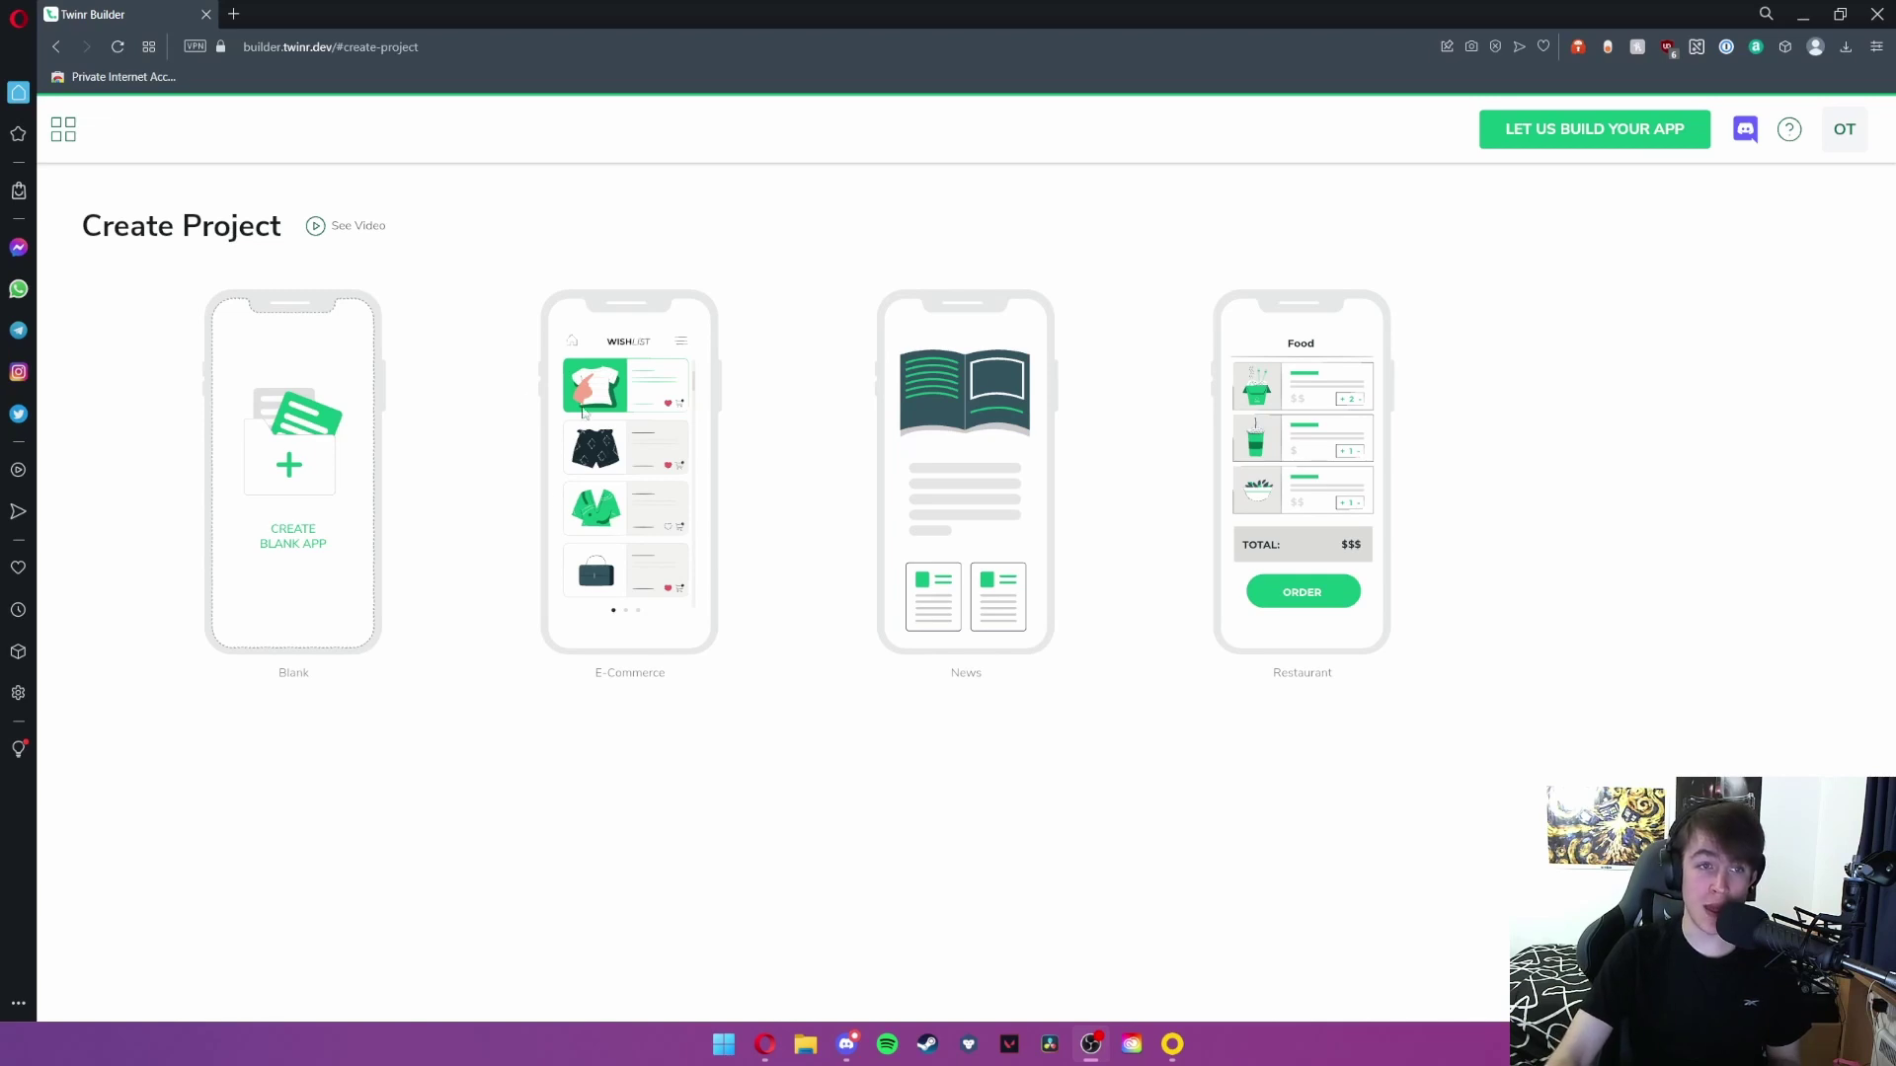
Start a new E-Commerce template app and name it 'Example 1'
left_click(679, 434)
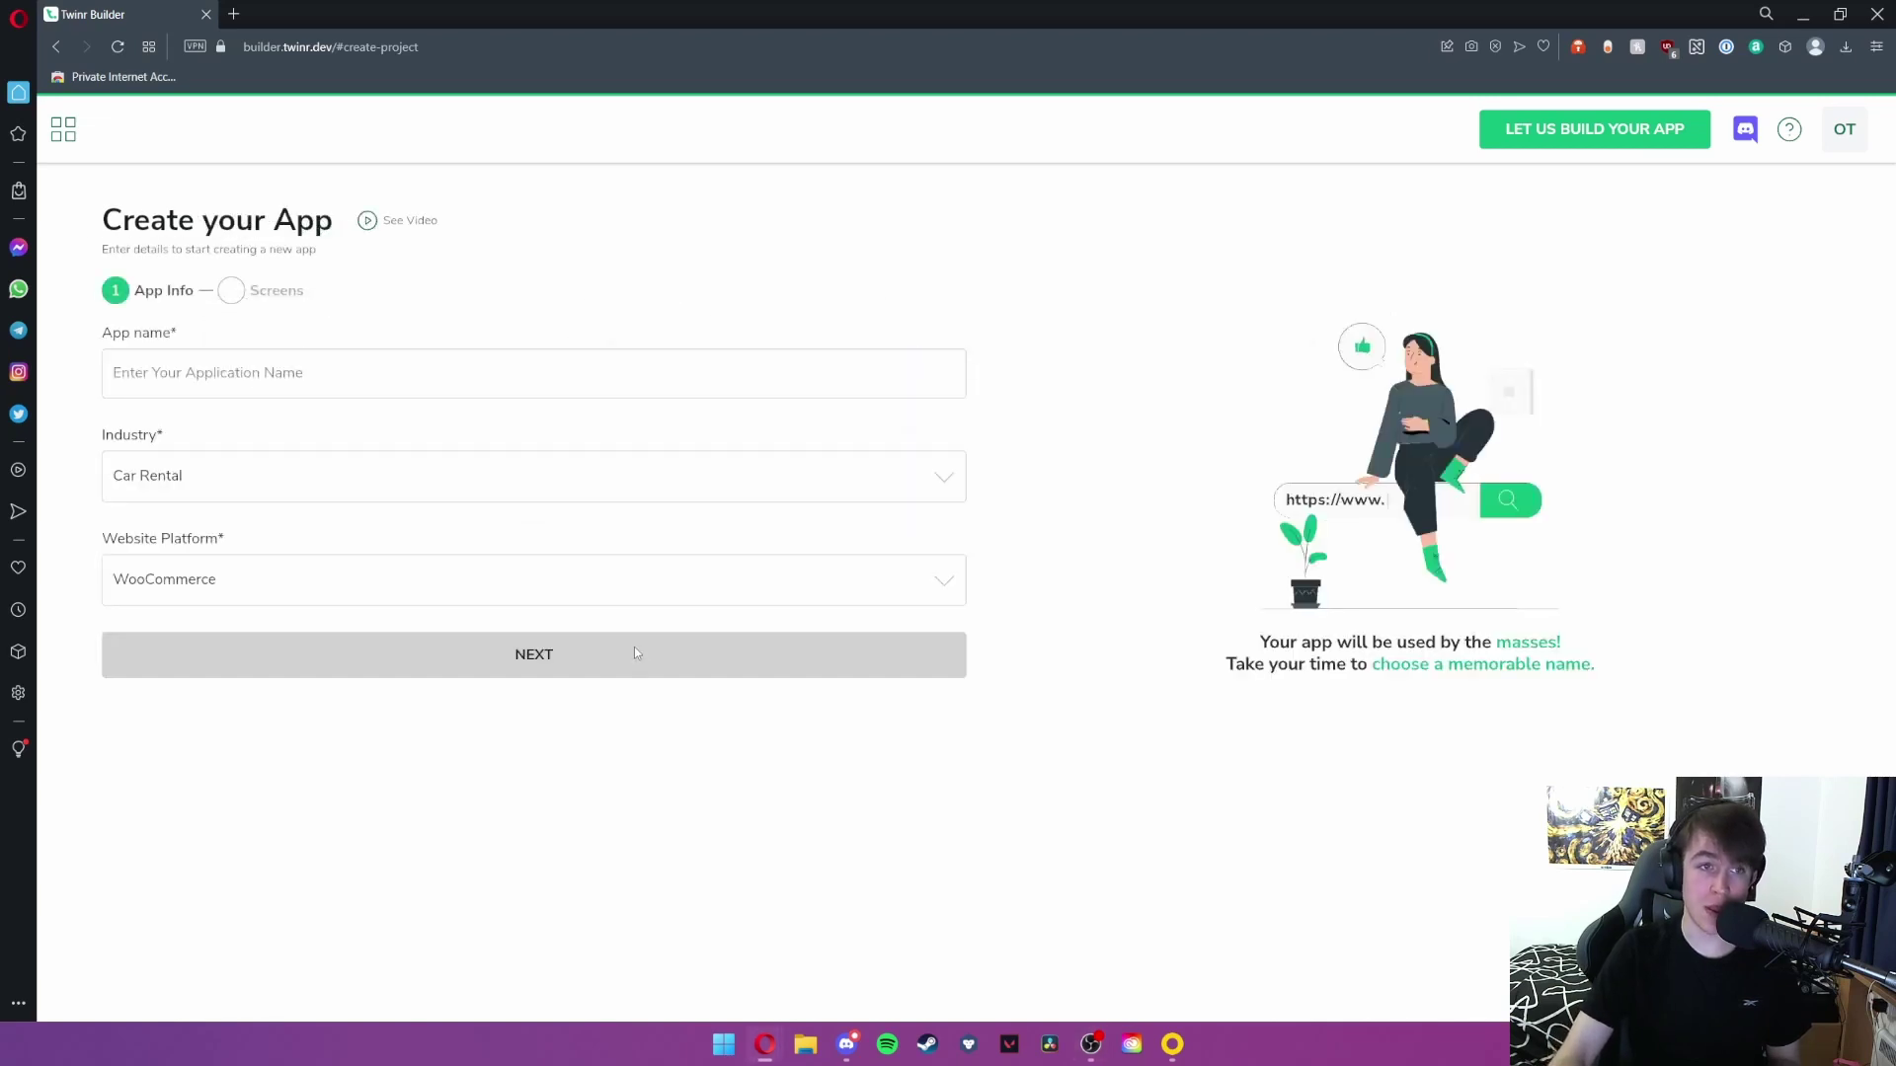
left_click(259, 382)
type("W")
key("BackSpace")
type("Example 1")
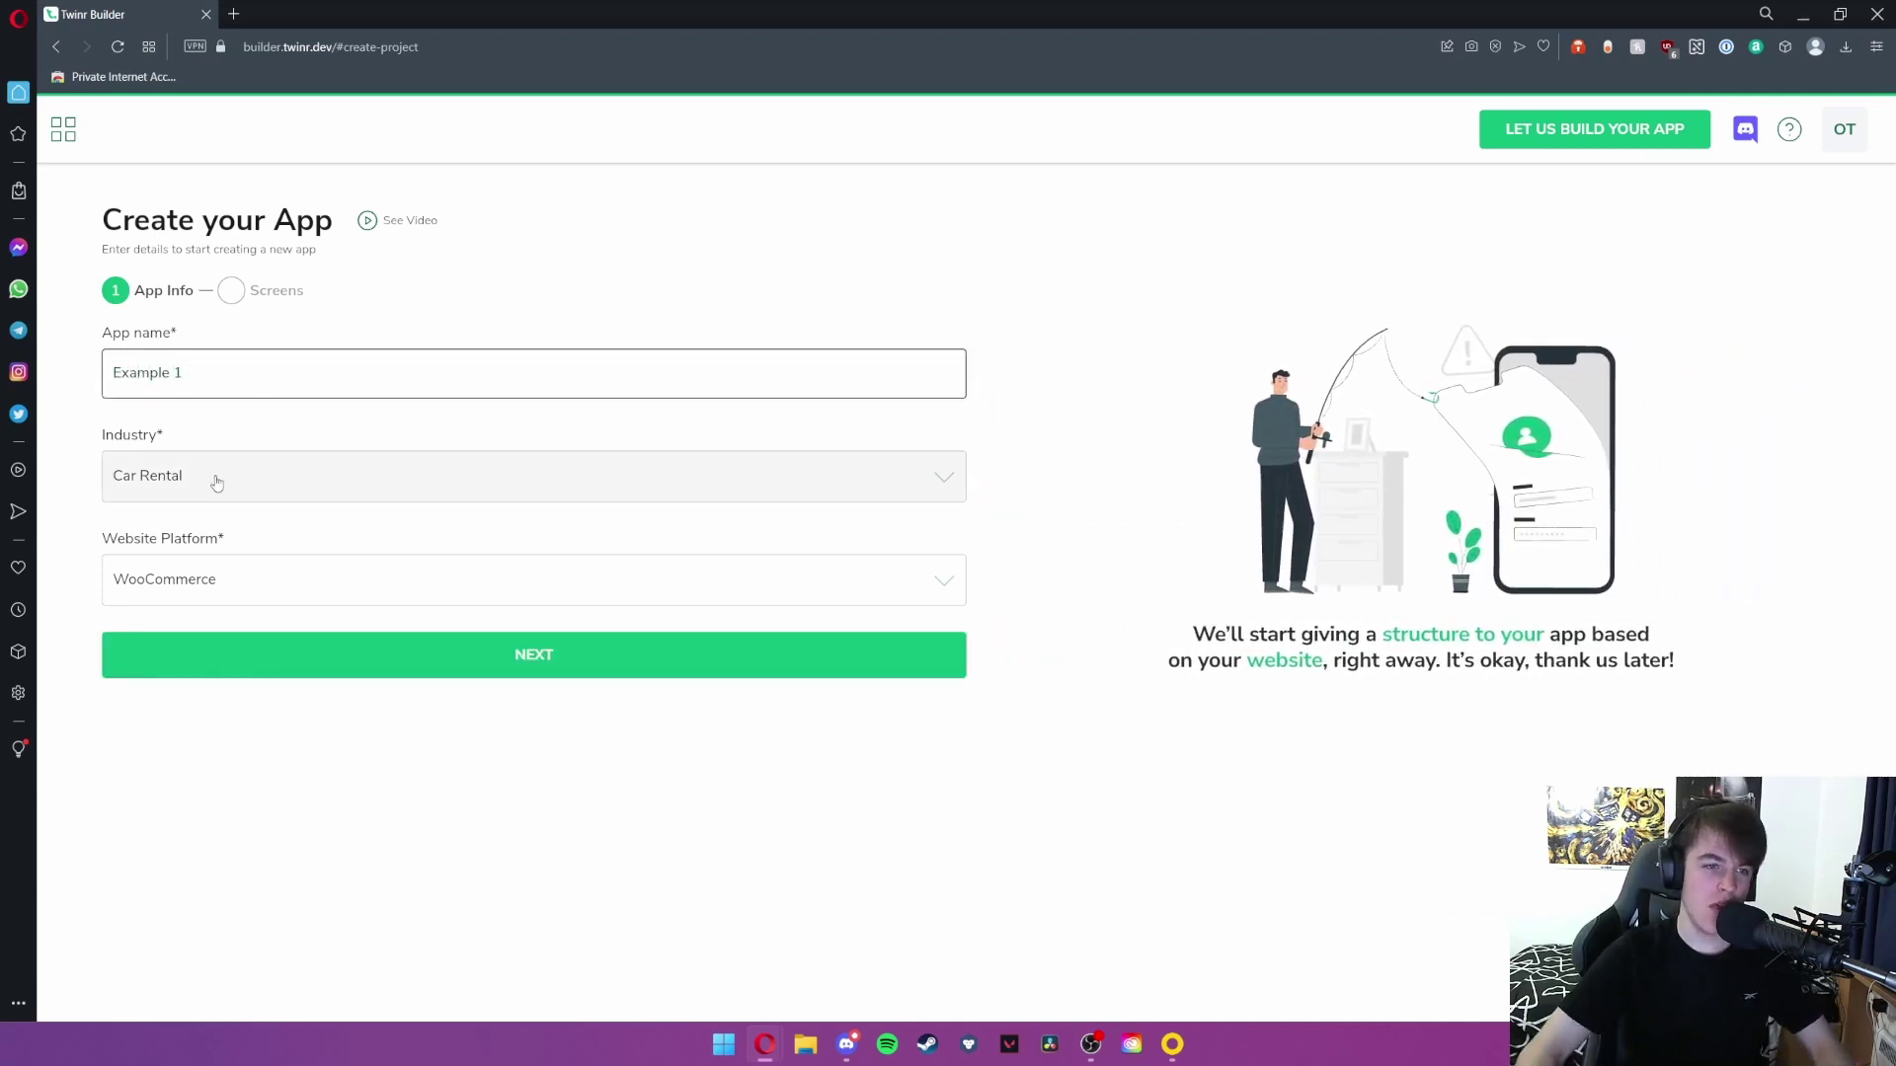
Choose E-Commerce as the industry and Wordpress as the website platform
left_click(207, 476)
left_click(197, 524)
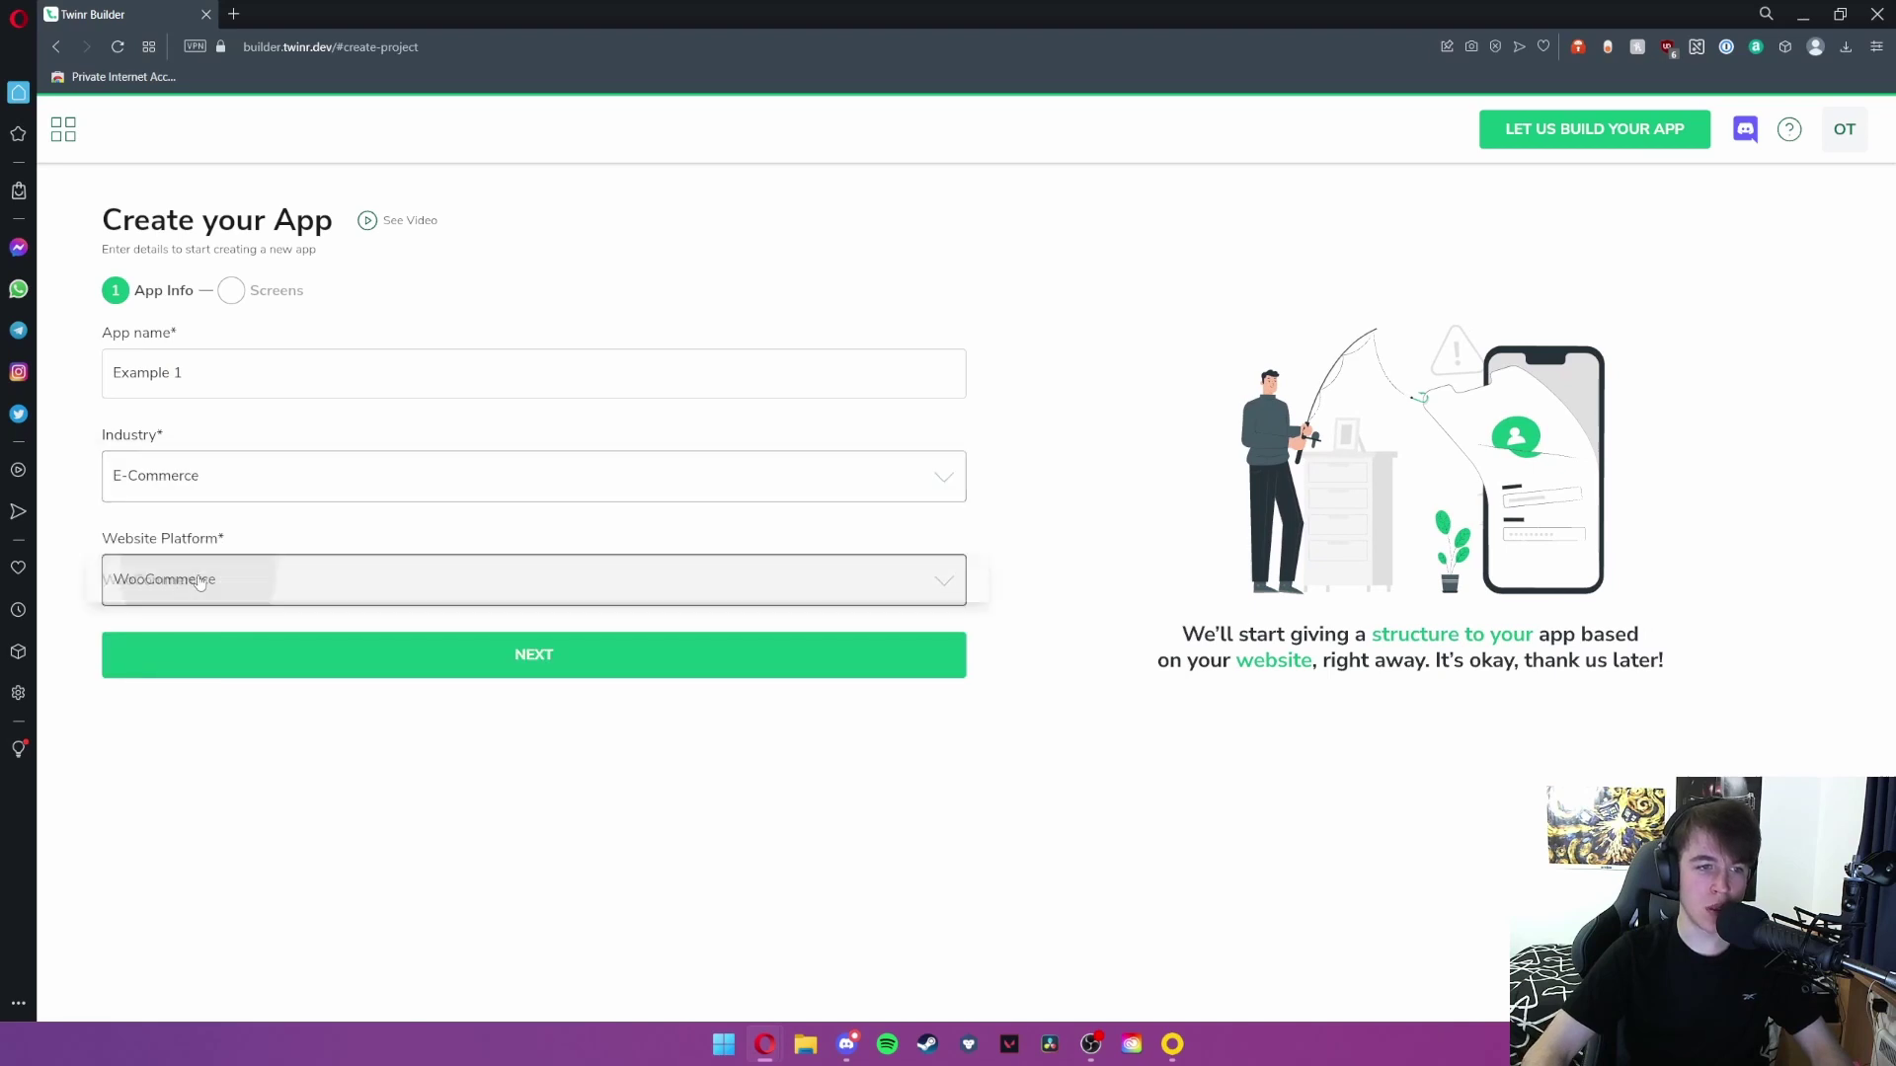
left_click(198, 580)
left_click(212, 623)
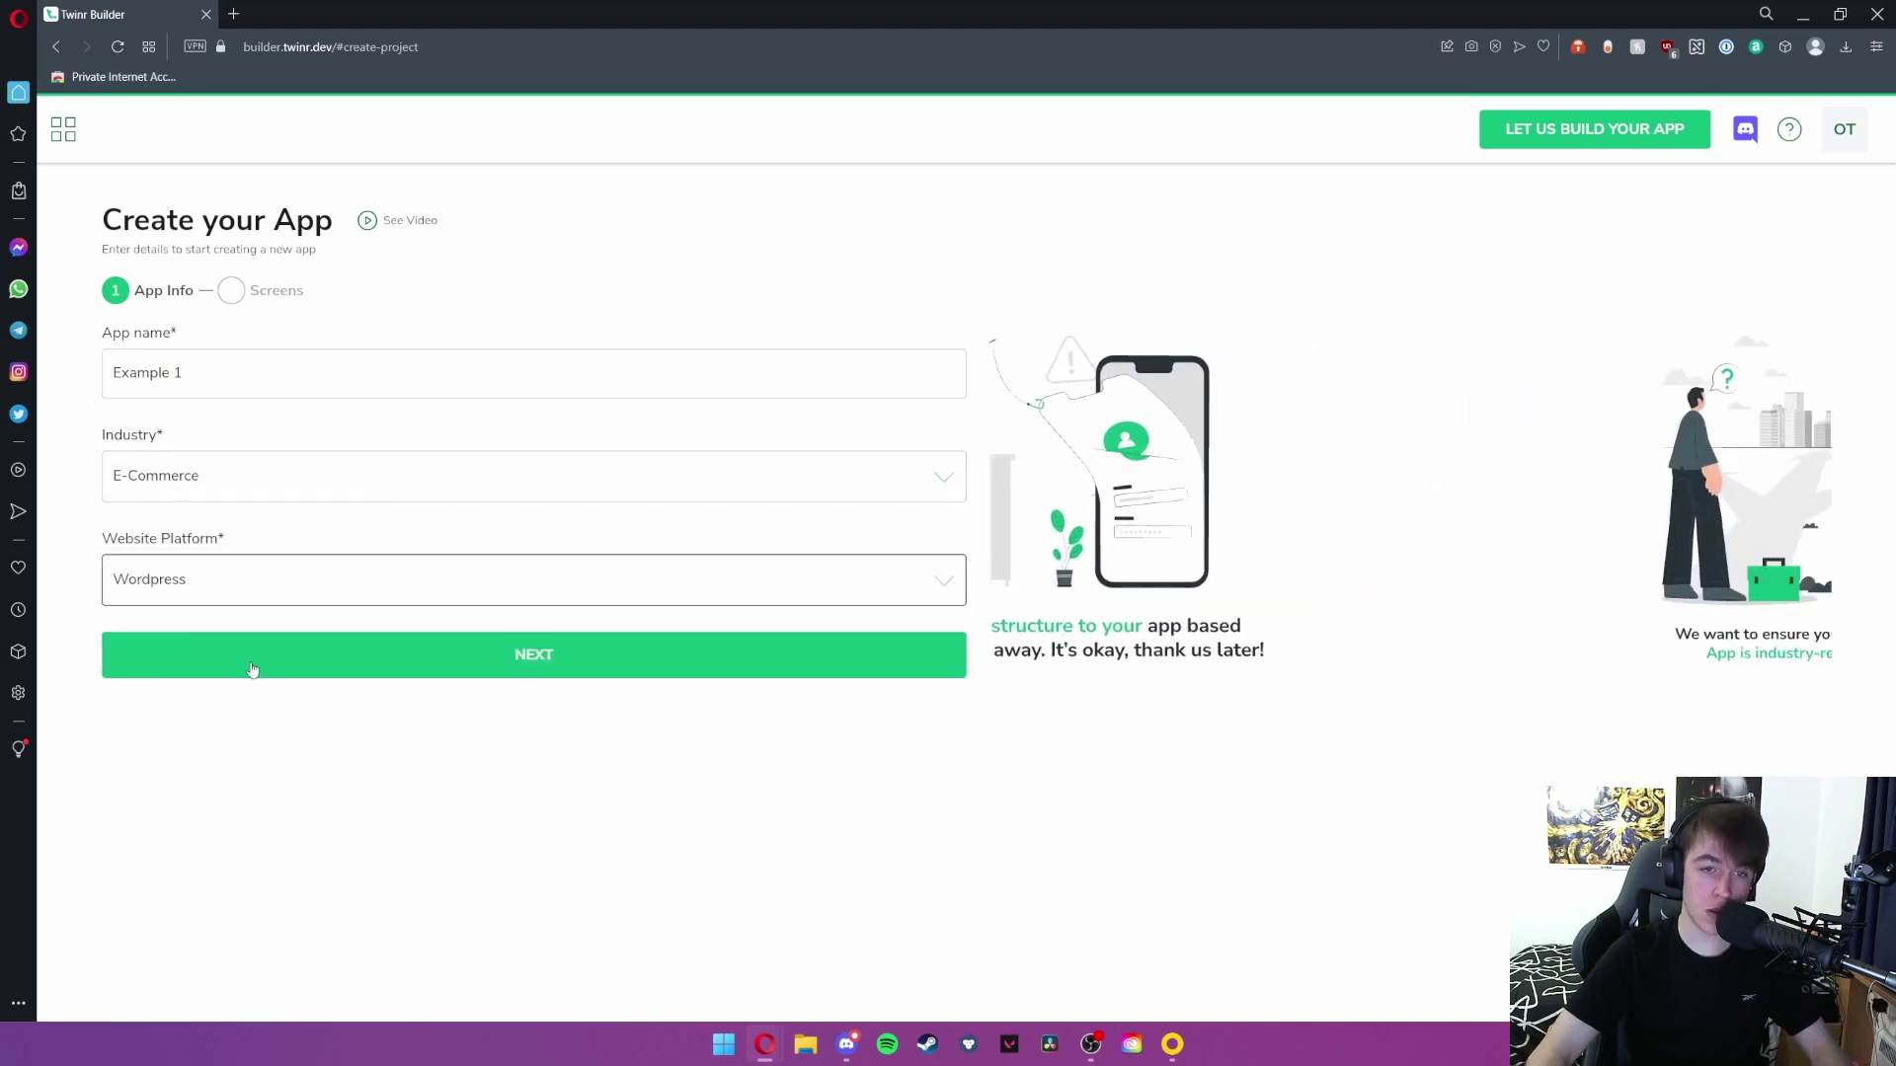
left_click(253, 669)
left_click(182, 380)
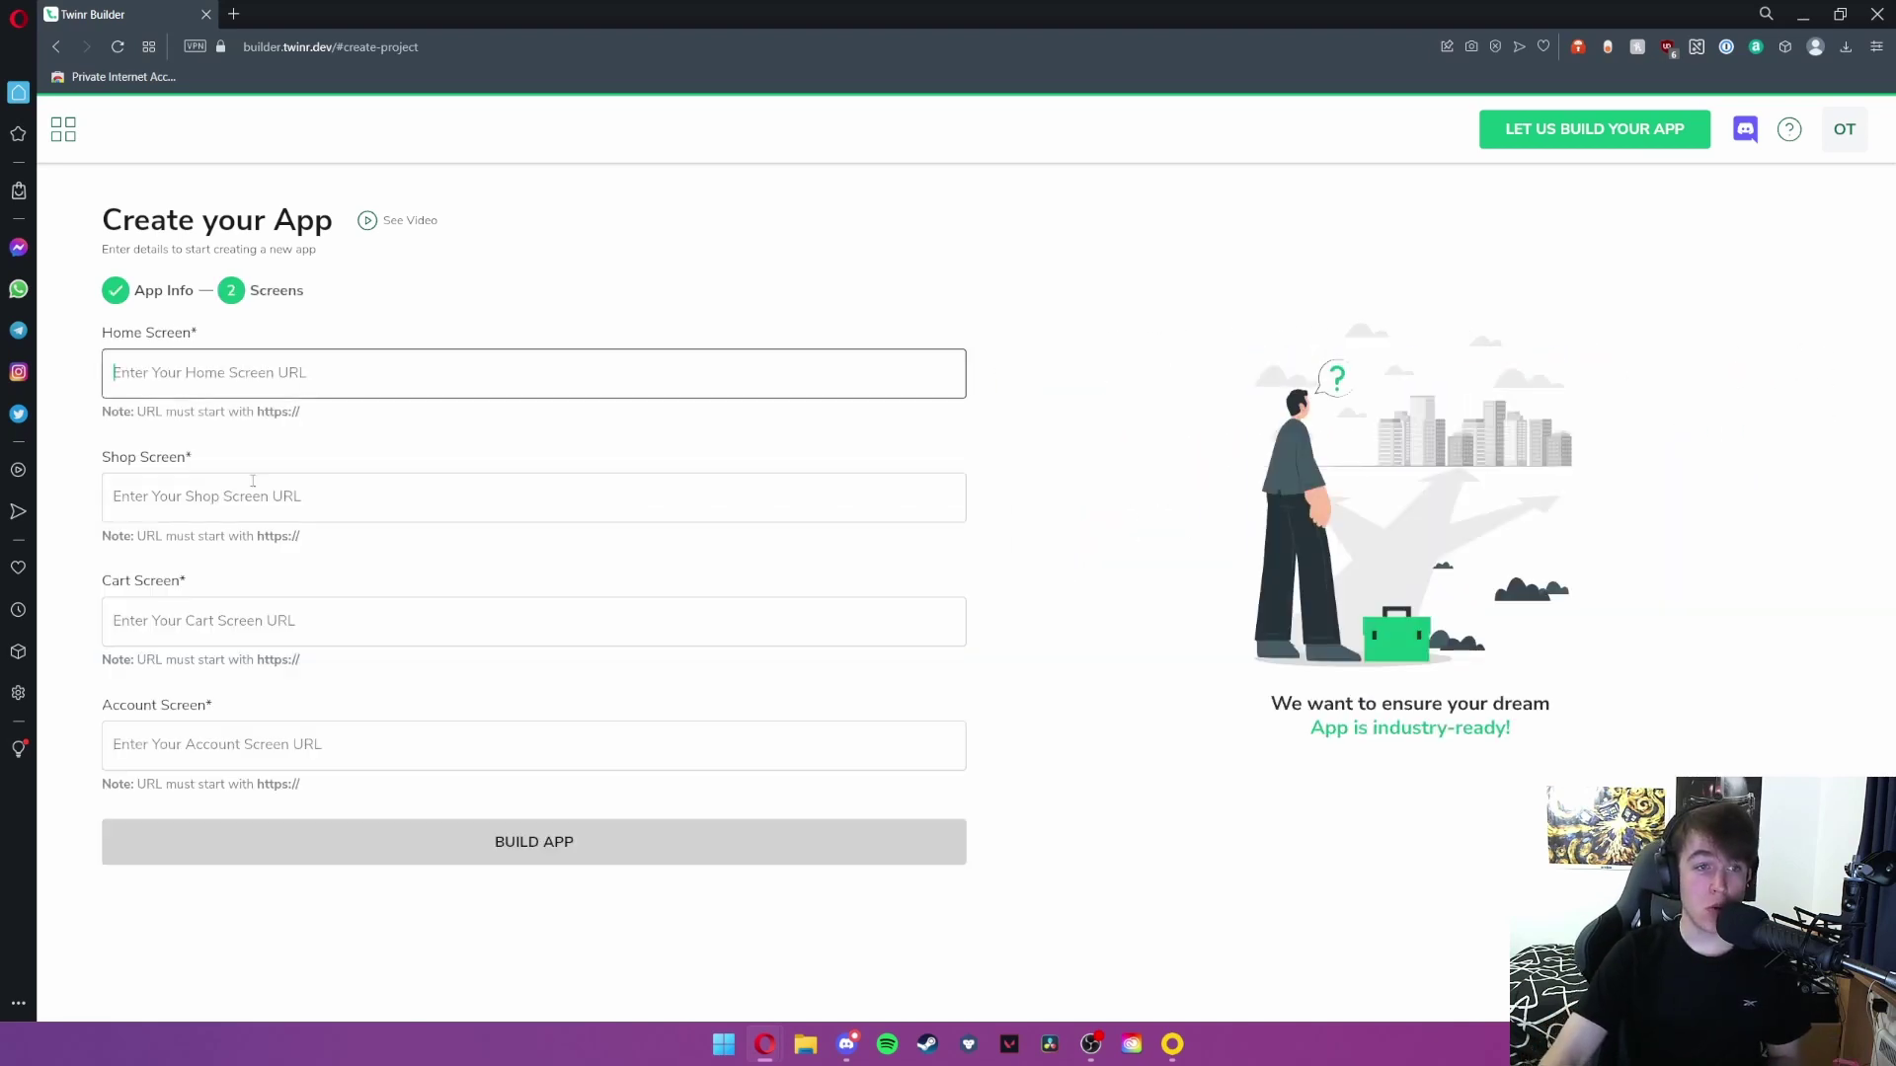
left_click(219, 496)
left_click(219, 620)
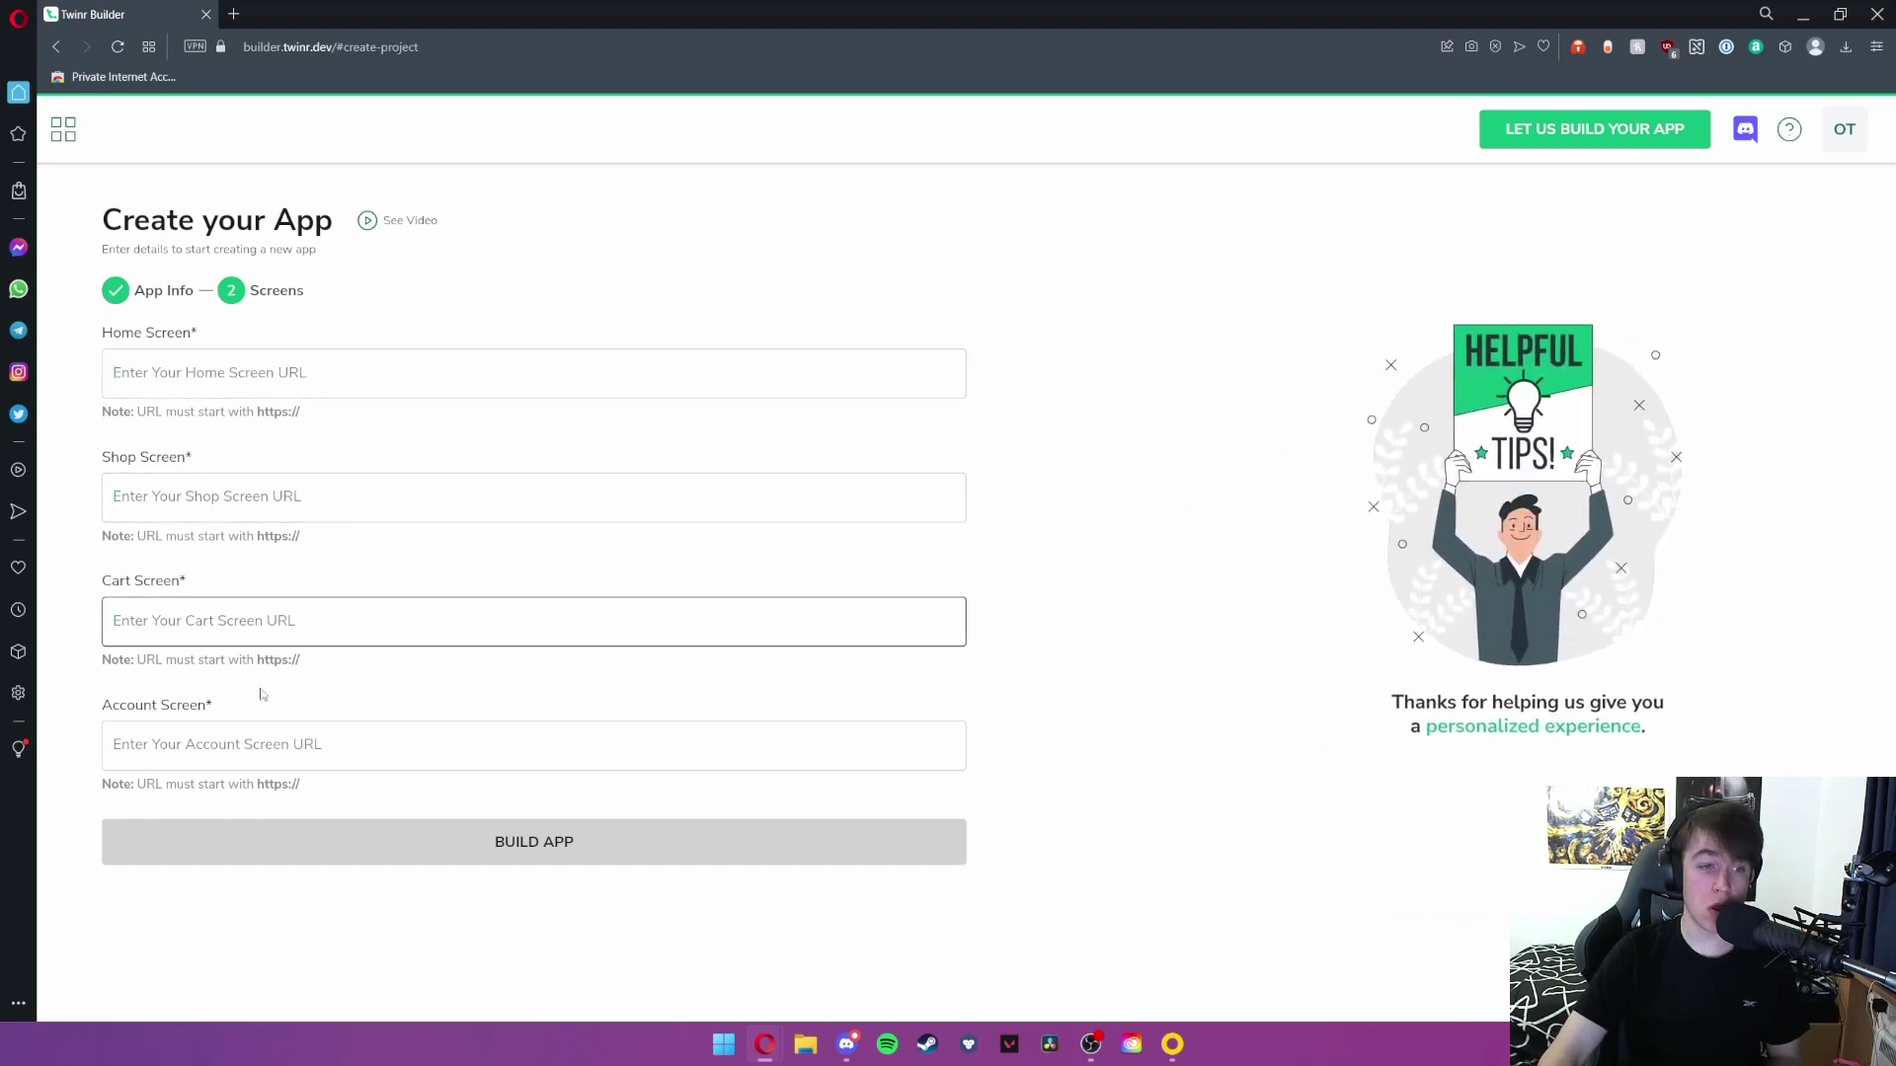
left_click(353, 741)
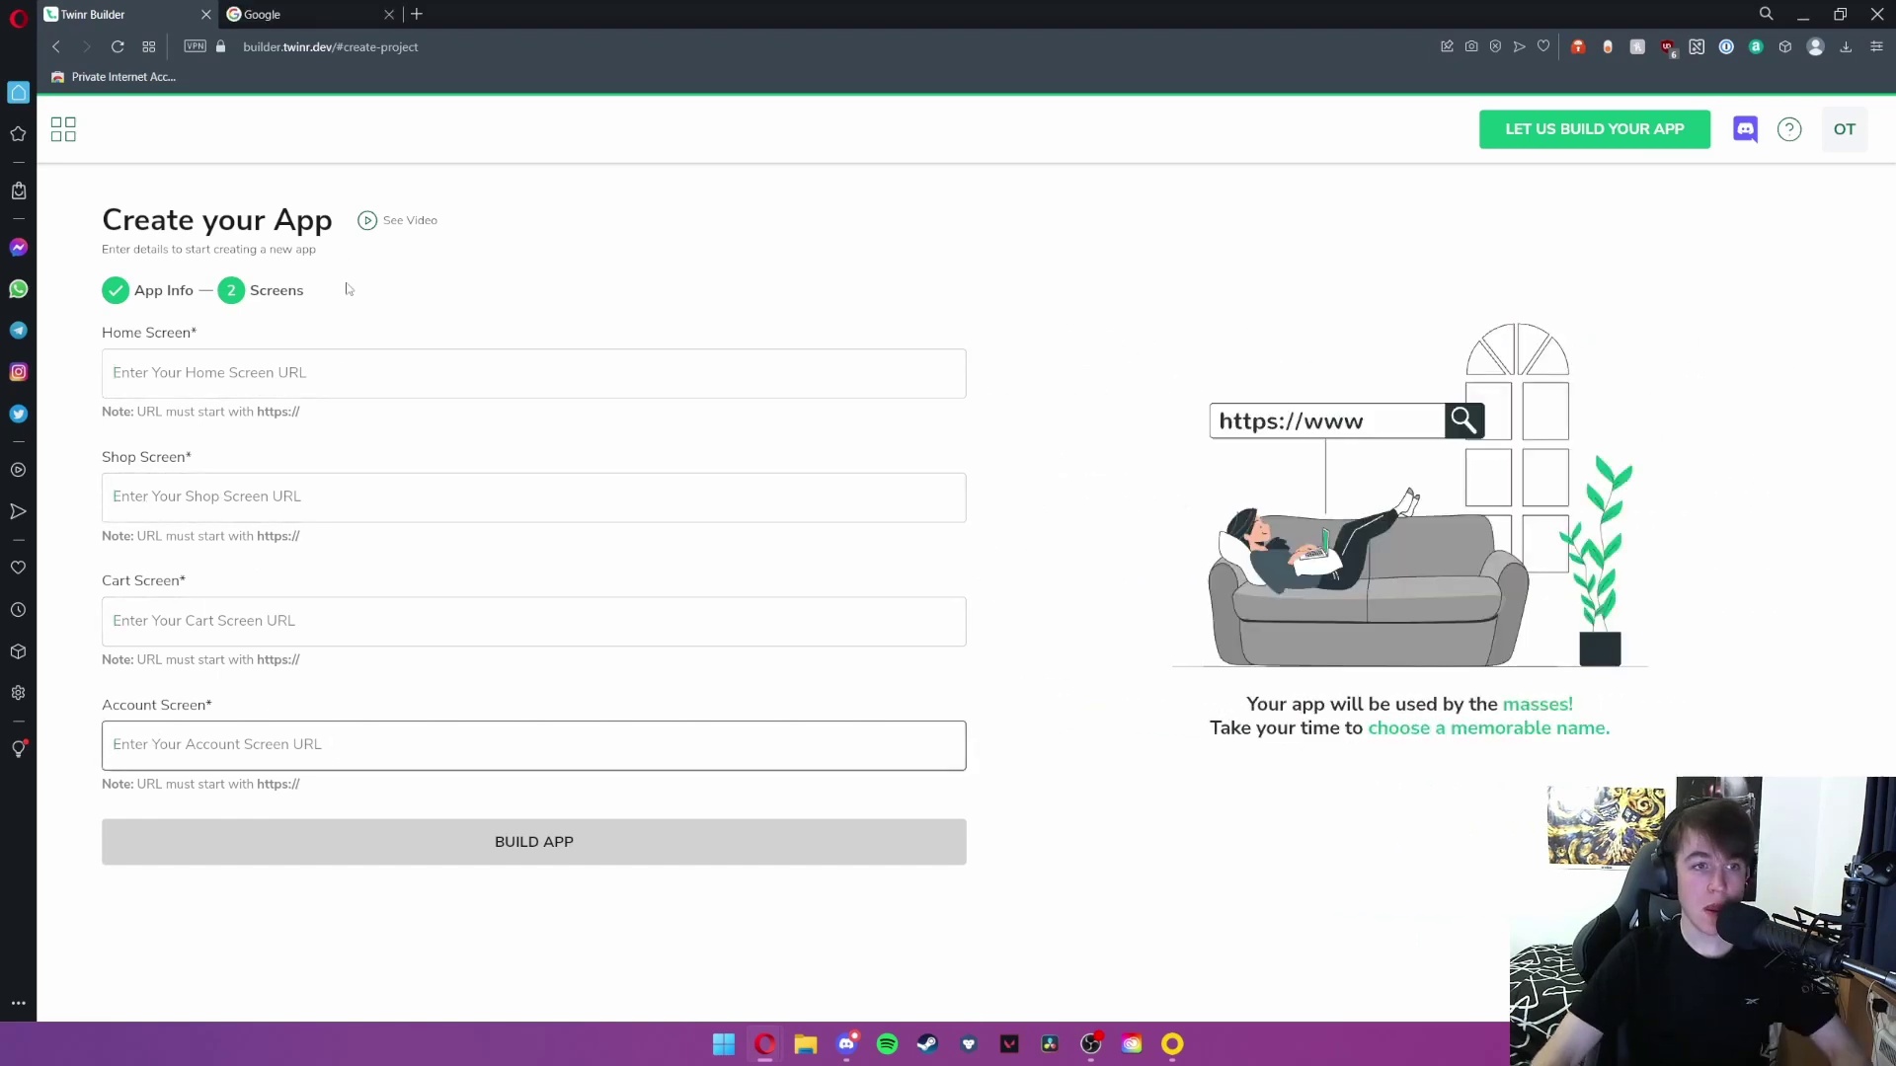
left_click(333, 372)
type("https://www.google.com")
left_click(282, 497)
type("https://www.google.com")
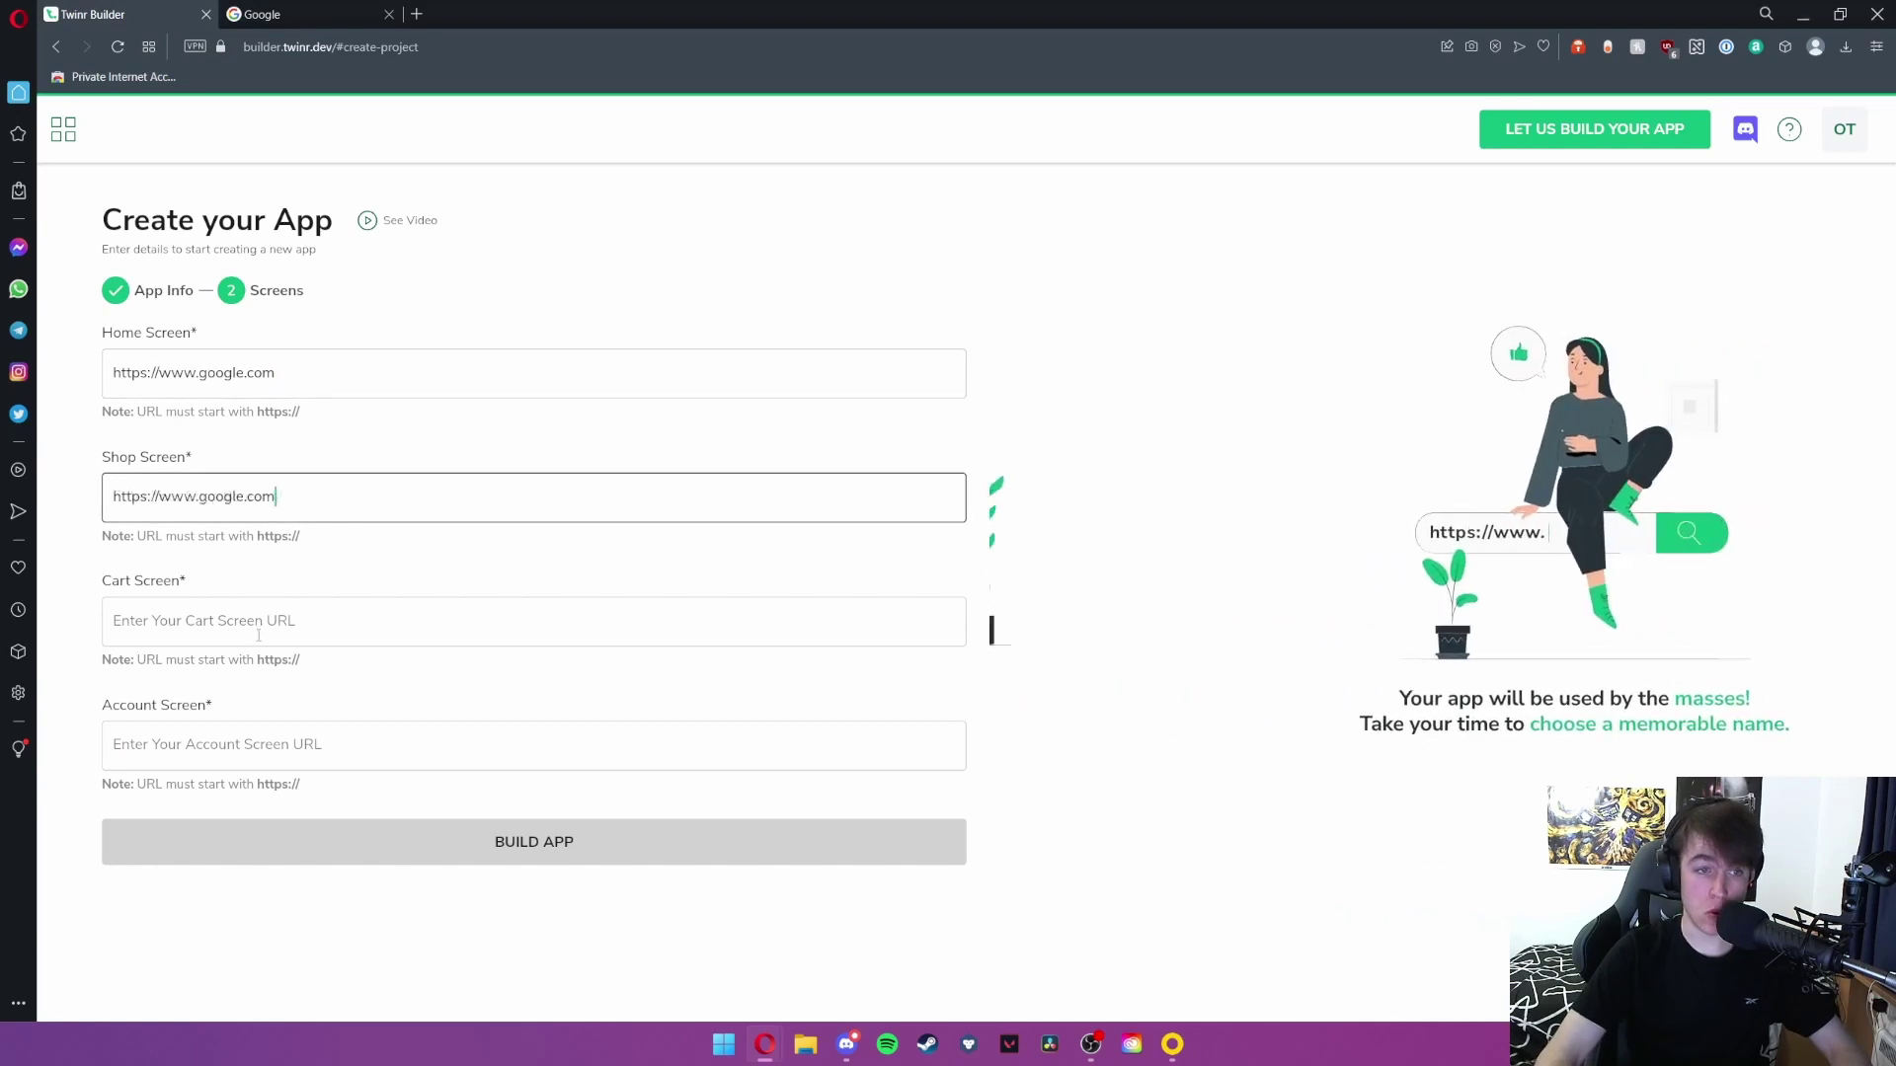
left_click(262, 622)
type("https://www.google.com")
left_click(309, 755)
type("https://www.google.com")
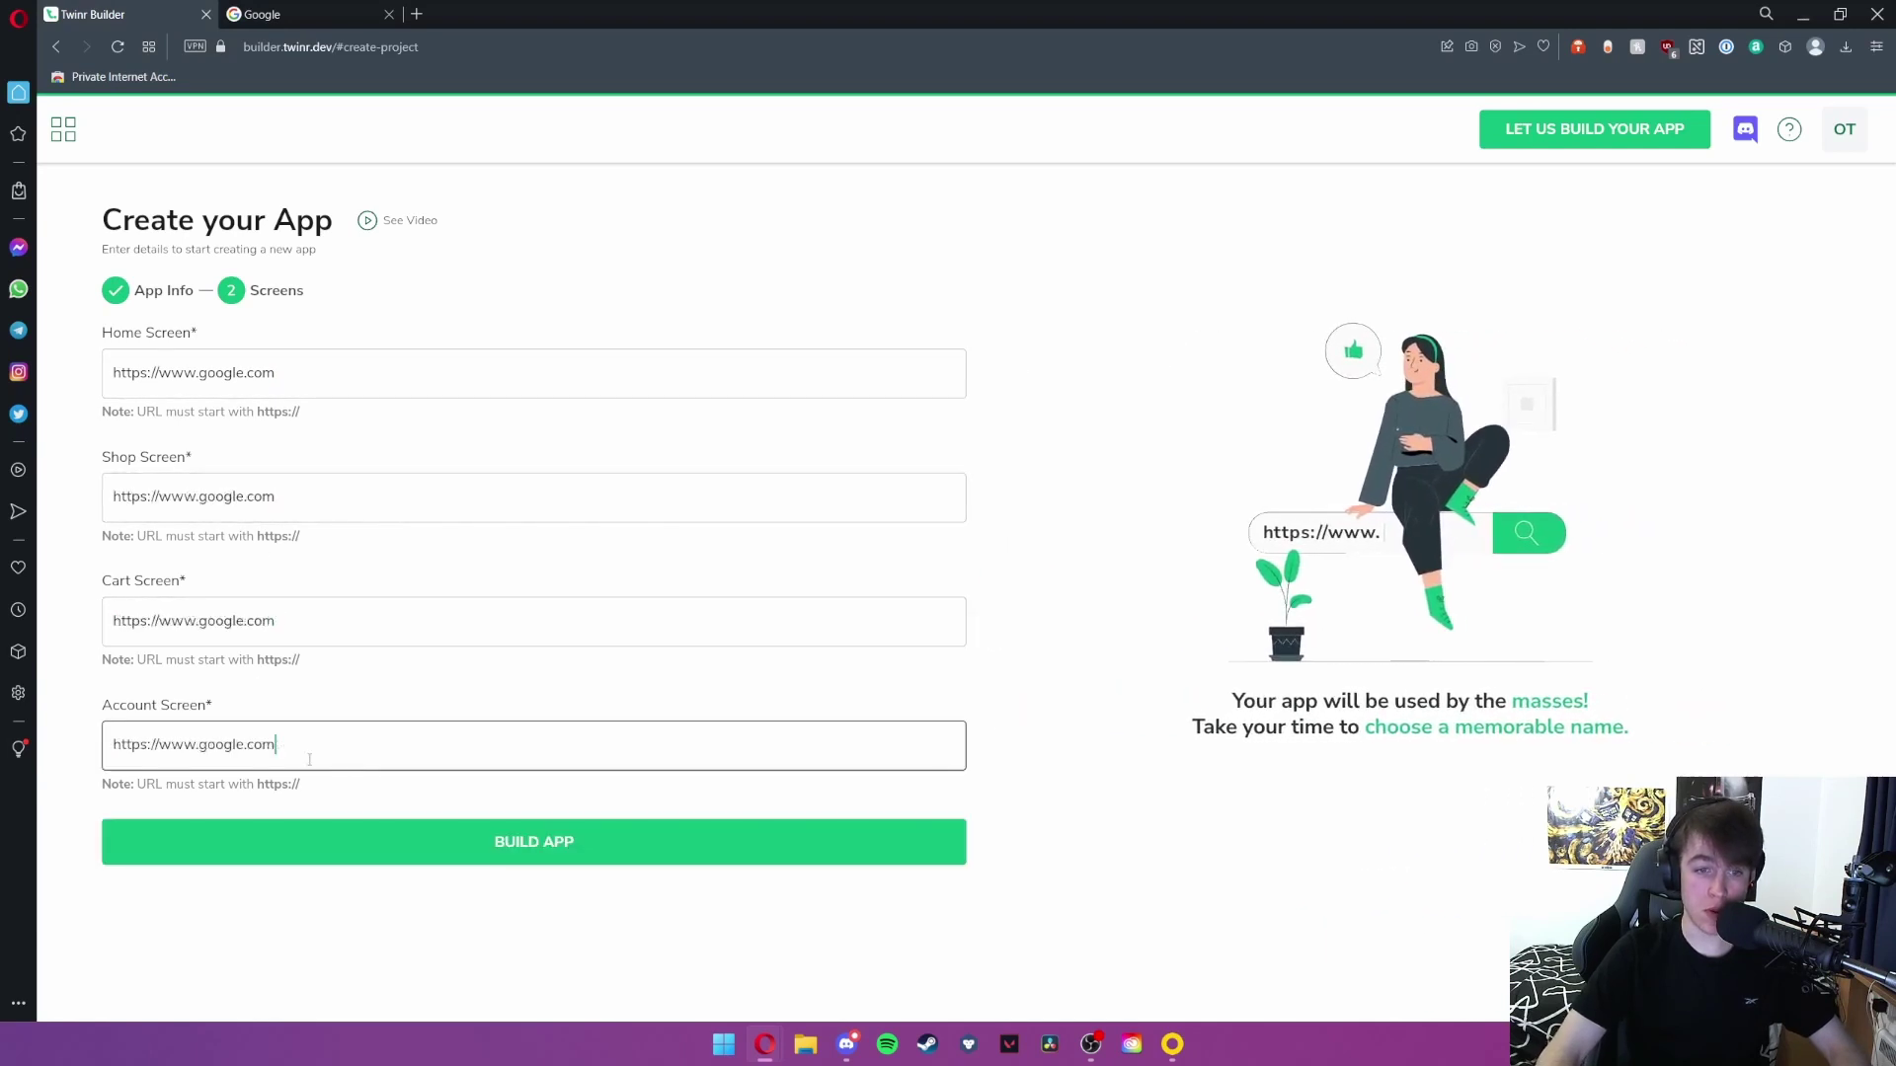
left_click(348, 848)
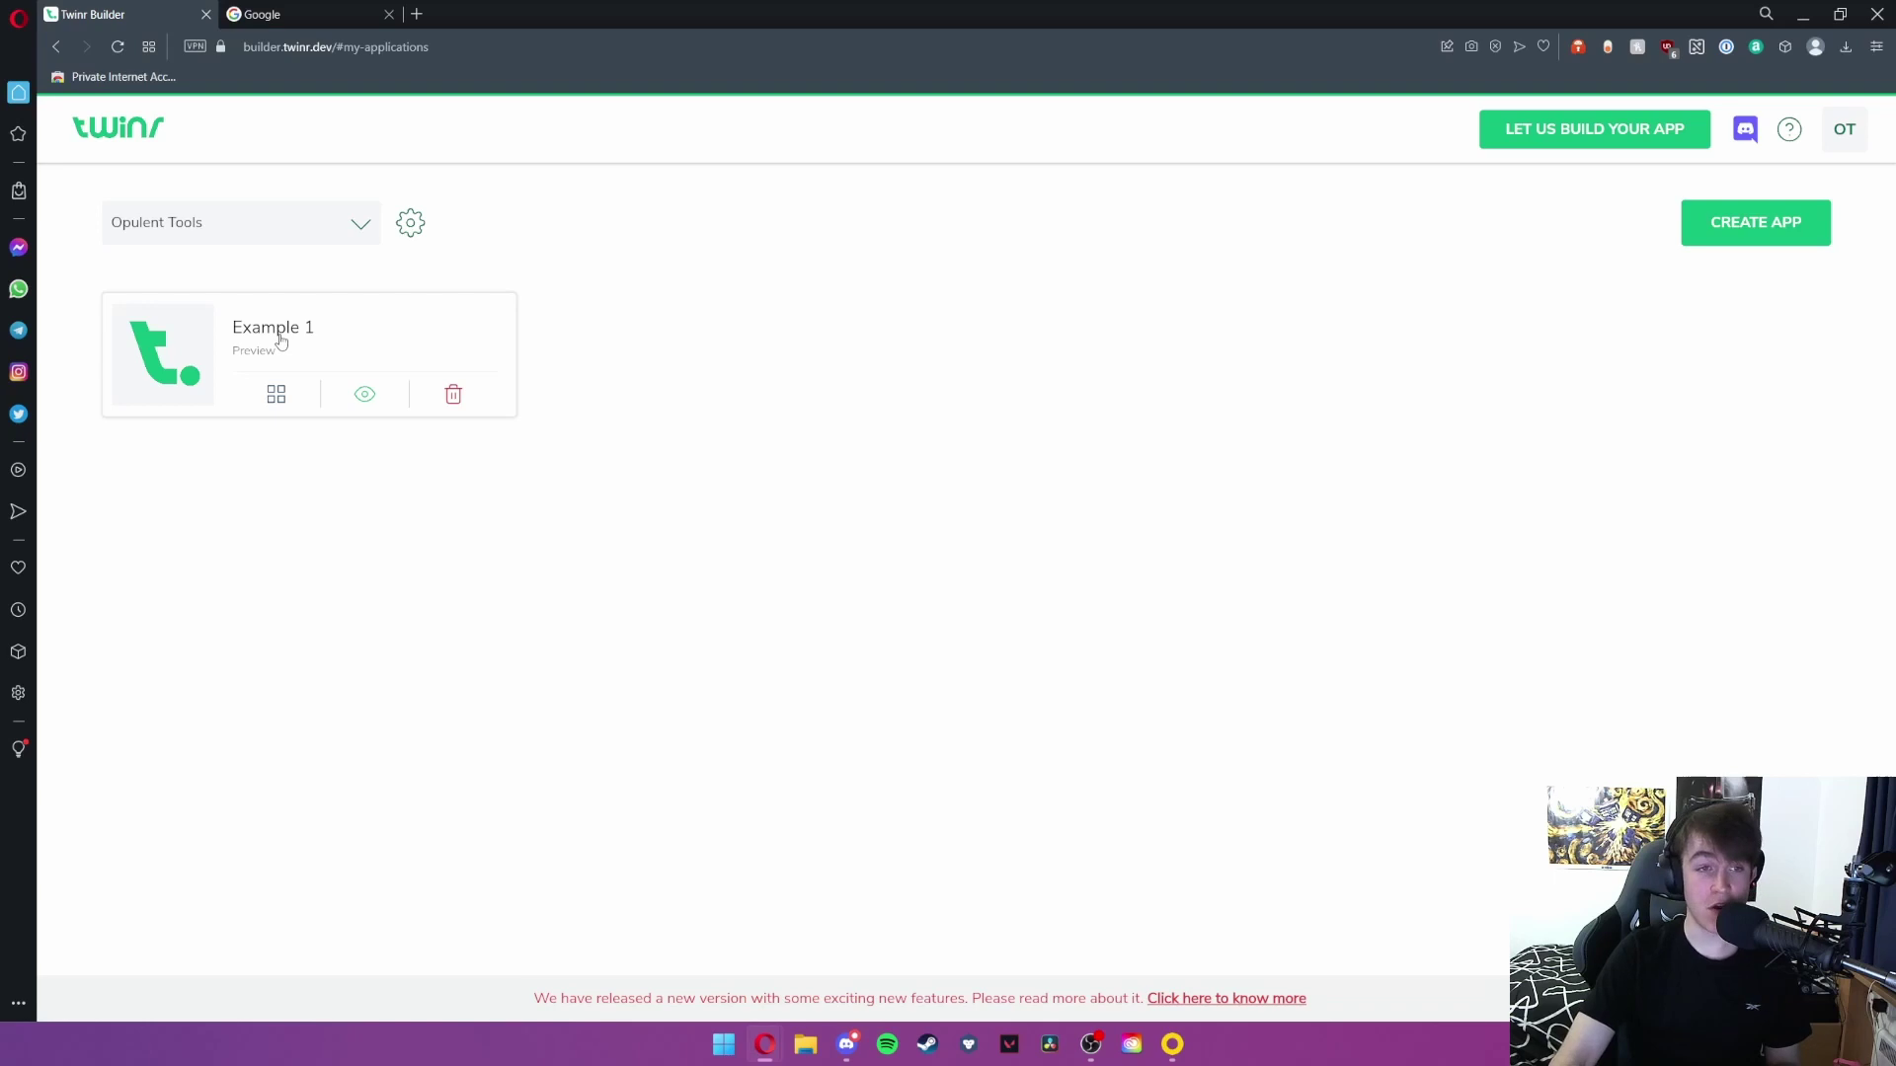
Open the Example 1 dashboard and look over its account menu and app version list
left_click(281, 342)
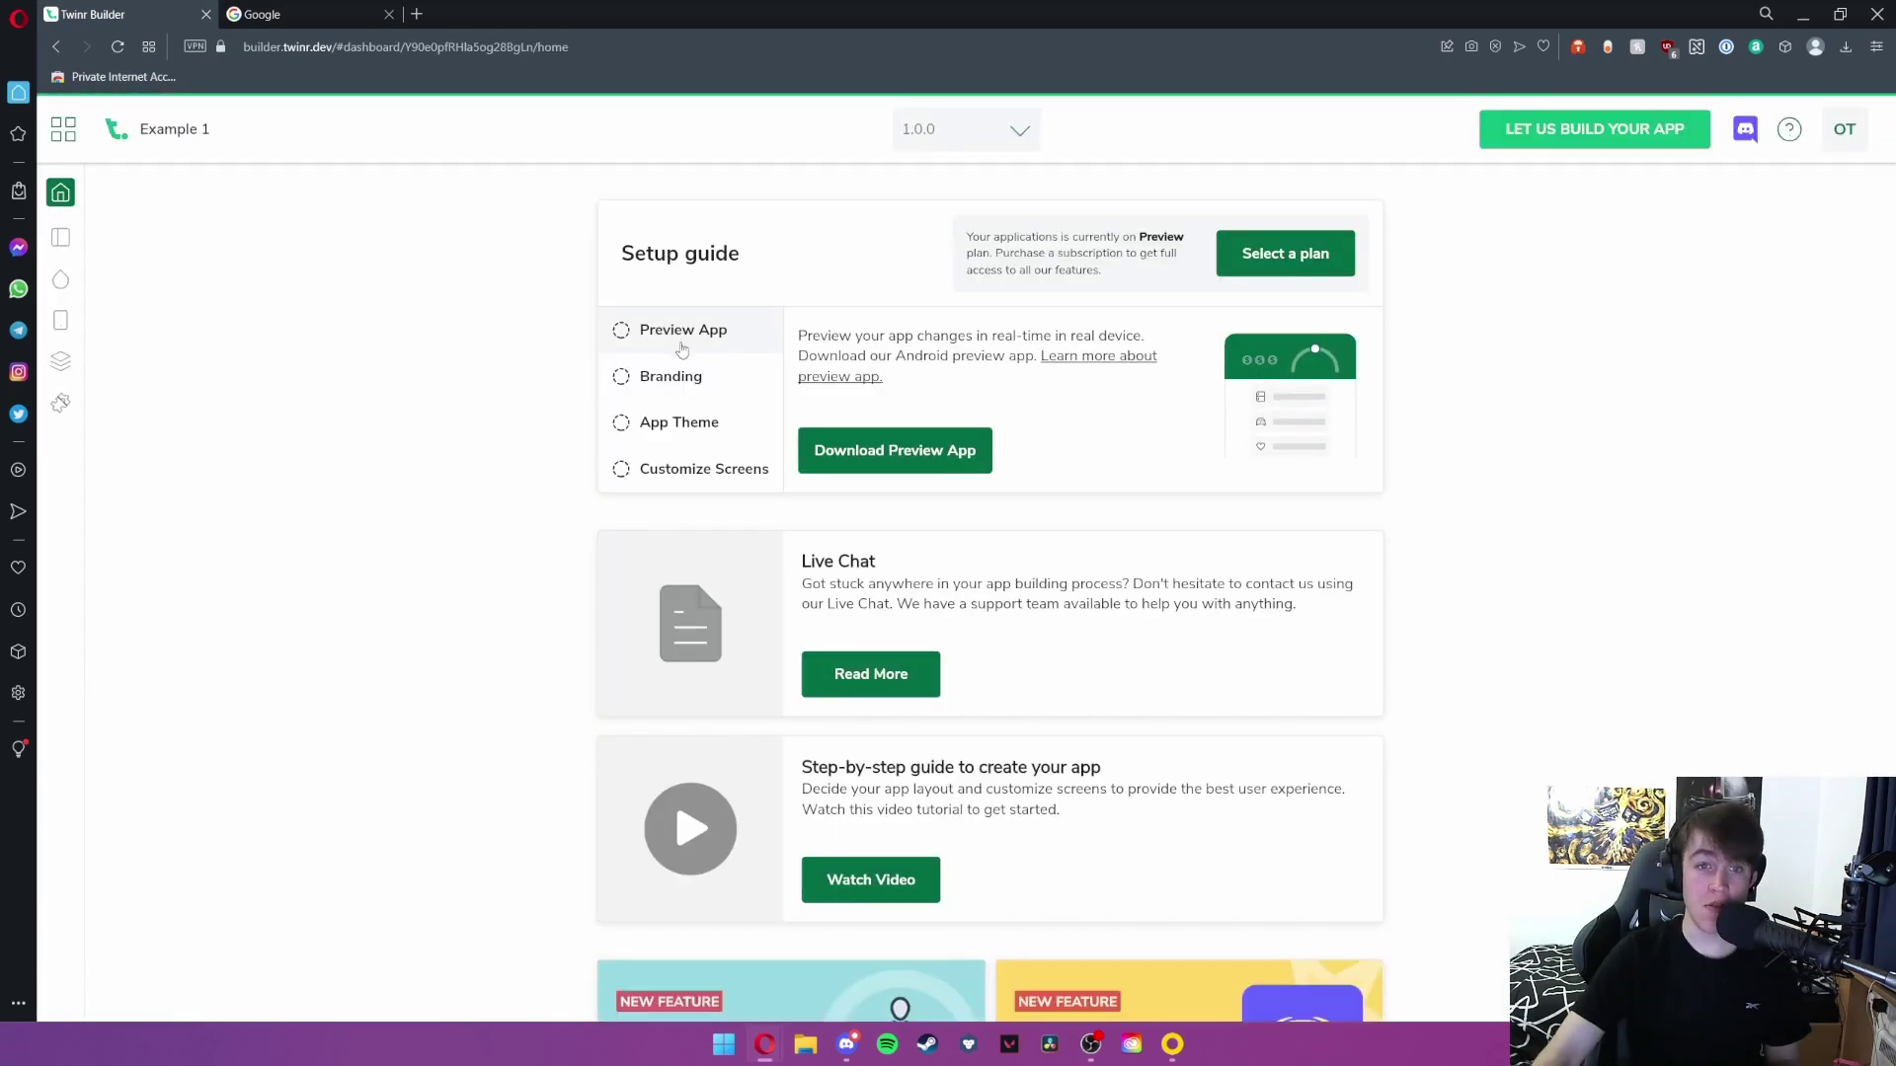
scroll(711, 366, "down", 7)
scroll(682, 363, "down", 8)
scroll(680, 358, "up", 16)
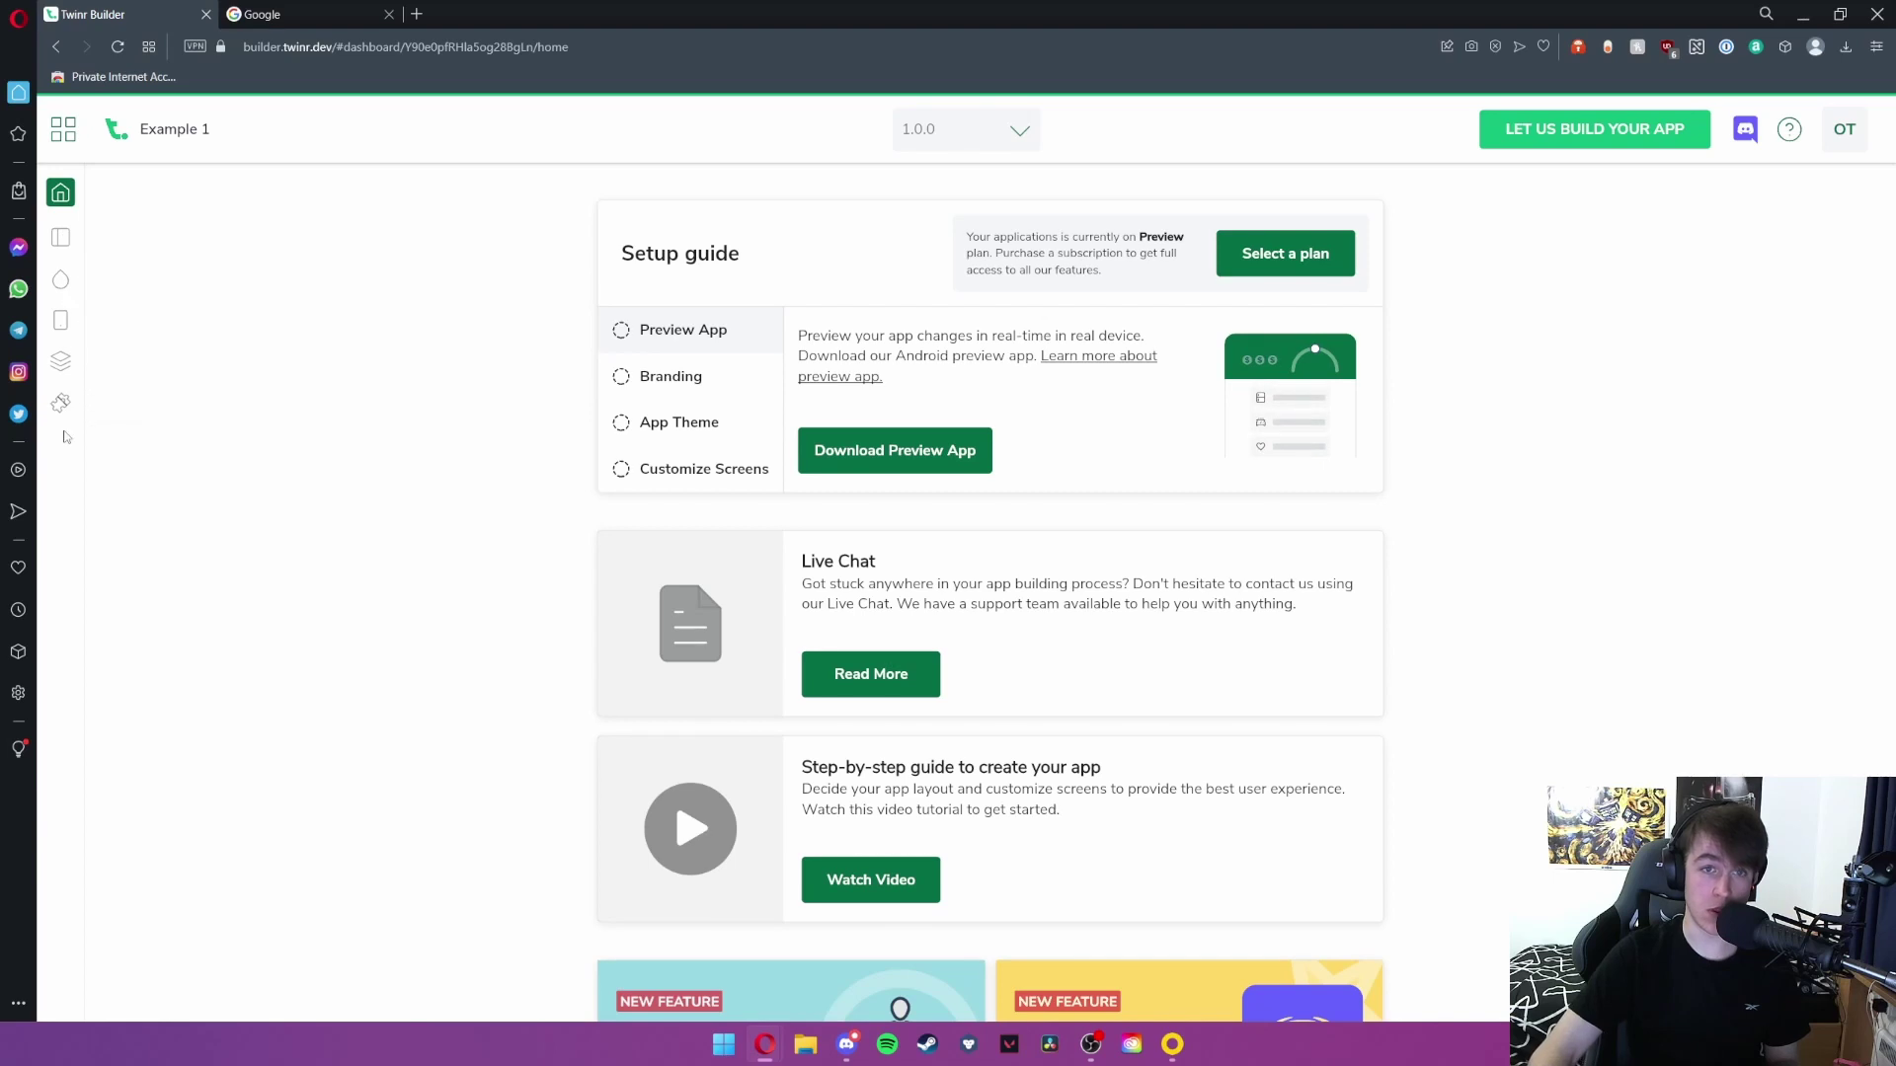
left_click(1843, 131)
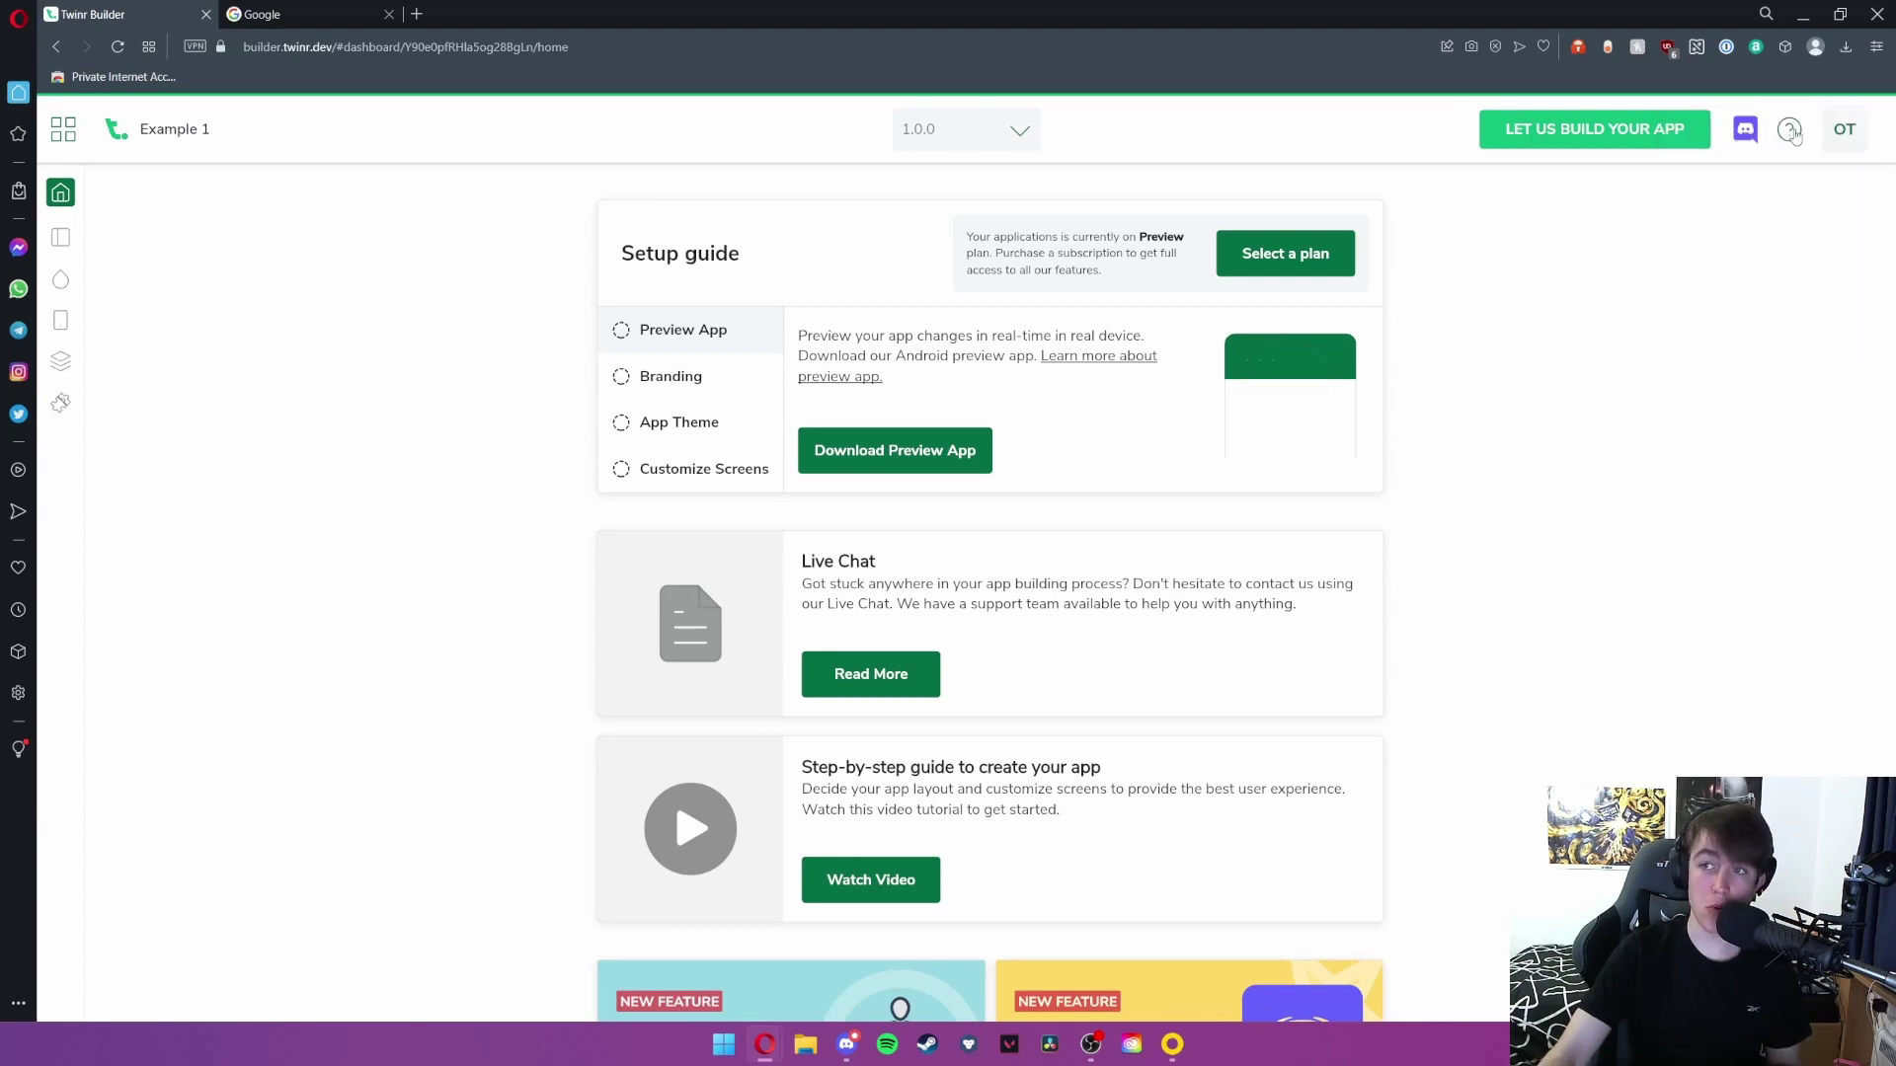
left_click(978, 133)
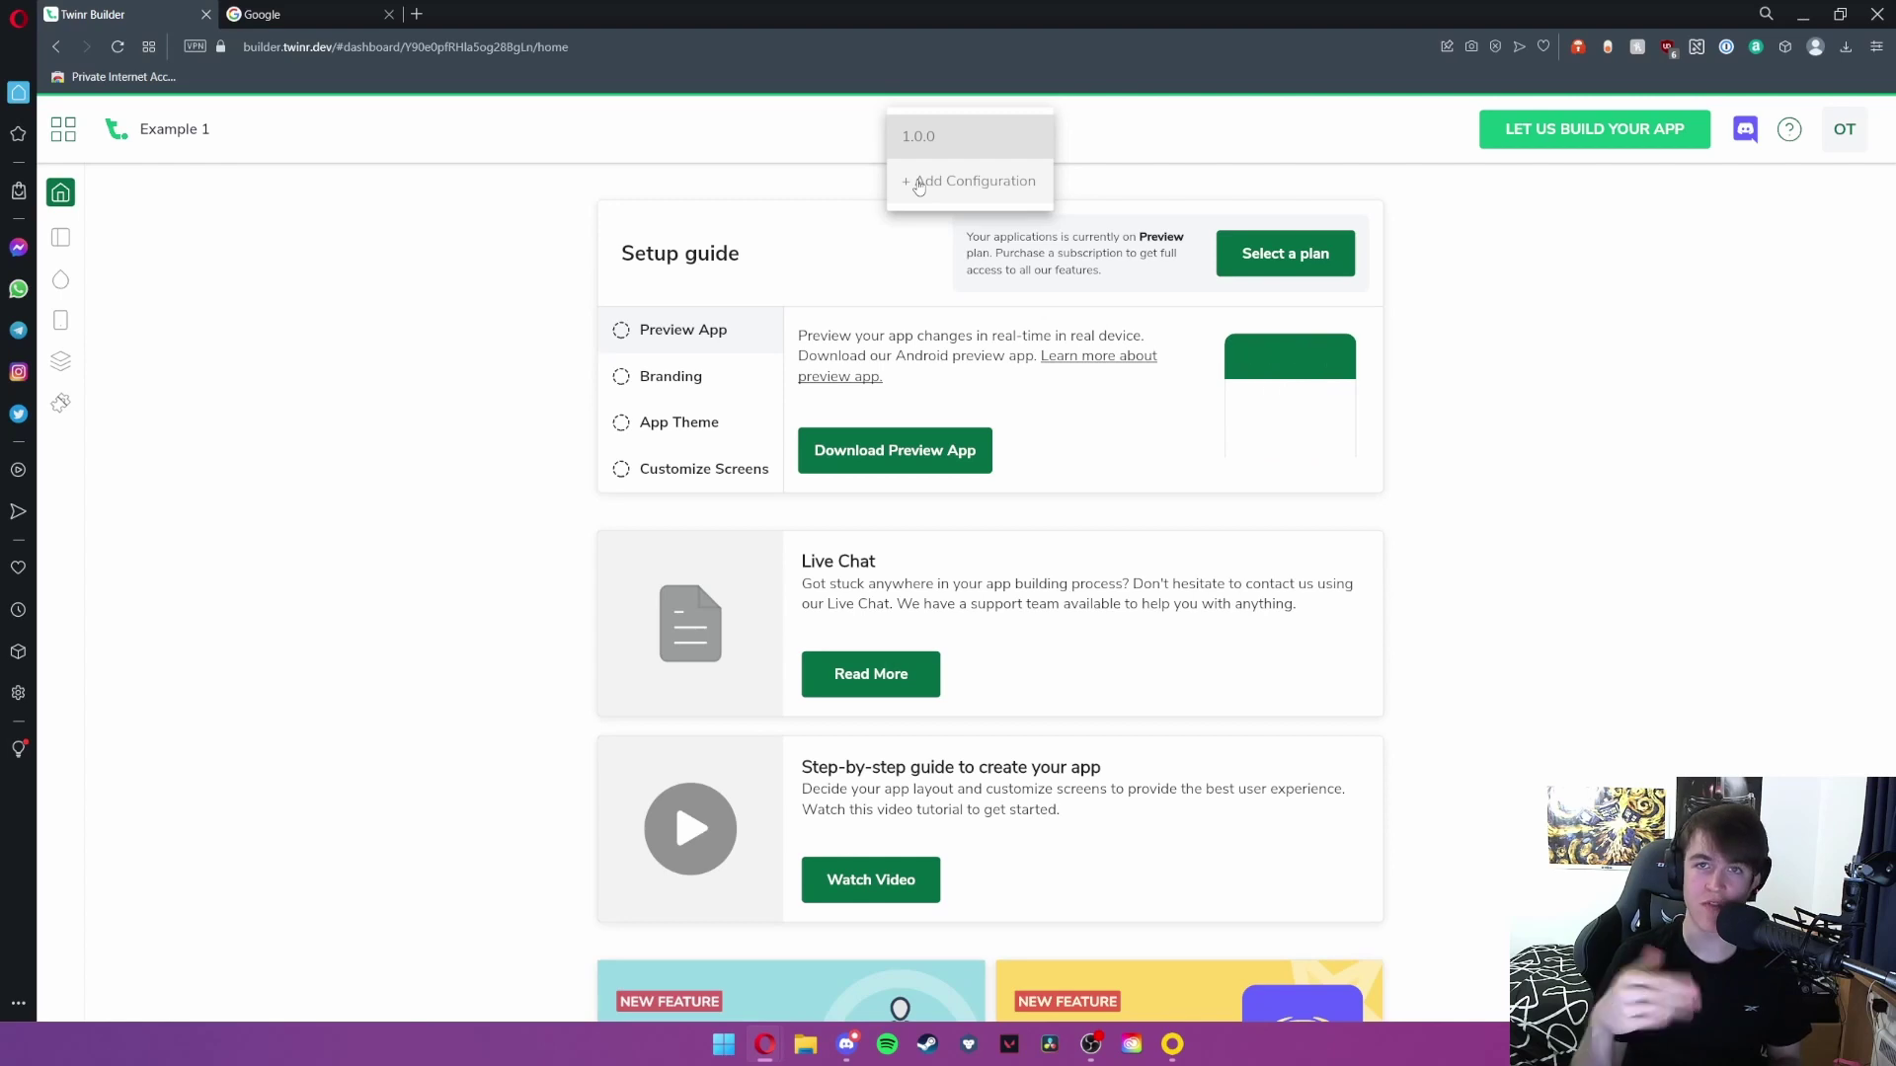
left_click(1698, 358)
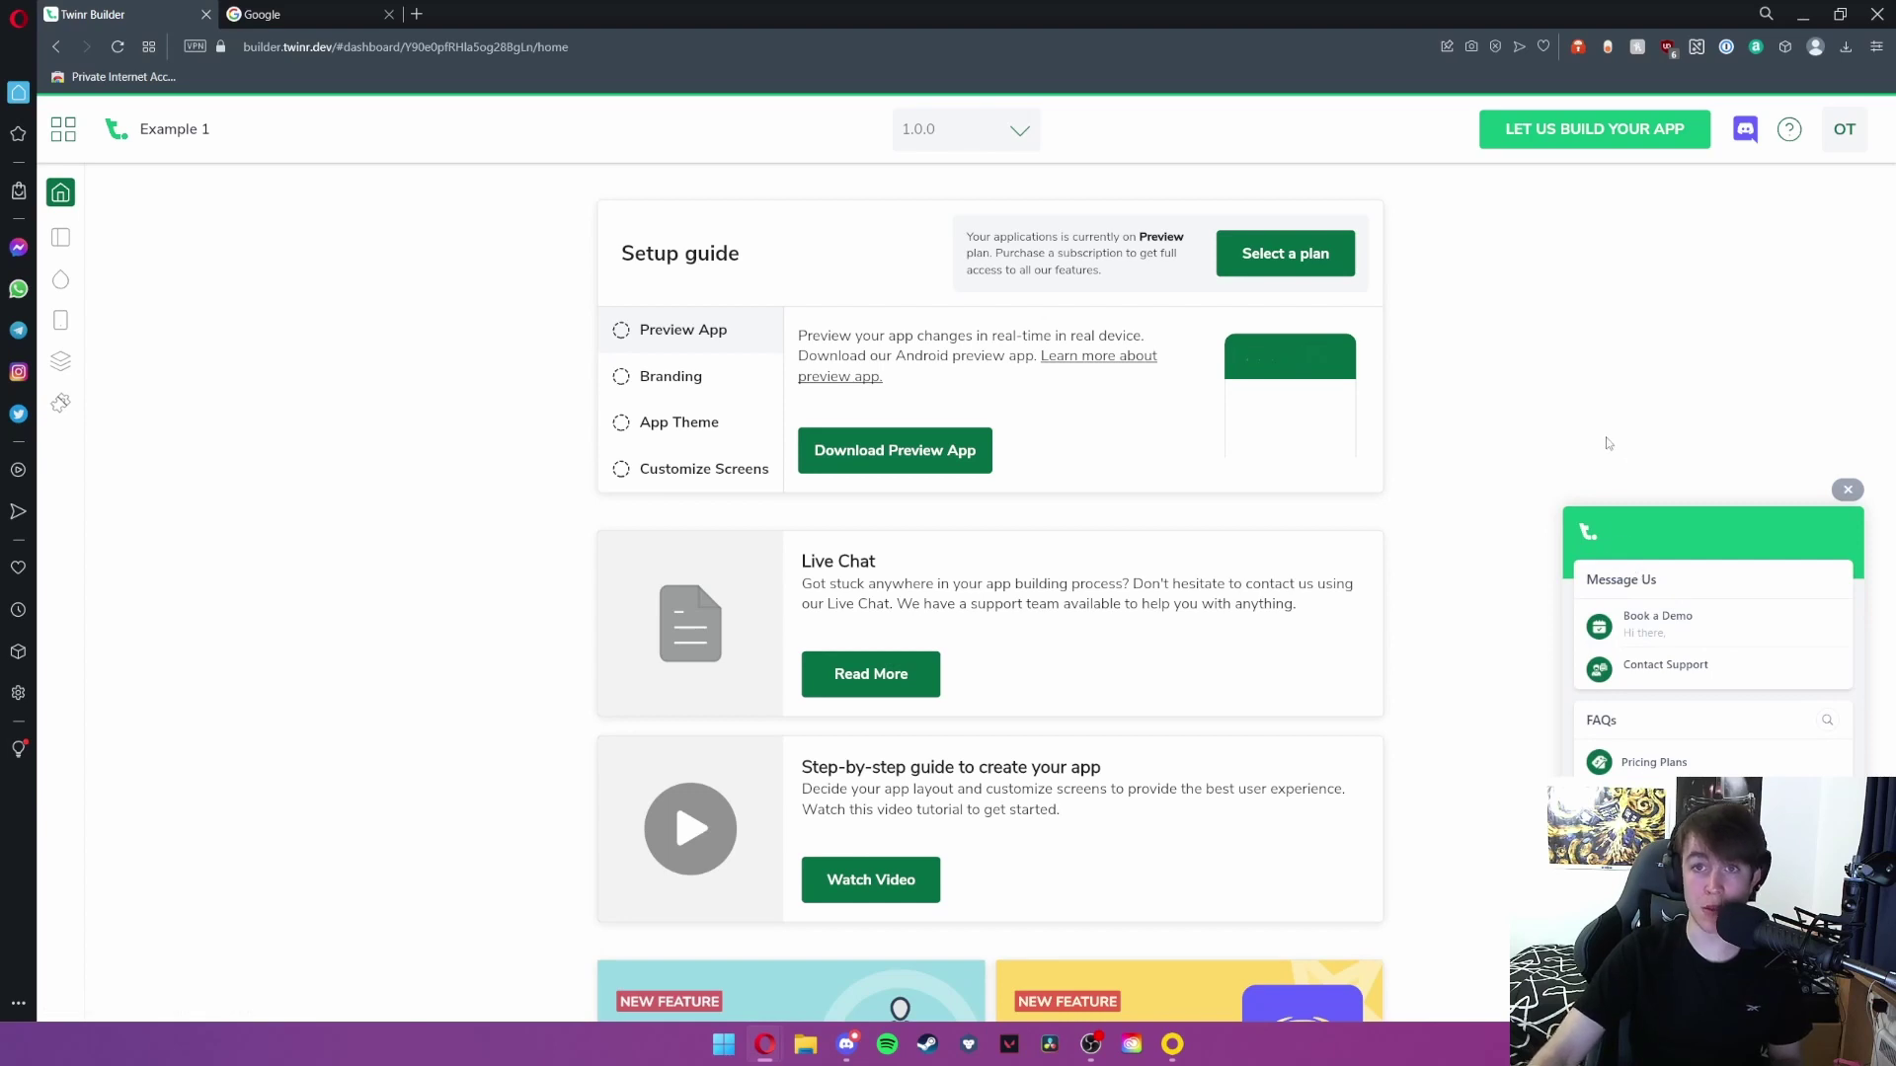
Return to the Example 1 dashboard home and scroll through its feature cards
left_click(61, 196)
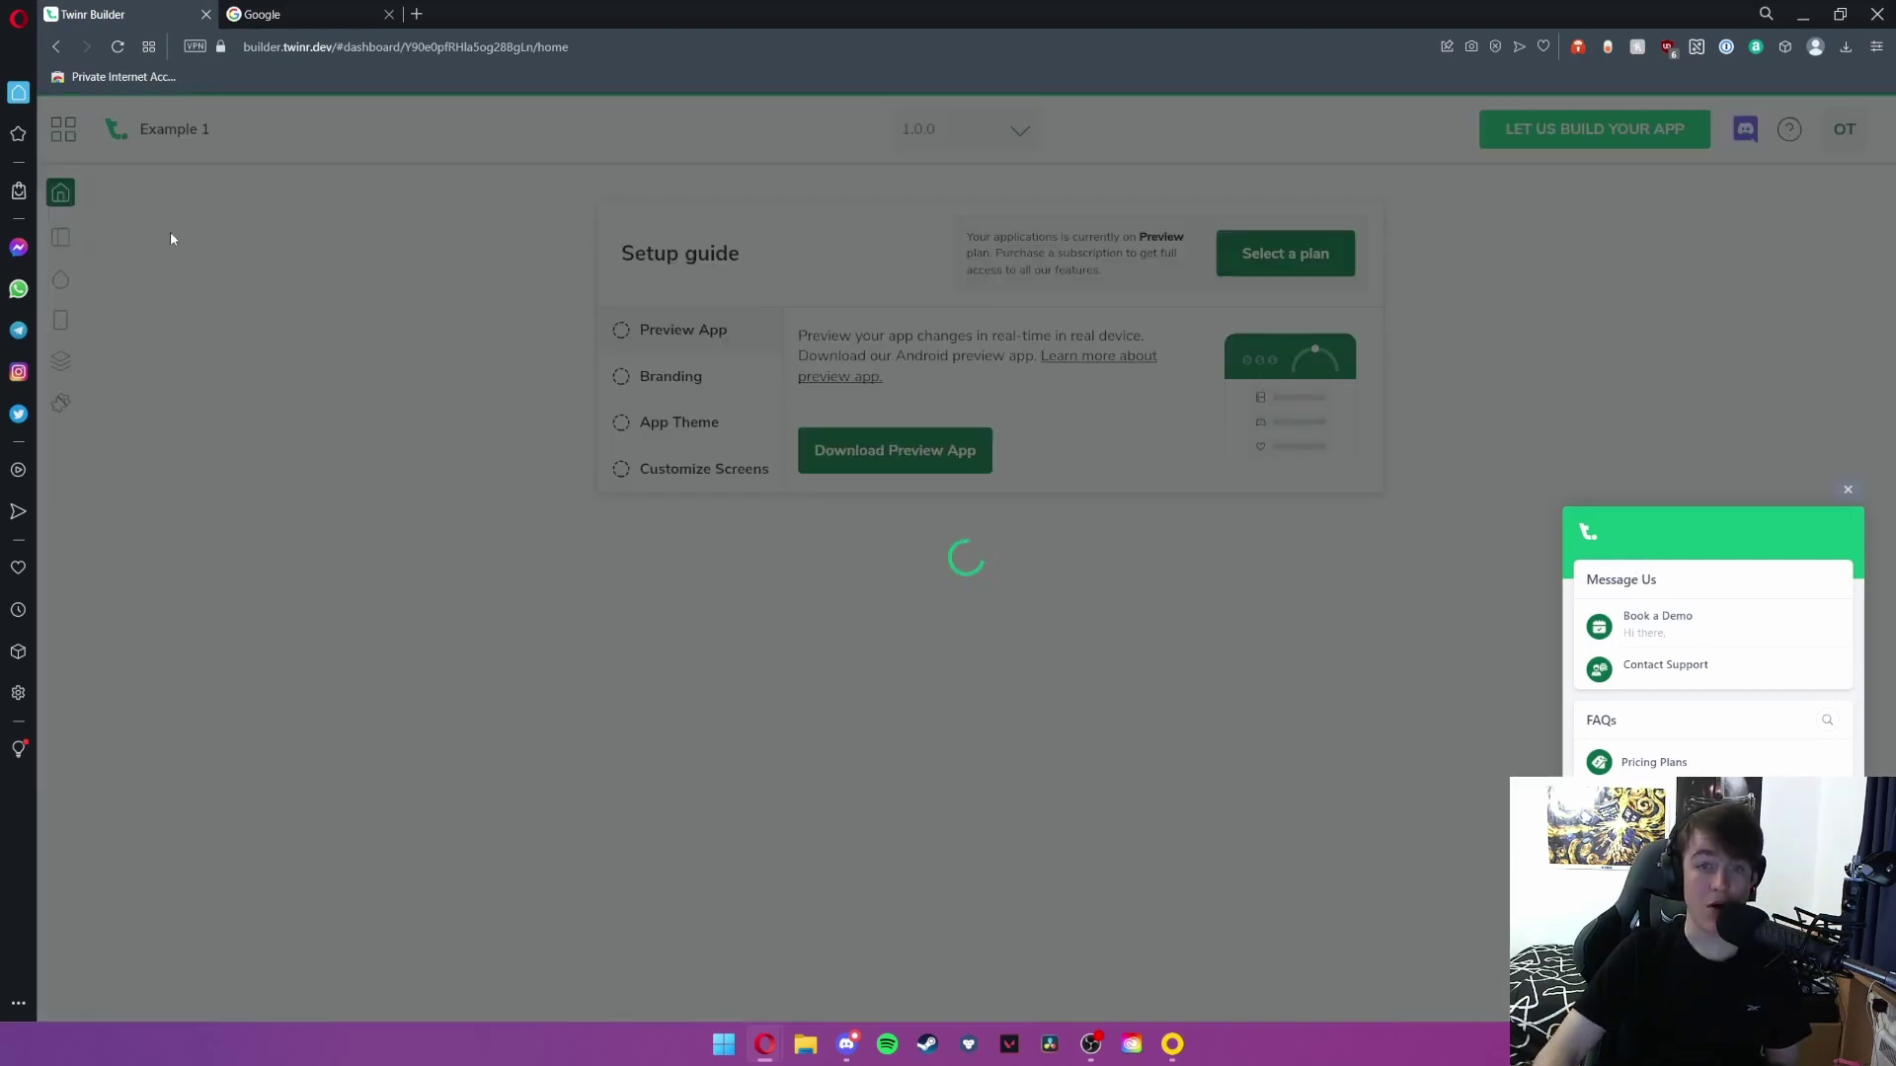
scroll(872, 427, "down", 5)
scroll(872, 427, "down", 10)
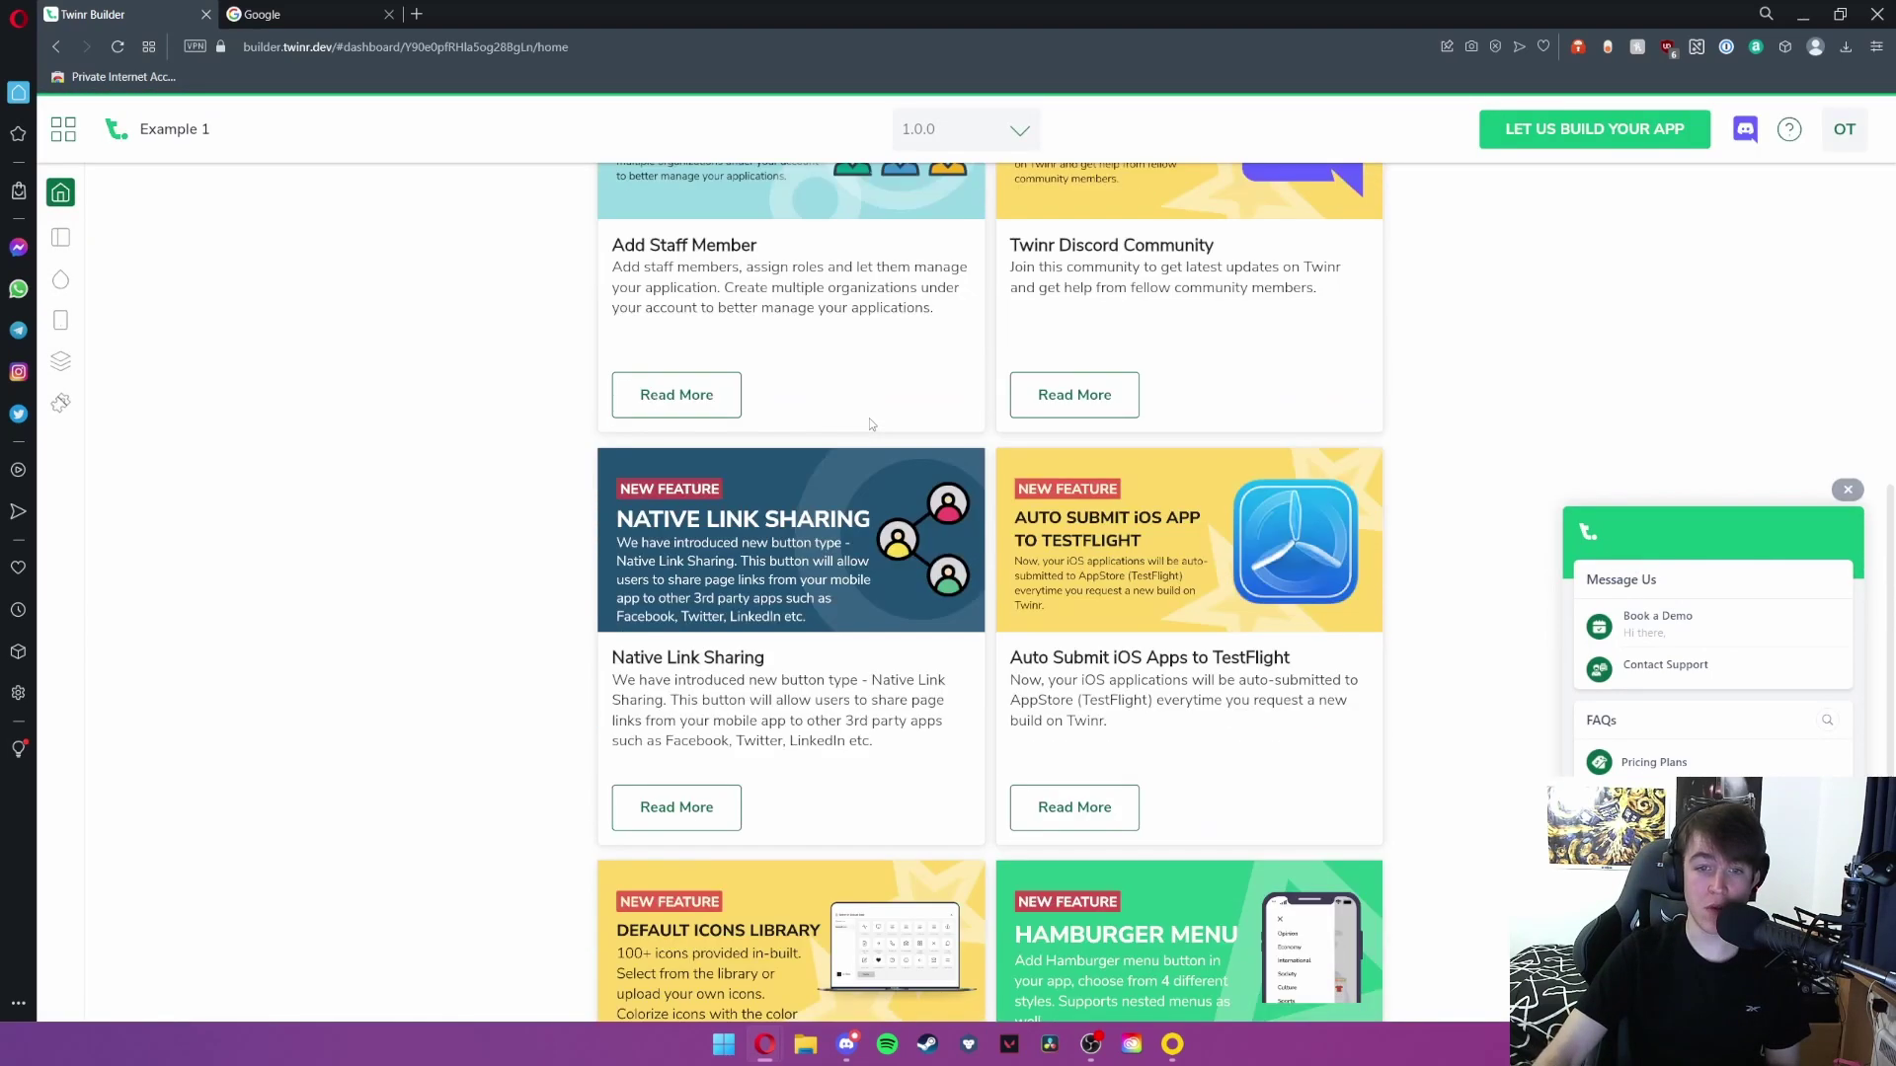
scroll(734, 581, "up", 8)
scroll(701, 639, "up", 8)
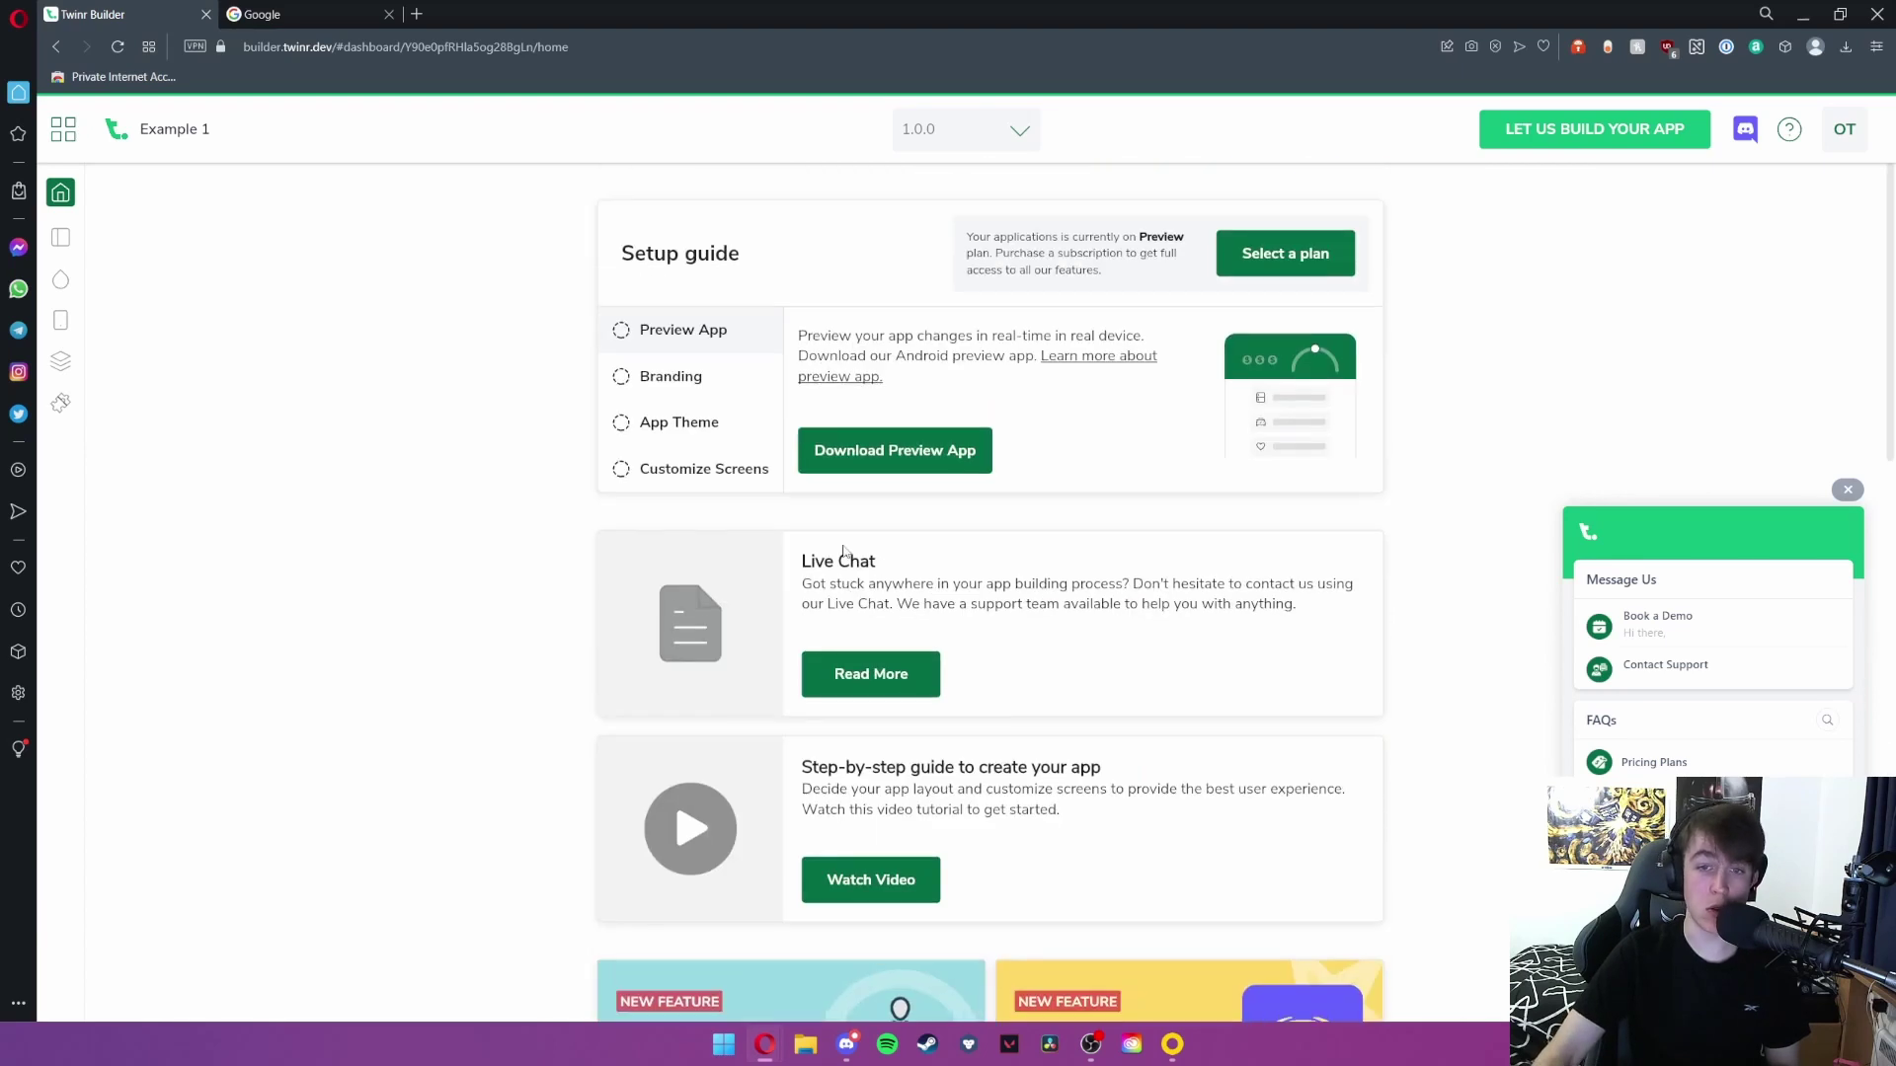
scroll(847, 551, "down", 3)
scroll(846, 551, "down", 2)
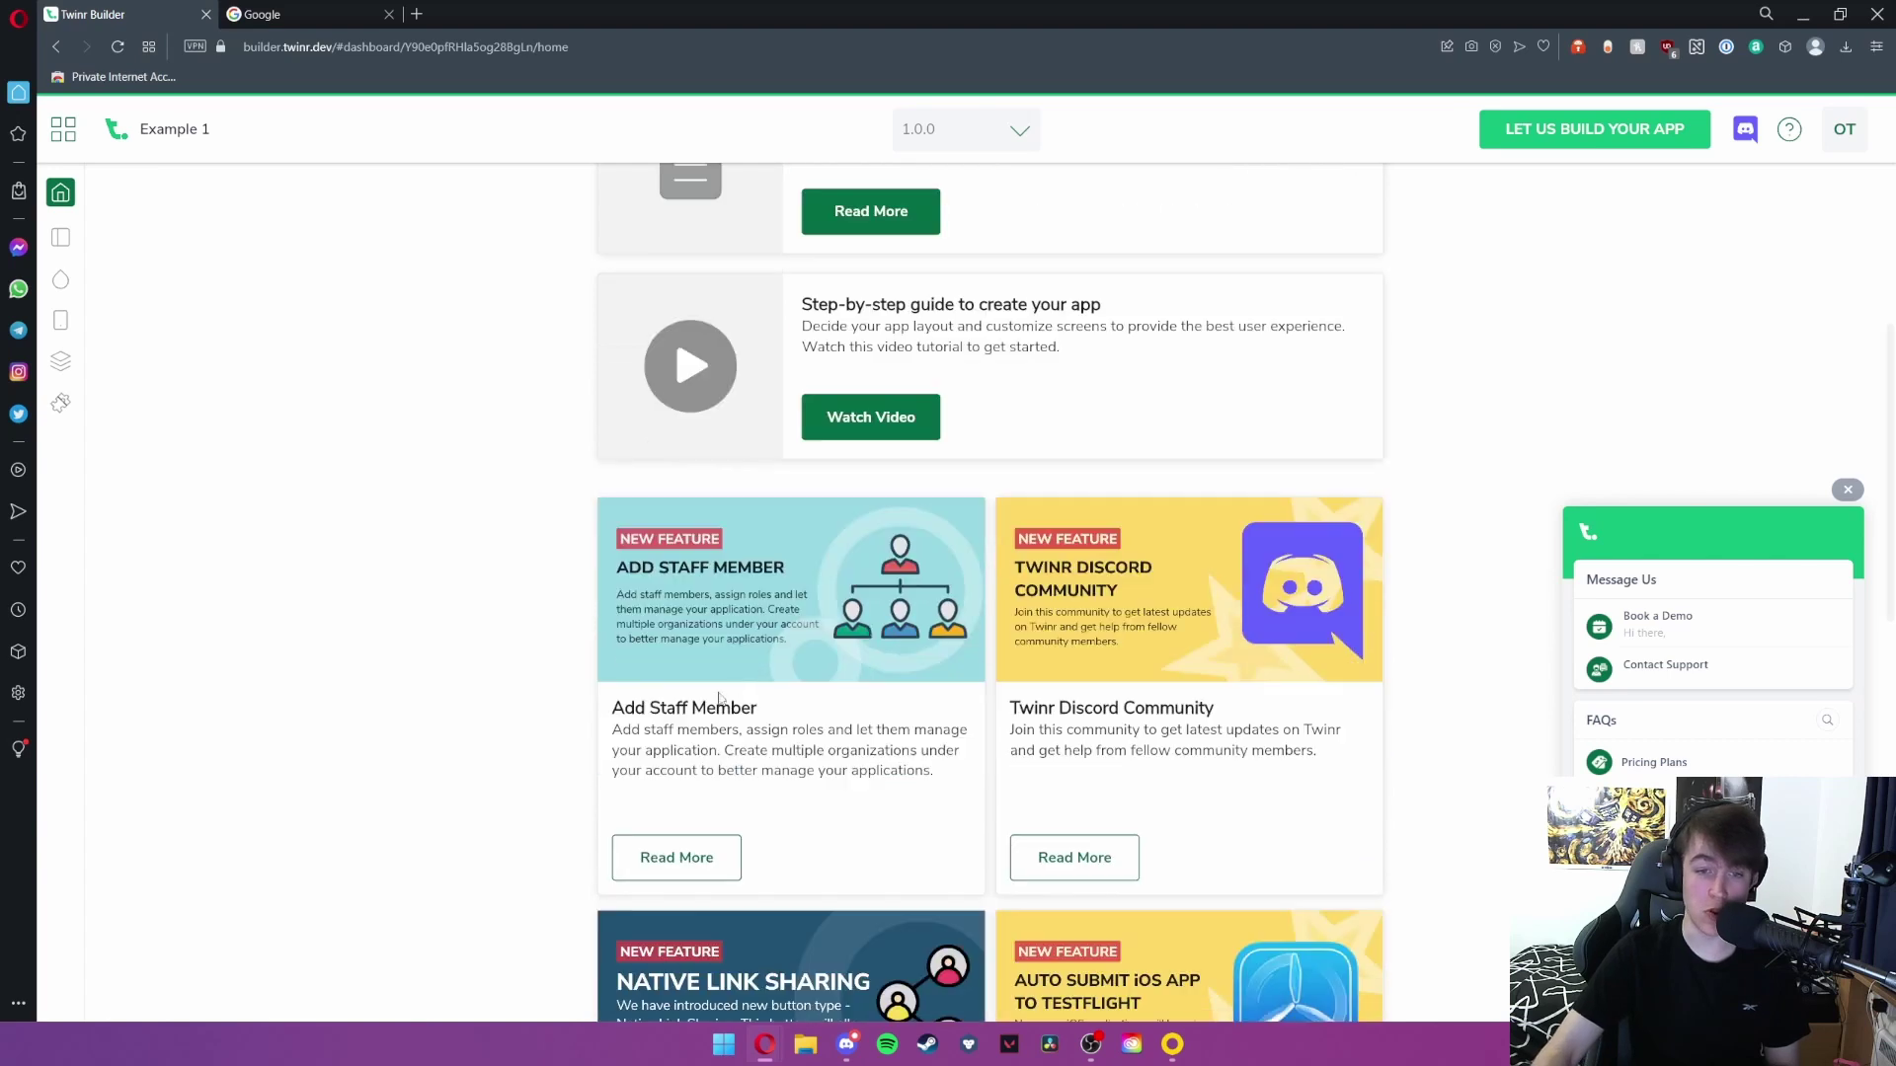
scroll(846, 513, "up", 4)
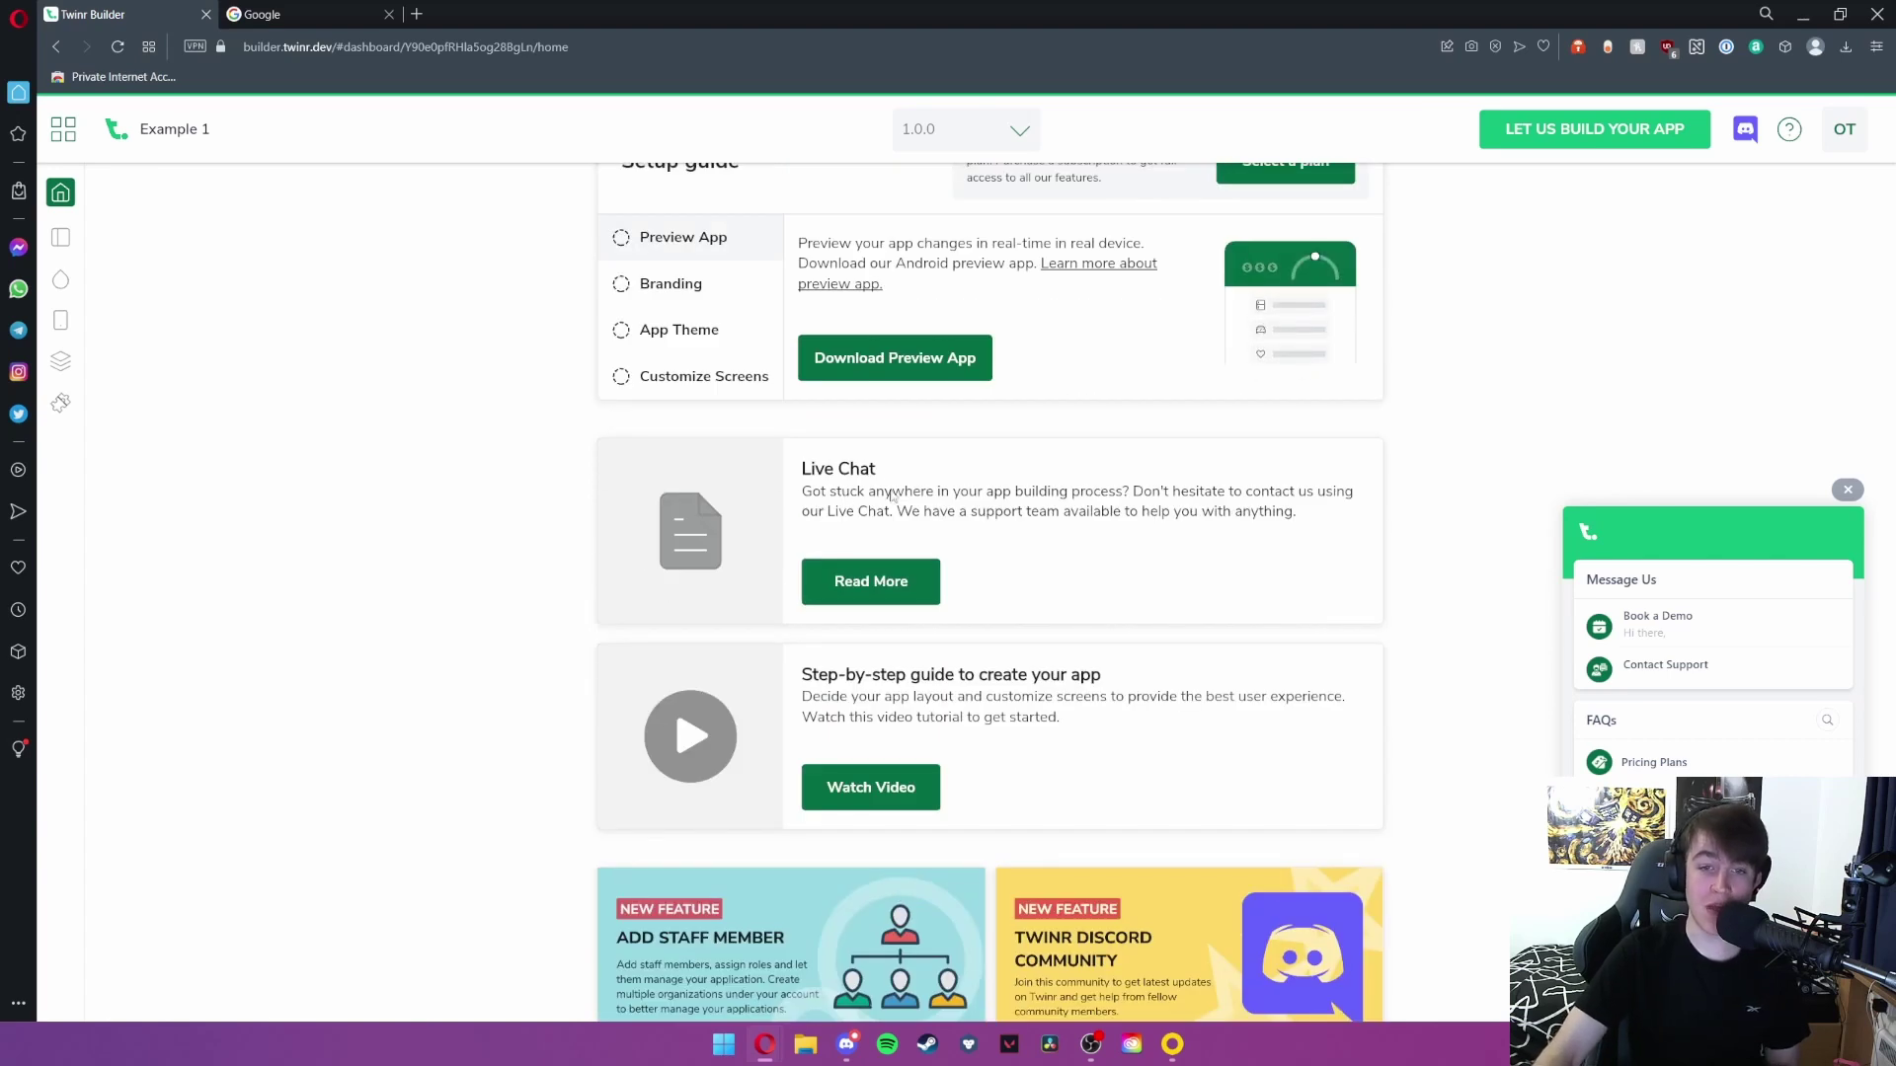
scroll(812, 701, "up", 1)
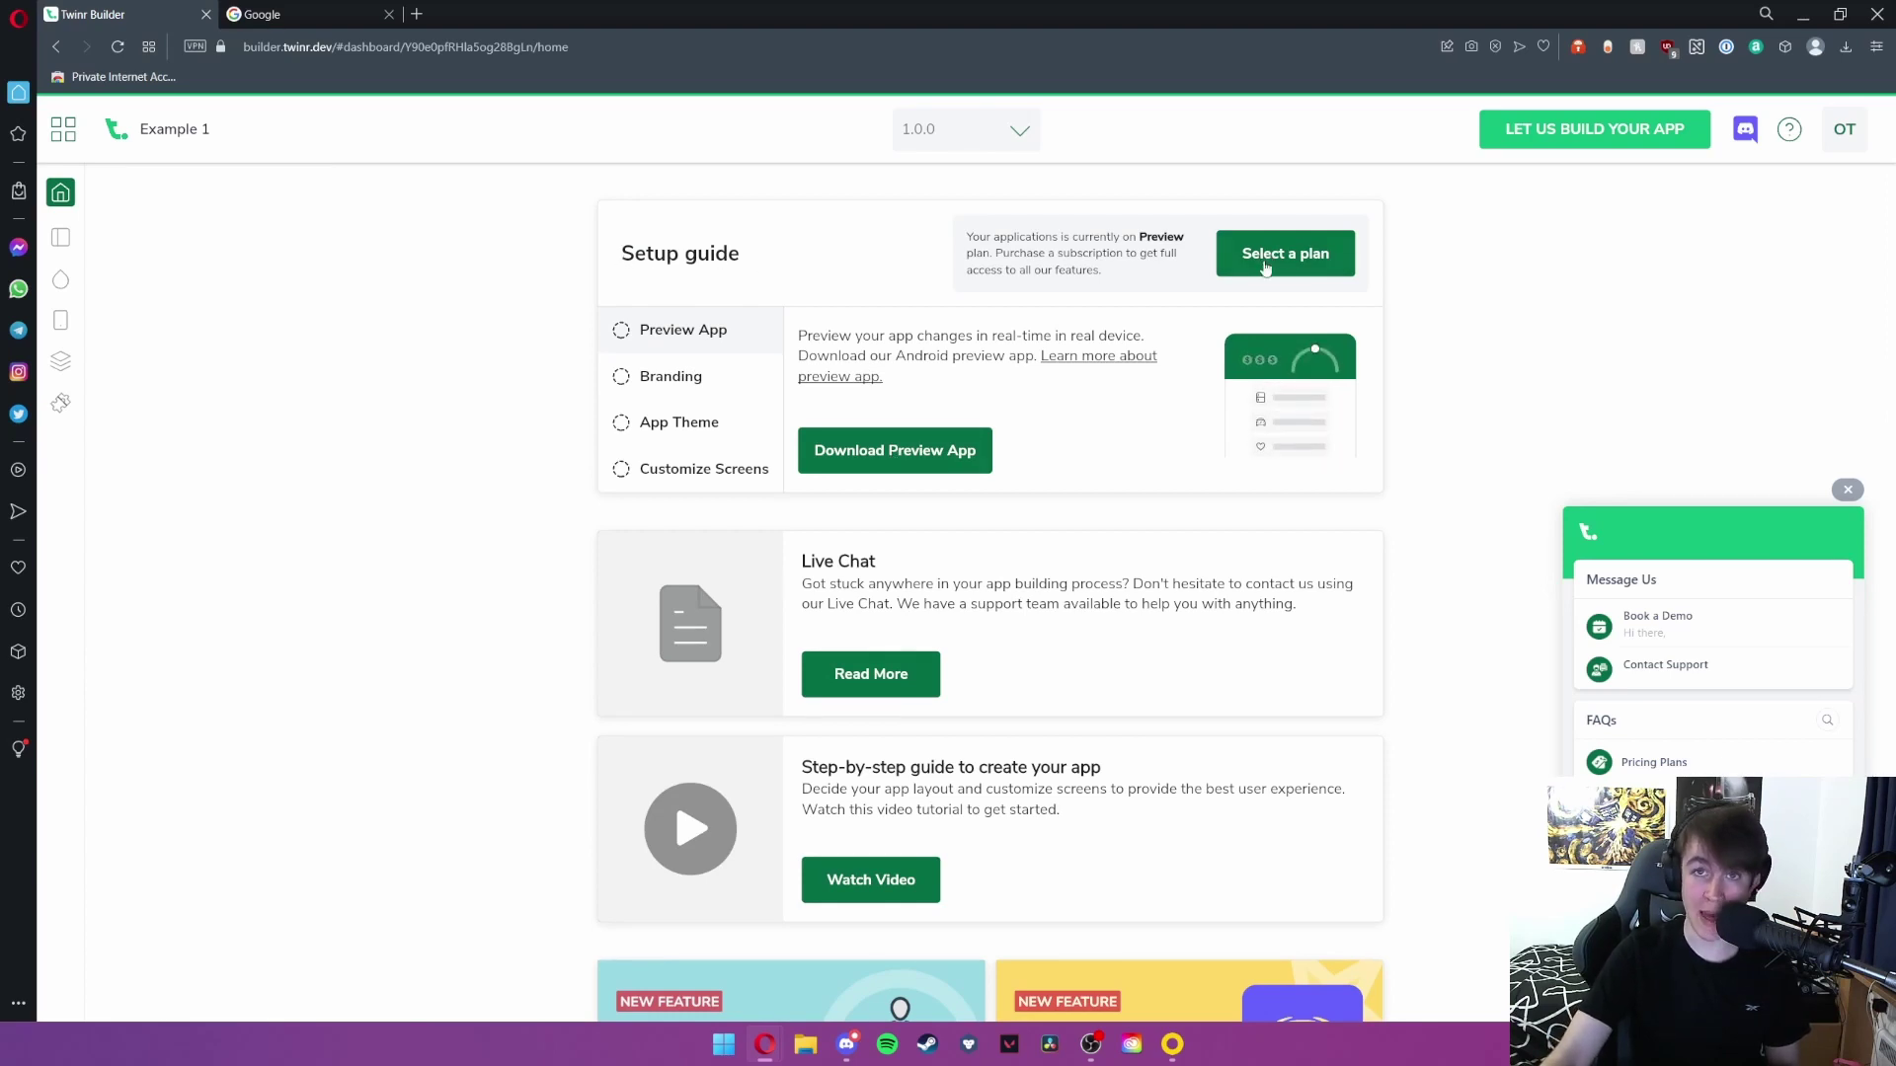
Open Branding and review the App Info name, leaving it unchanged
left_click(62, 239)
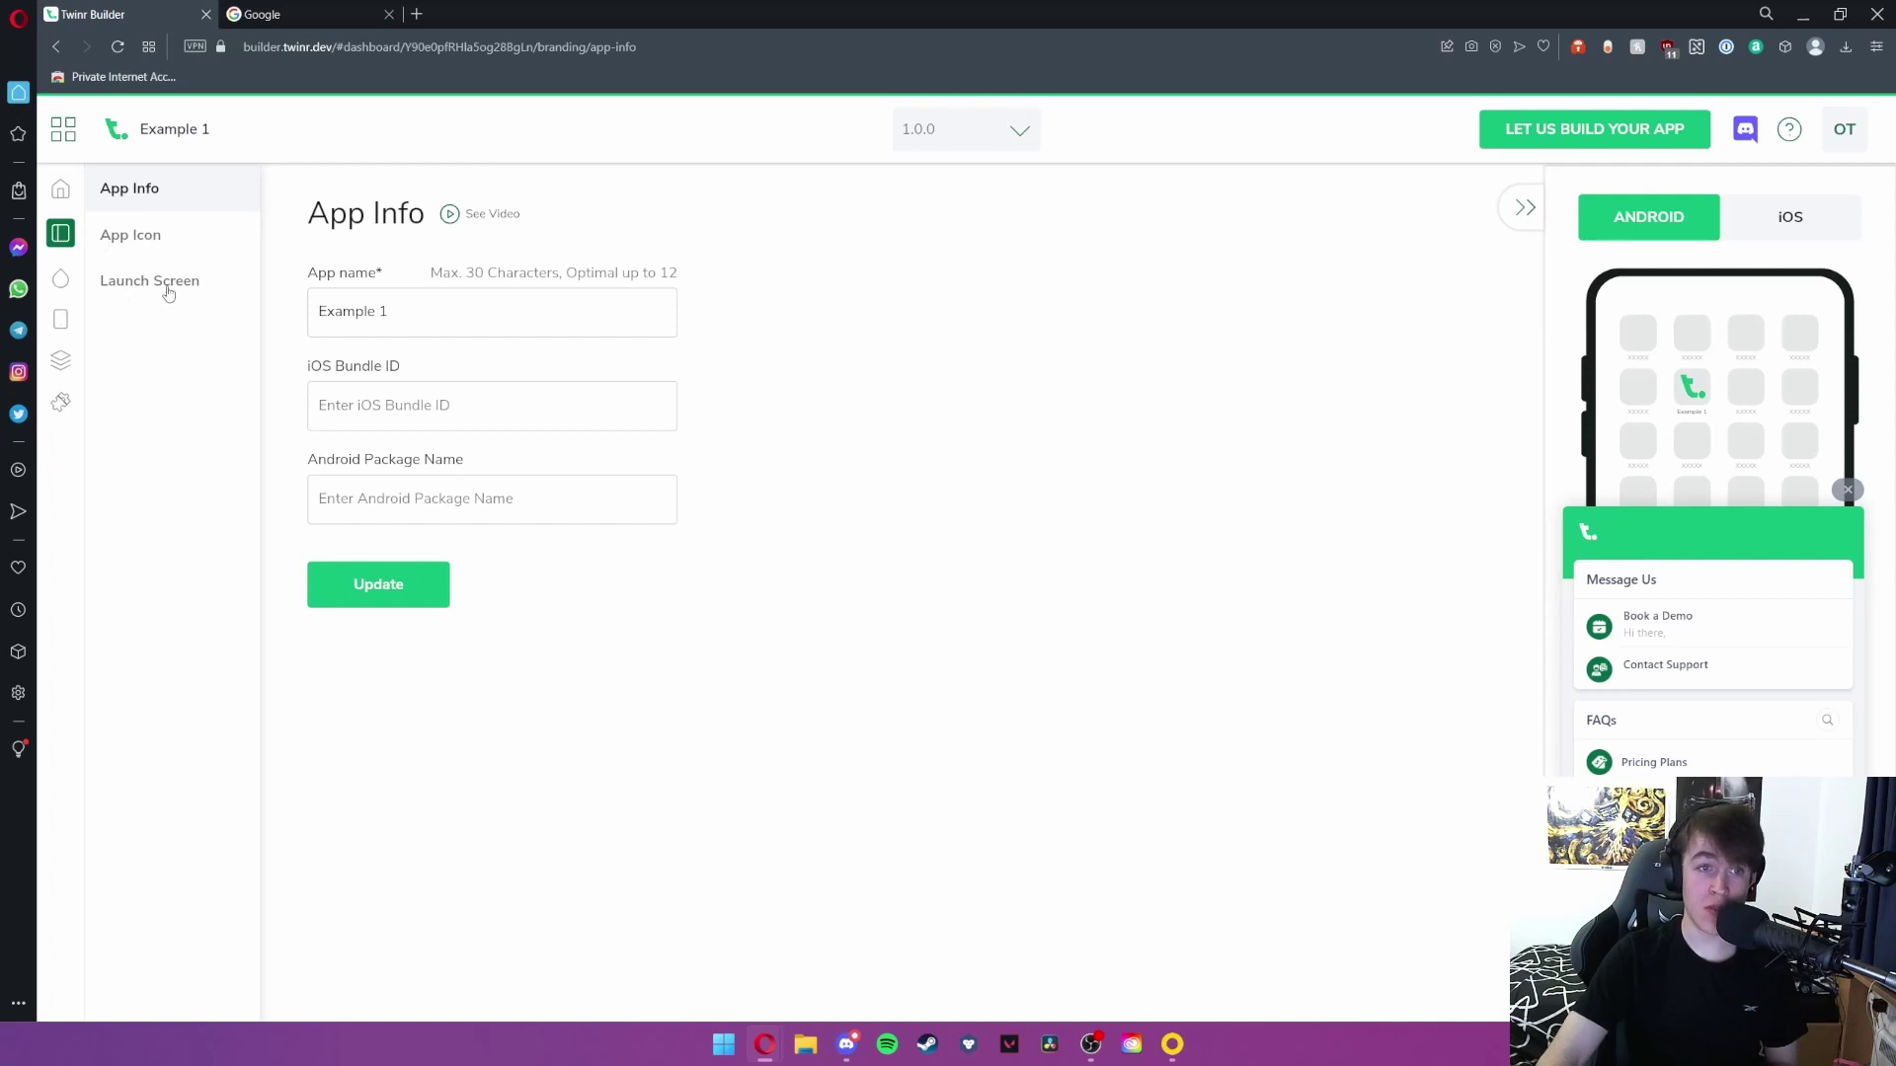
left_click_drag(385, 311, 305, 313)
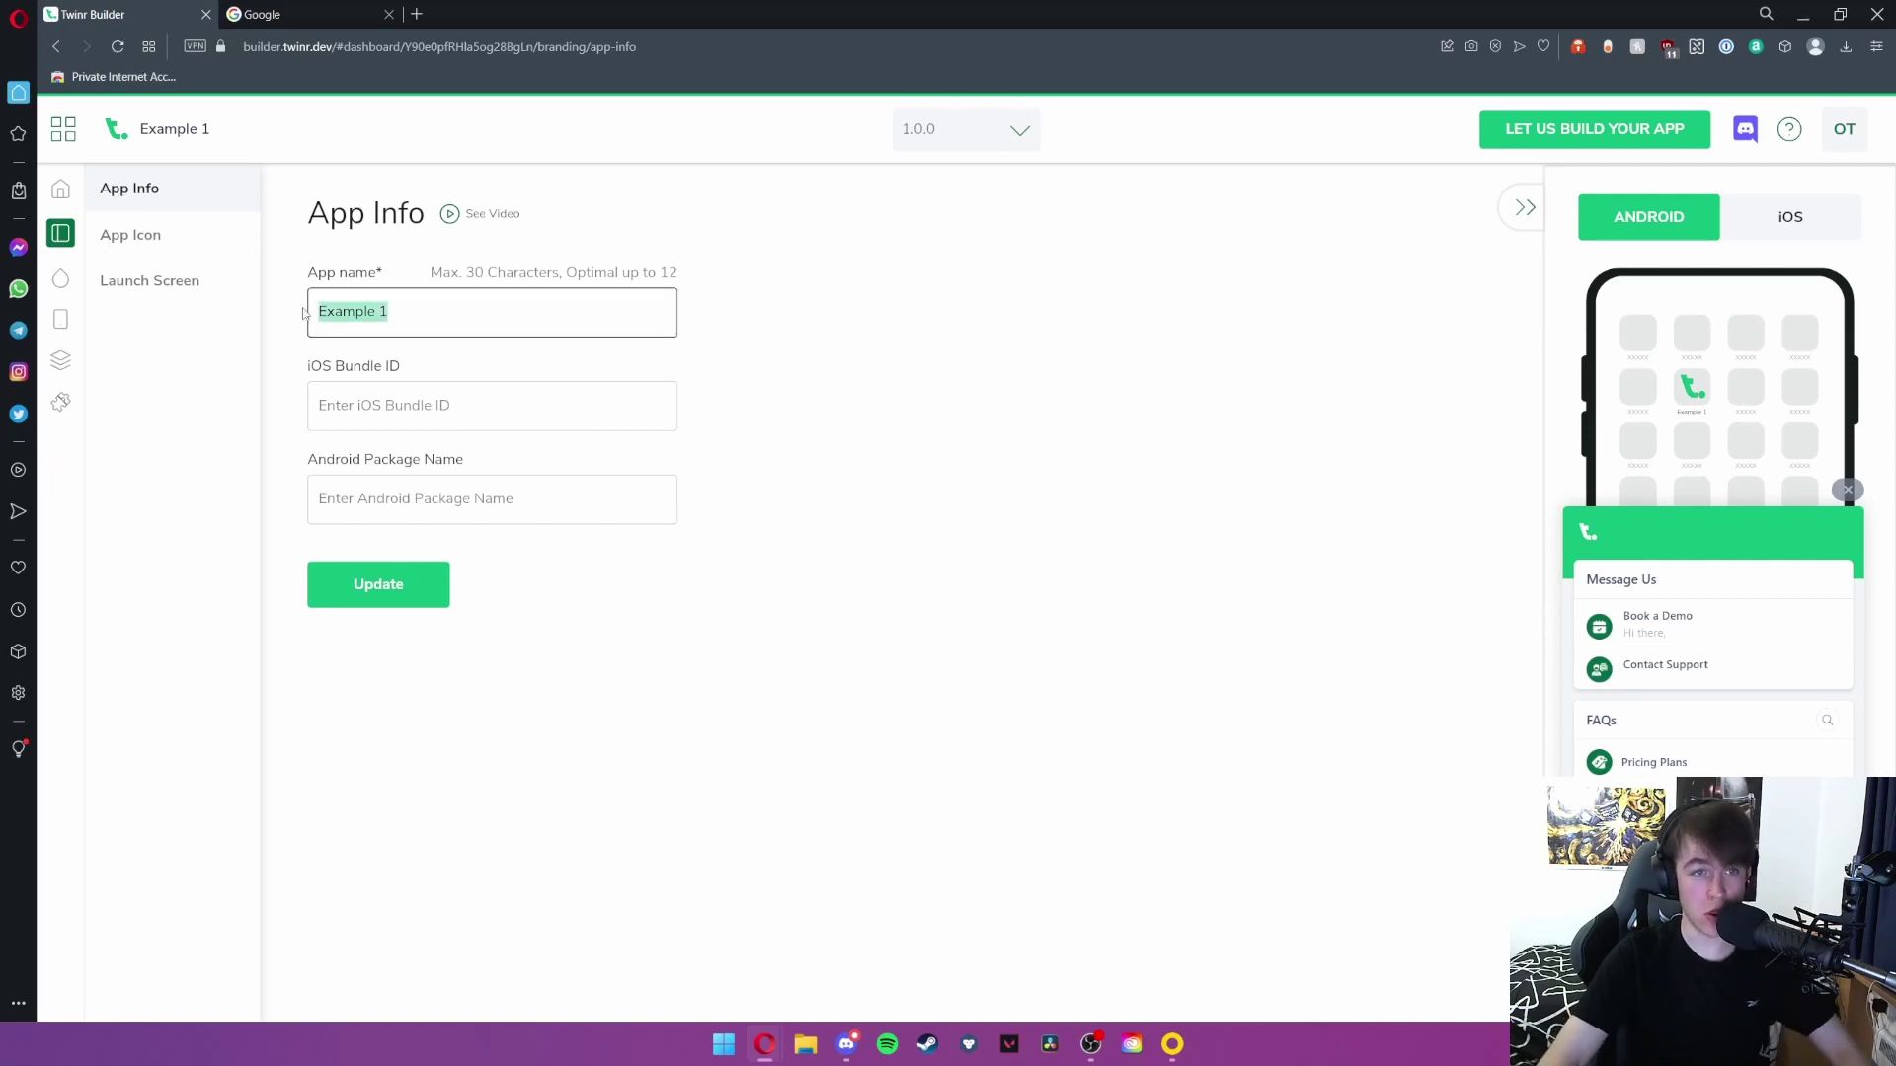
left_click(410, 314)
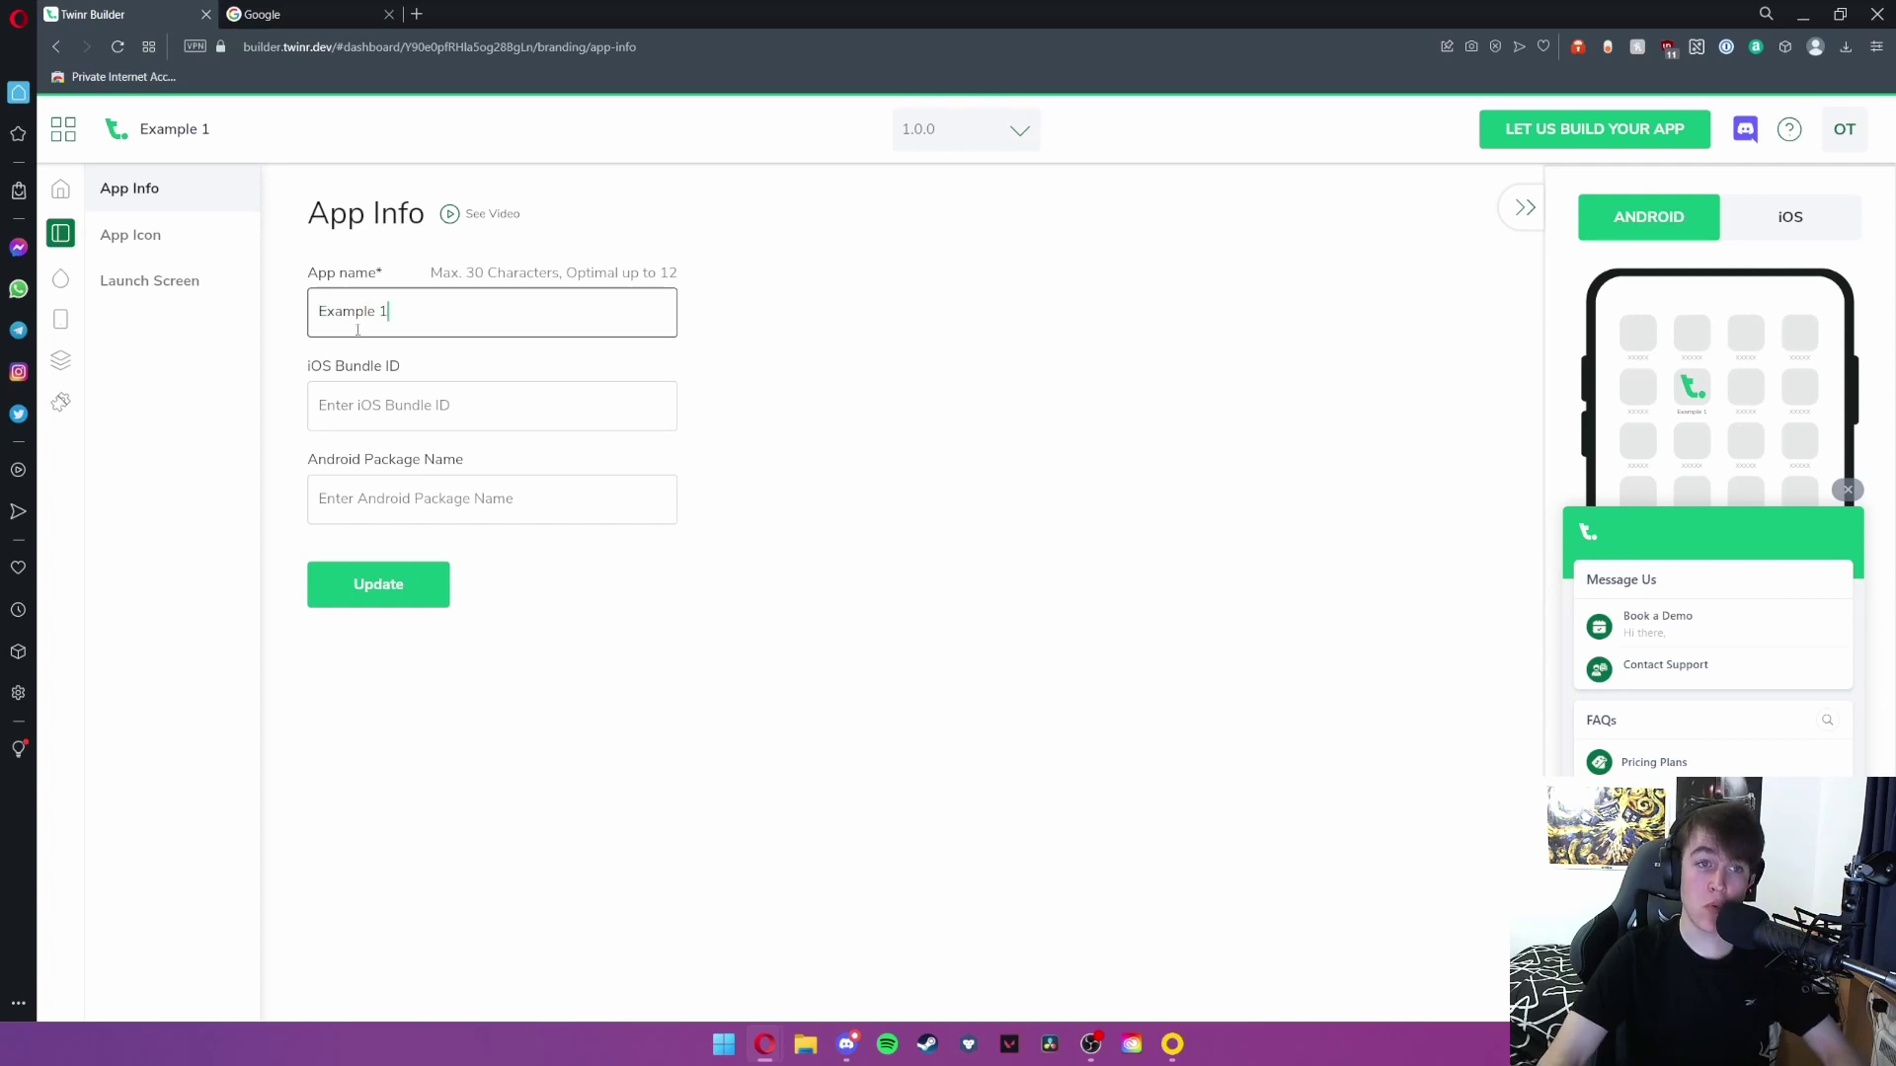
left_click(312, 369)
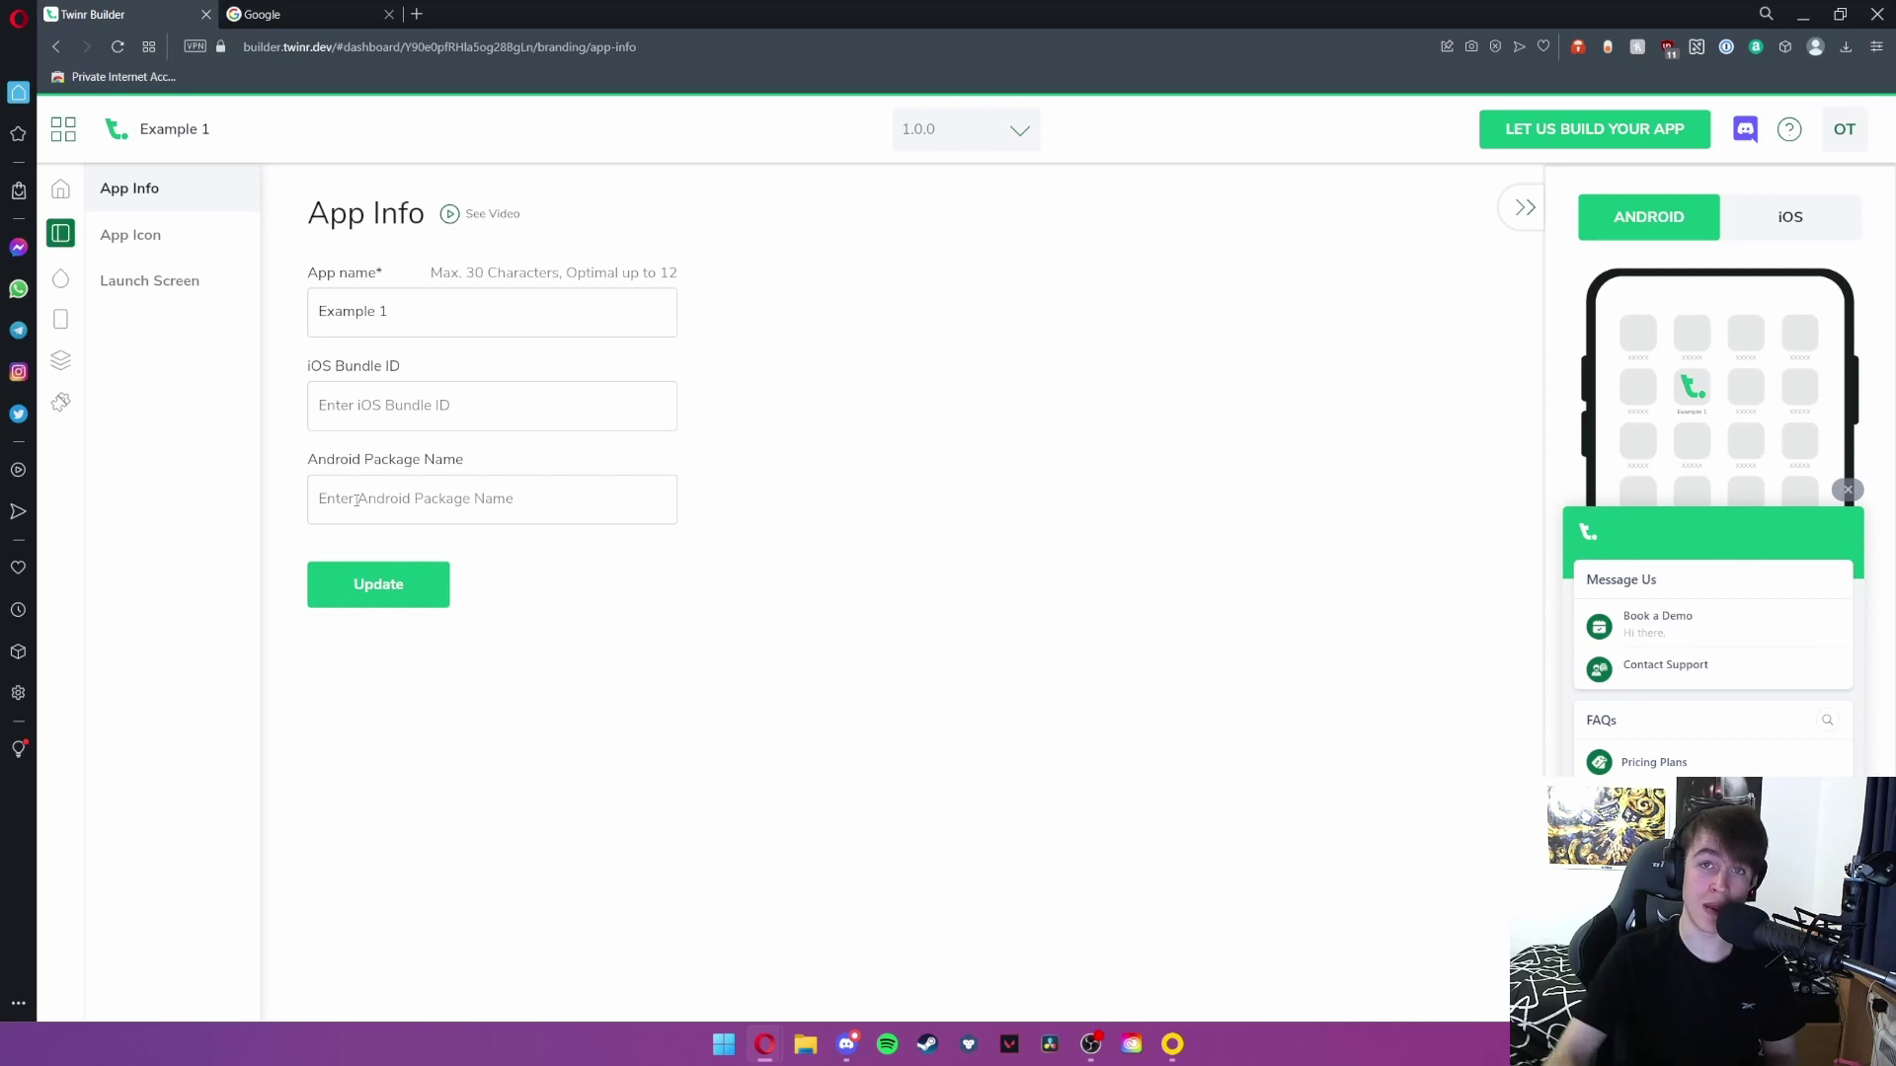
Look over the App Icon and Launch Screen settings, then go to App Theme
left_click(146, 235)
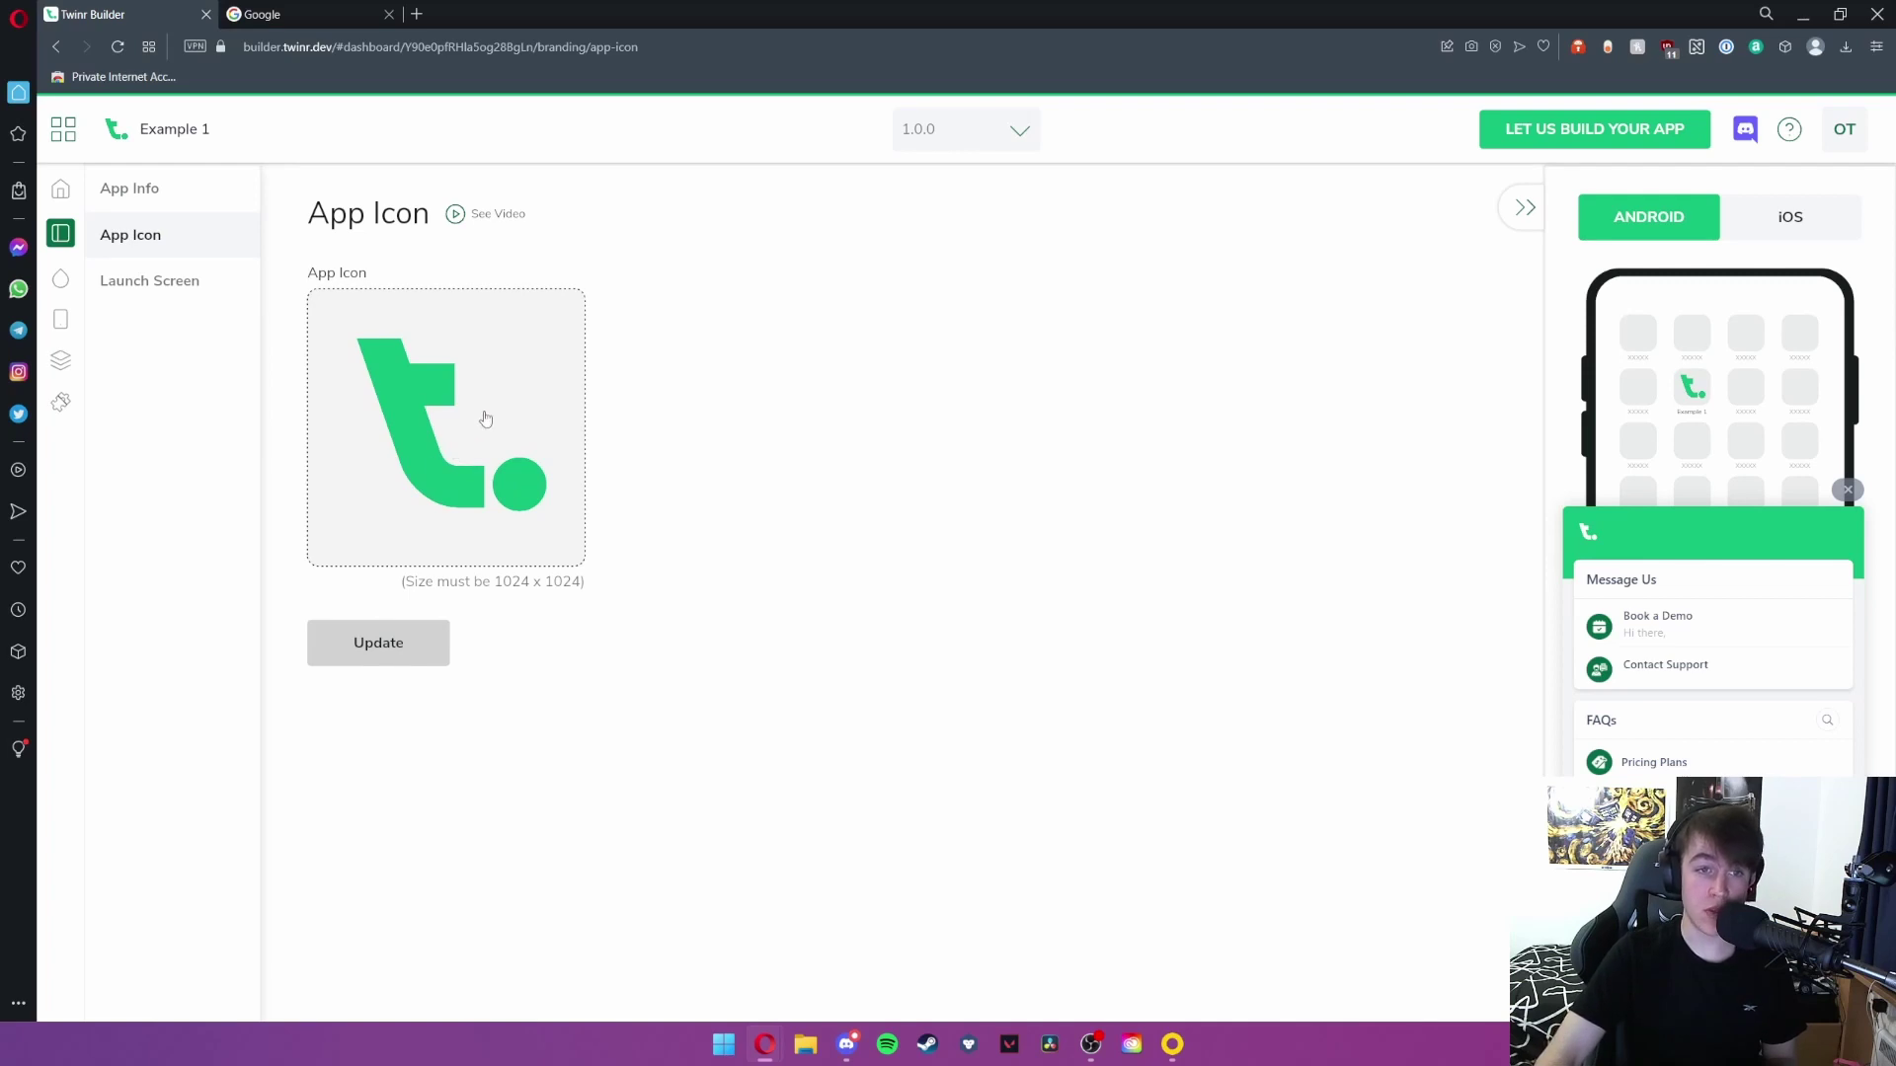
left_click(171, 279)
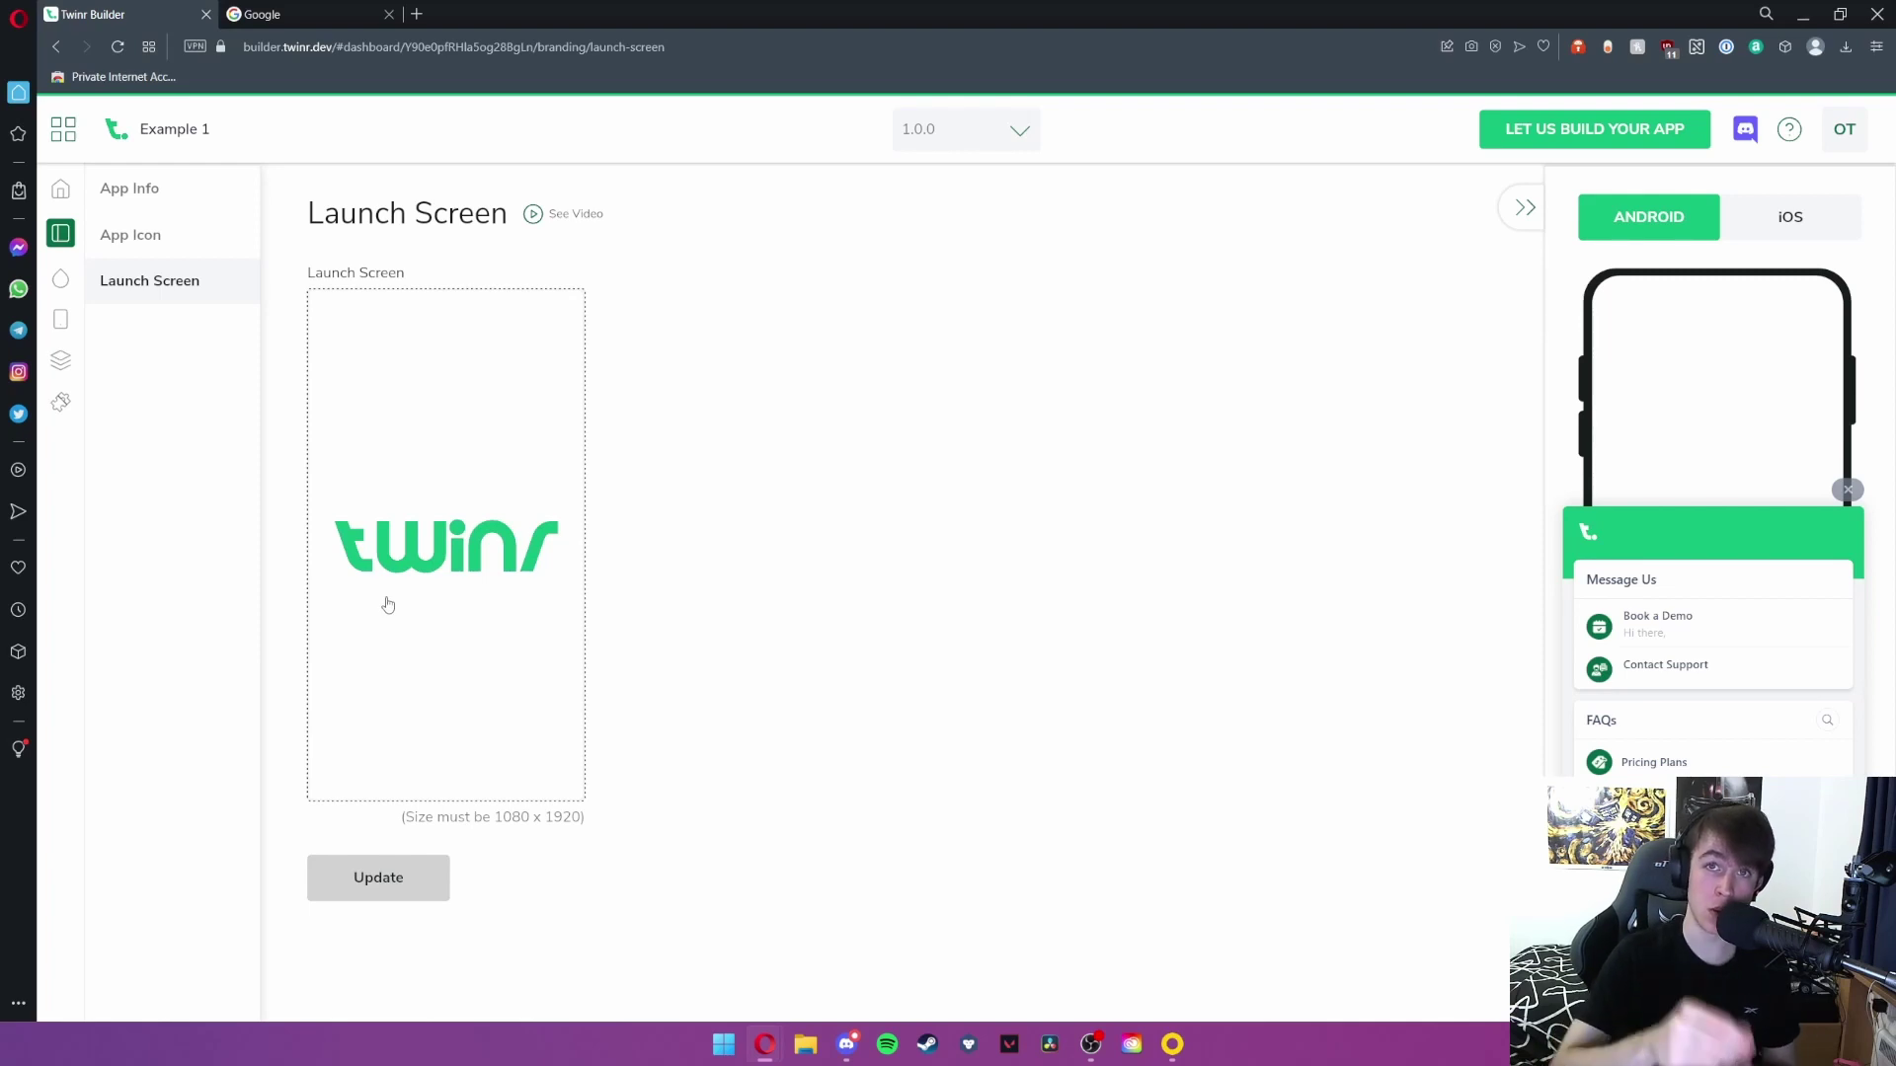
left_click(170, 209)
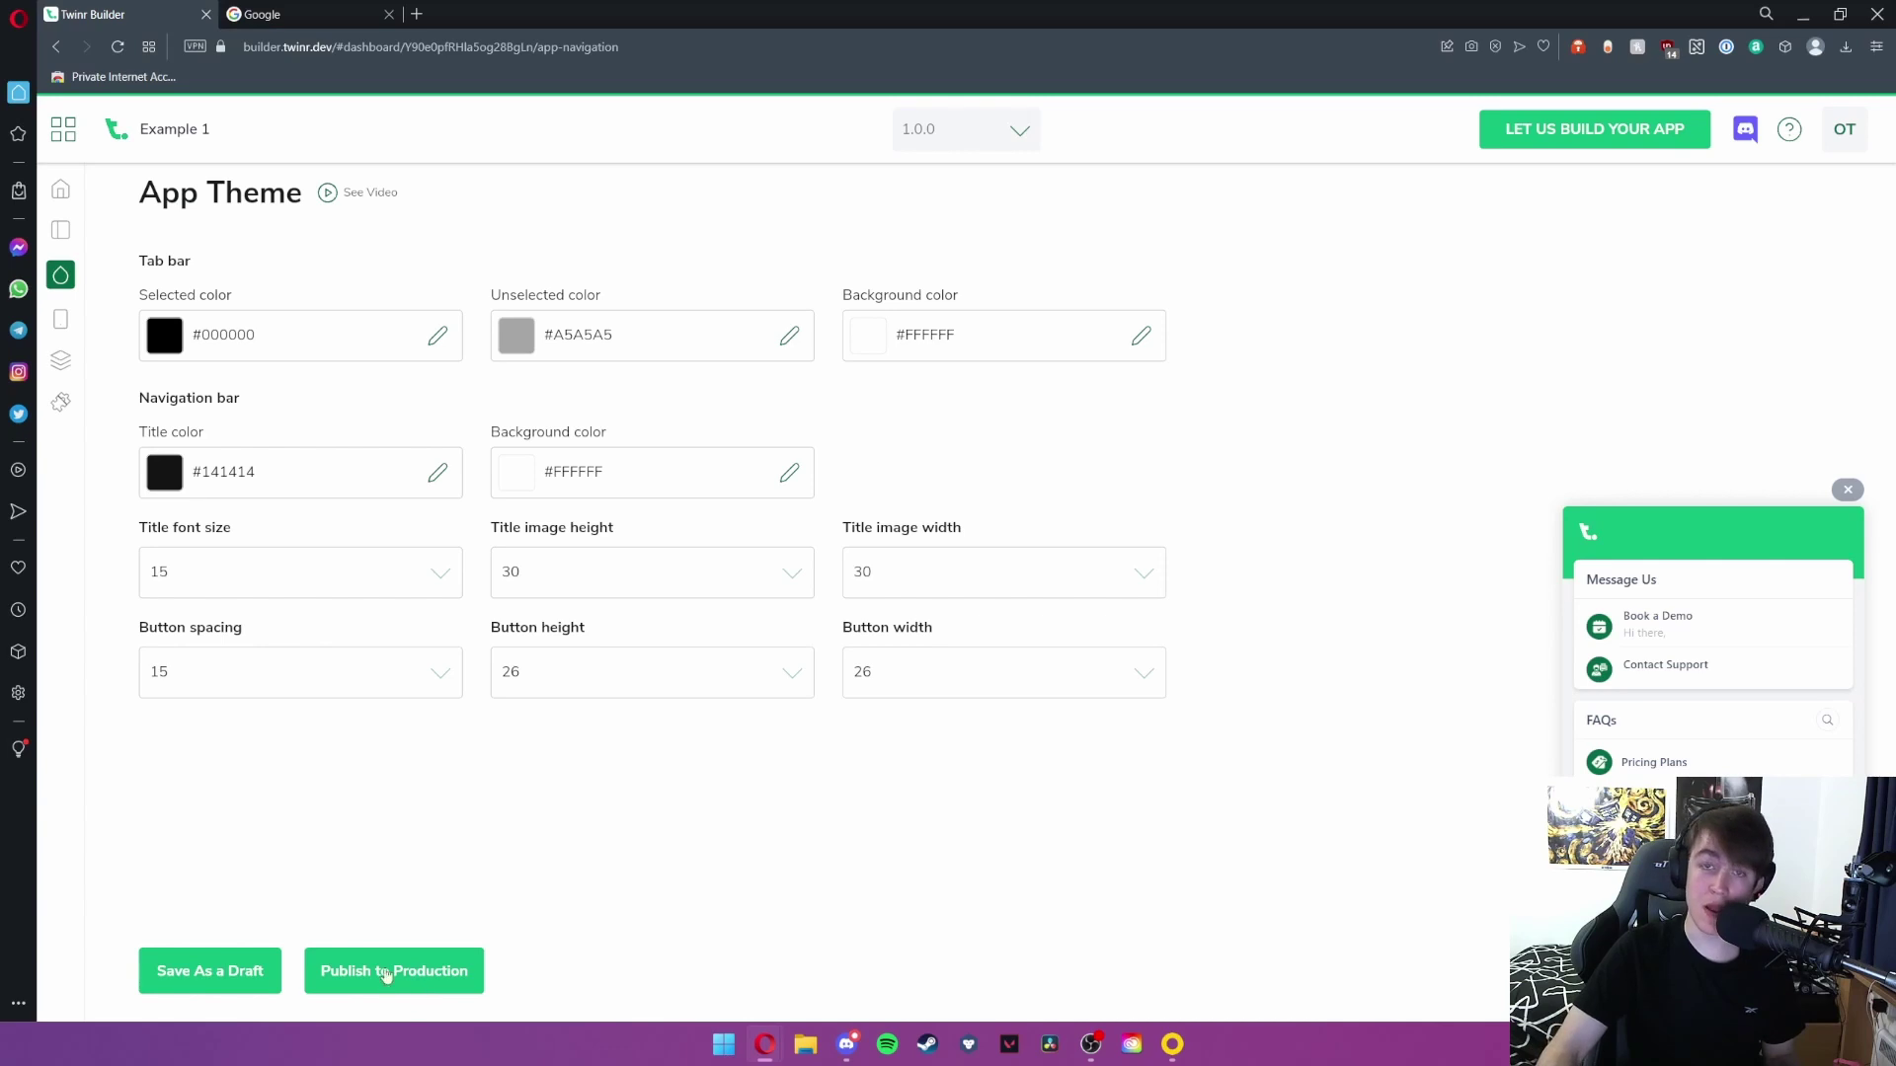
Go to the Screens page to see the Login, Home, Shop, Cart and Account screens
left_click(60, 318)
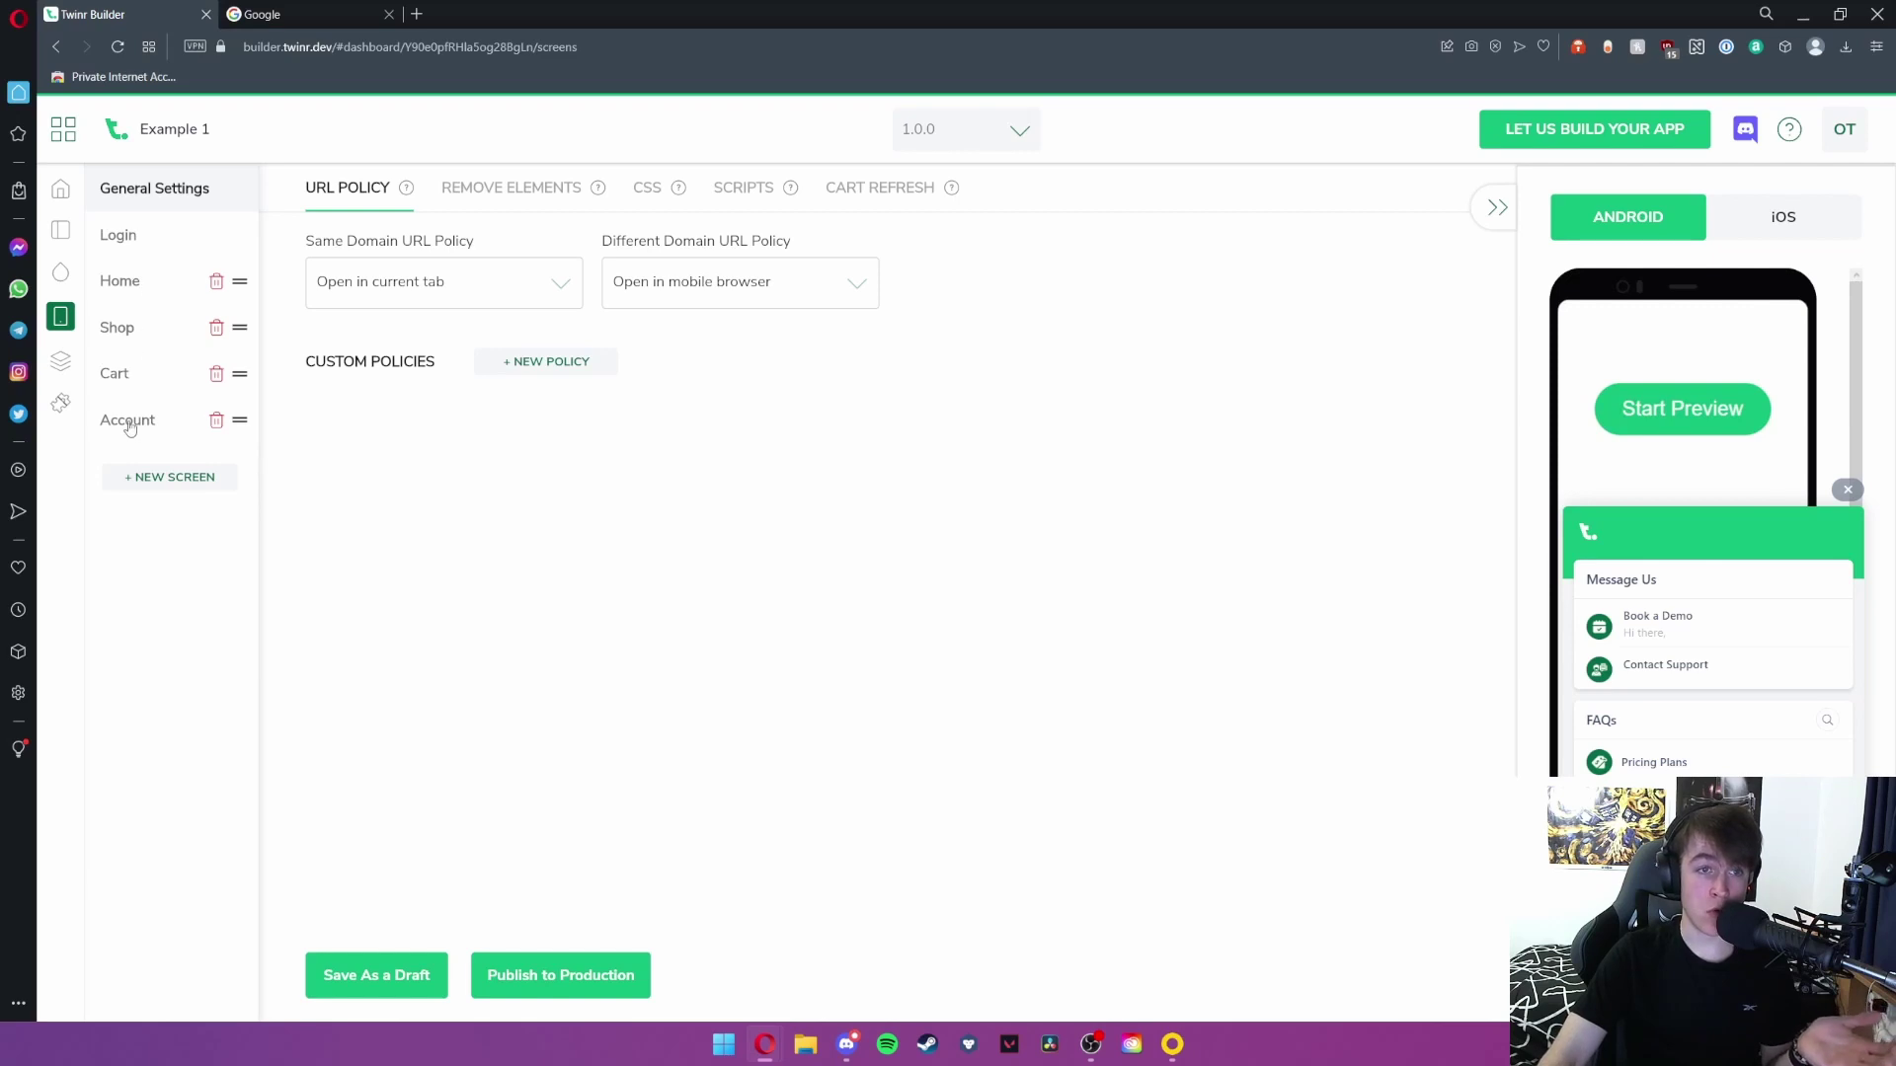
left_click(130, 239)
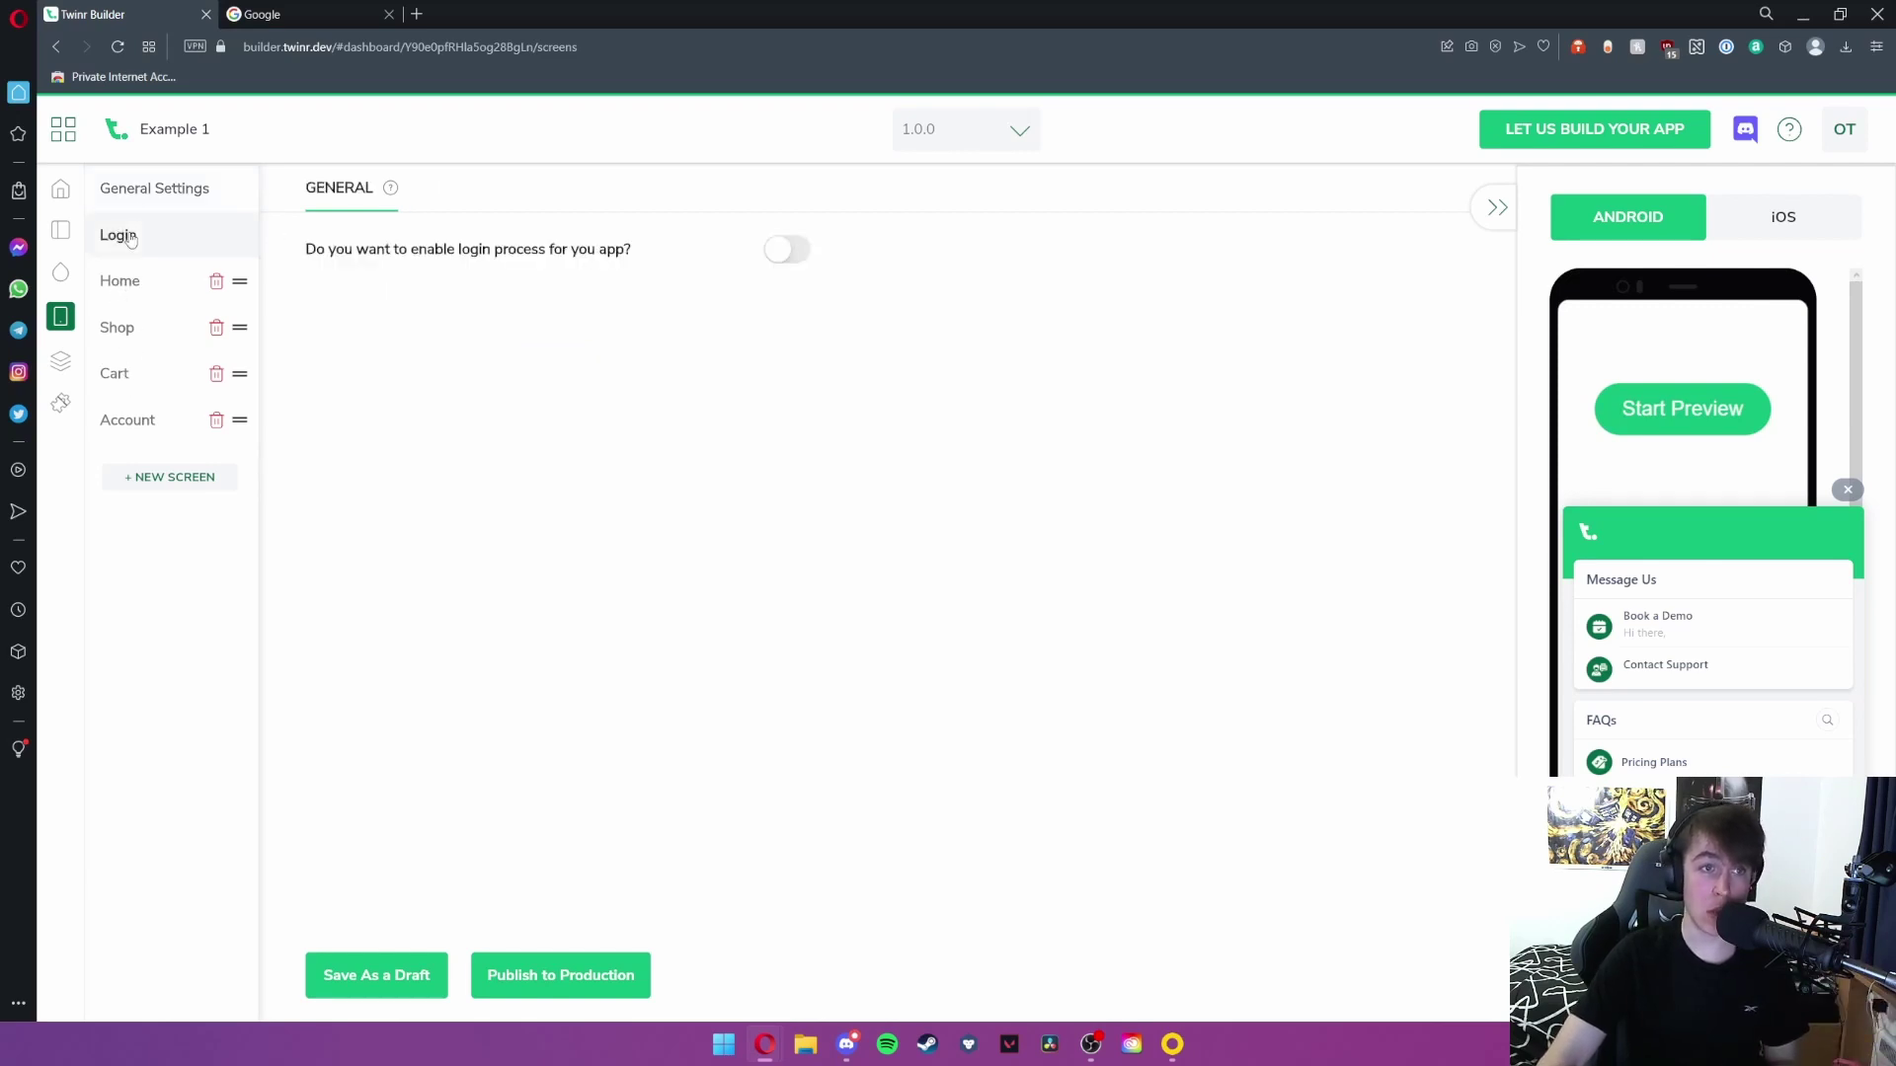
left_click(129, 289)
left_click(130, 334)
left_click(133, 380)
left_click(128, 422)
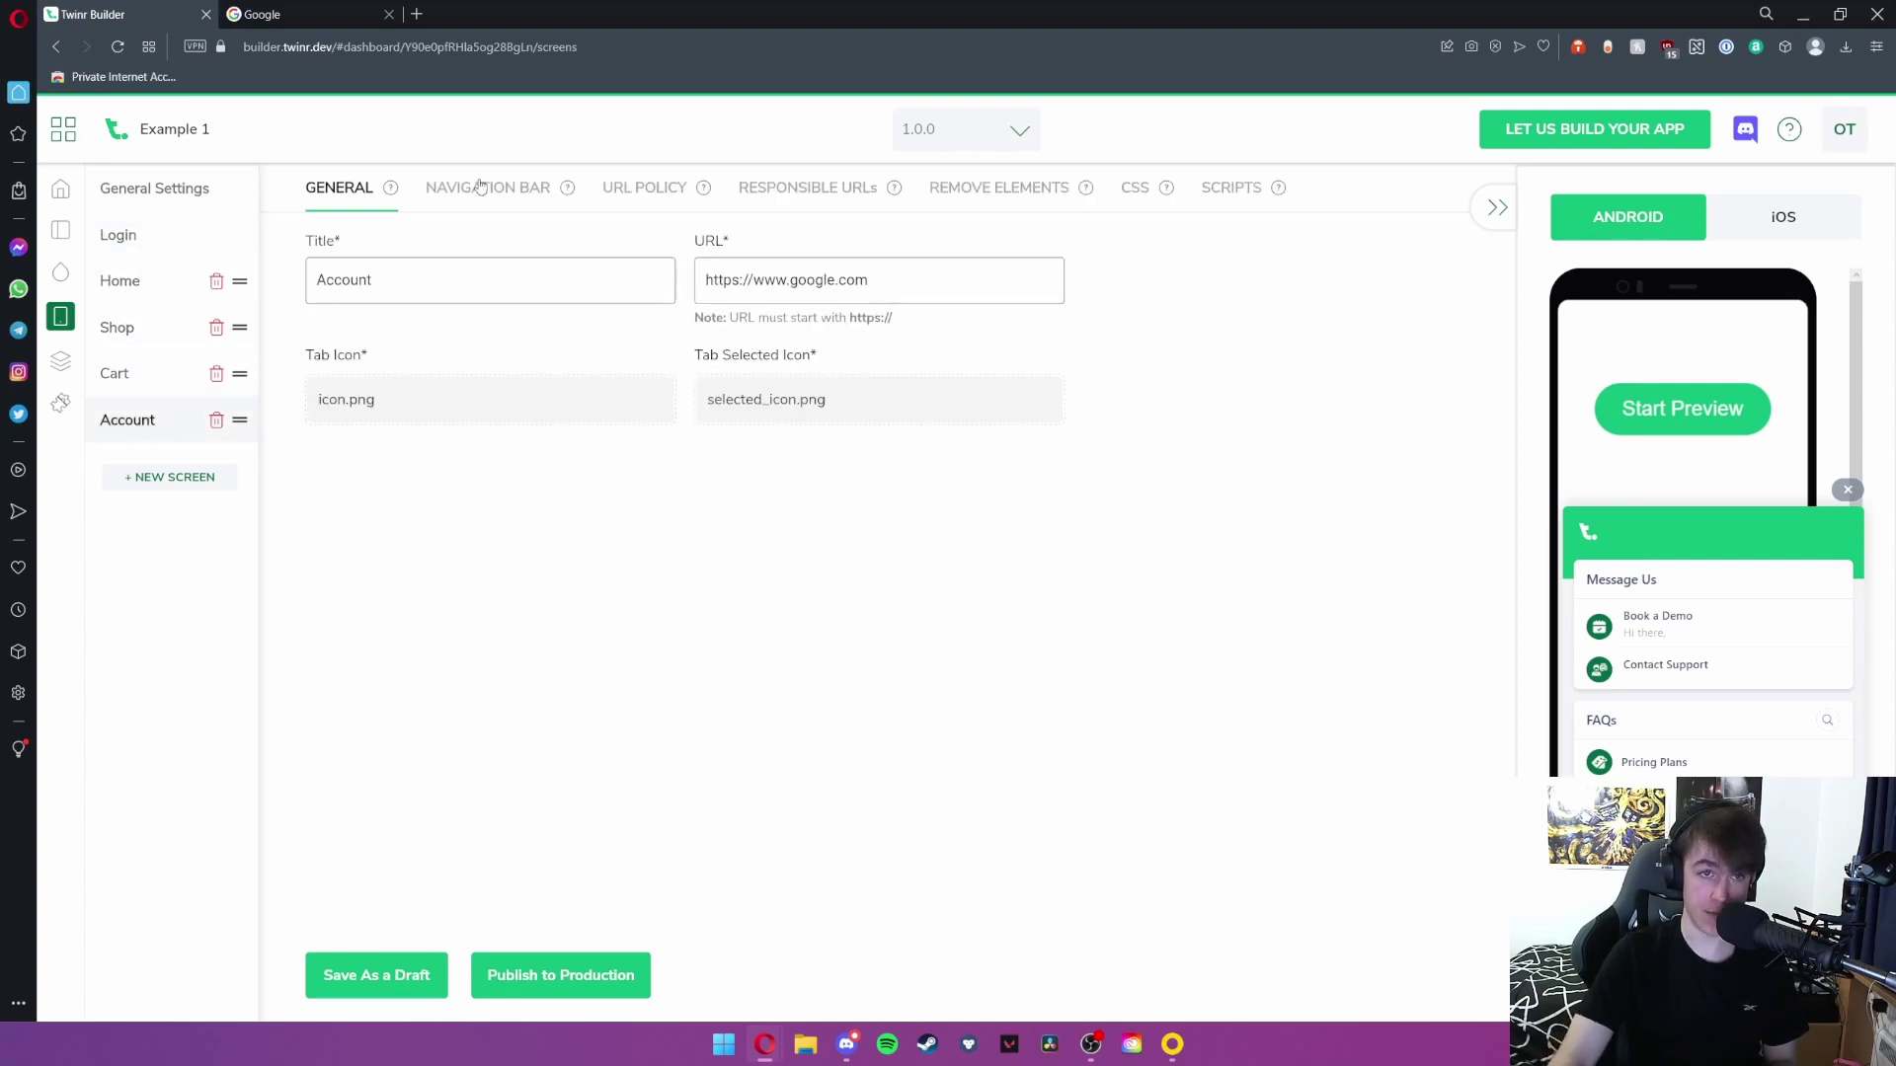
left_click(198, 189)
left_click(120, 296)
left_click(120, 321)
left_click(126, 375)
left_click(141, 420)
left_click(151, 189)
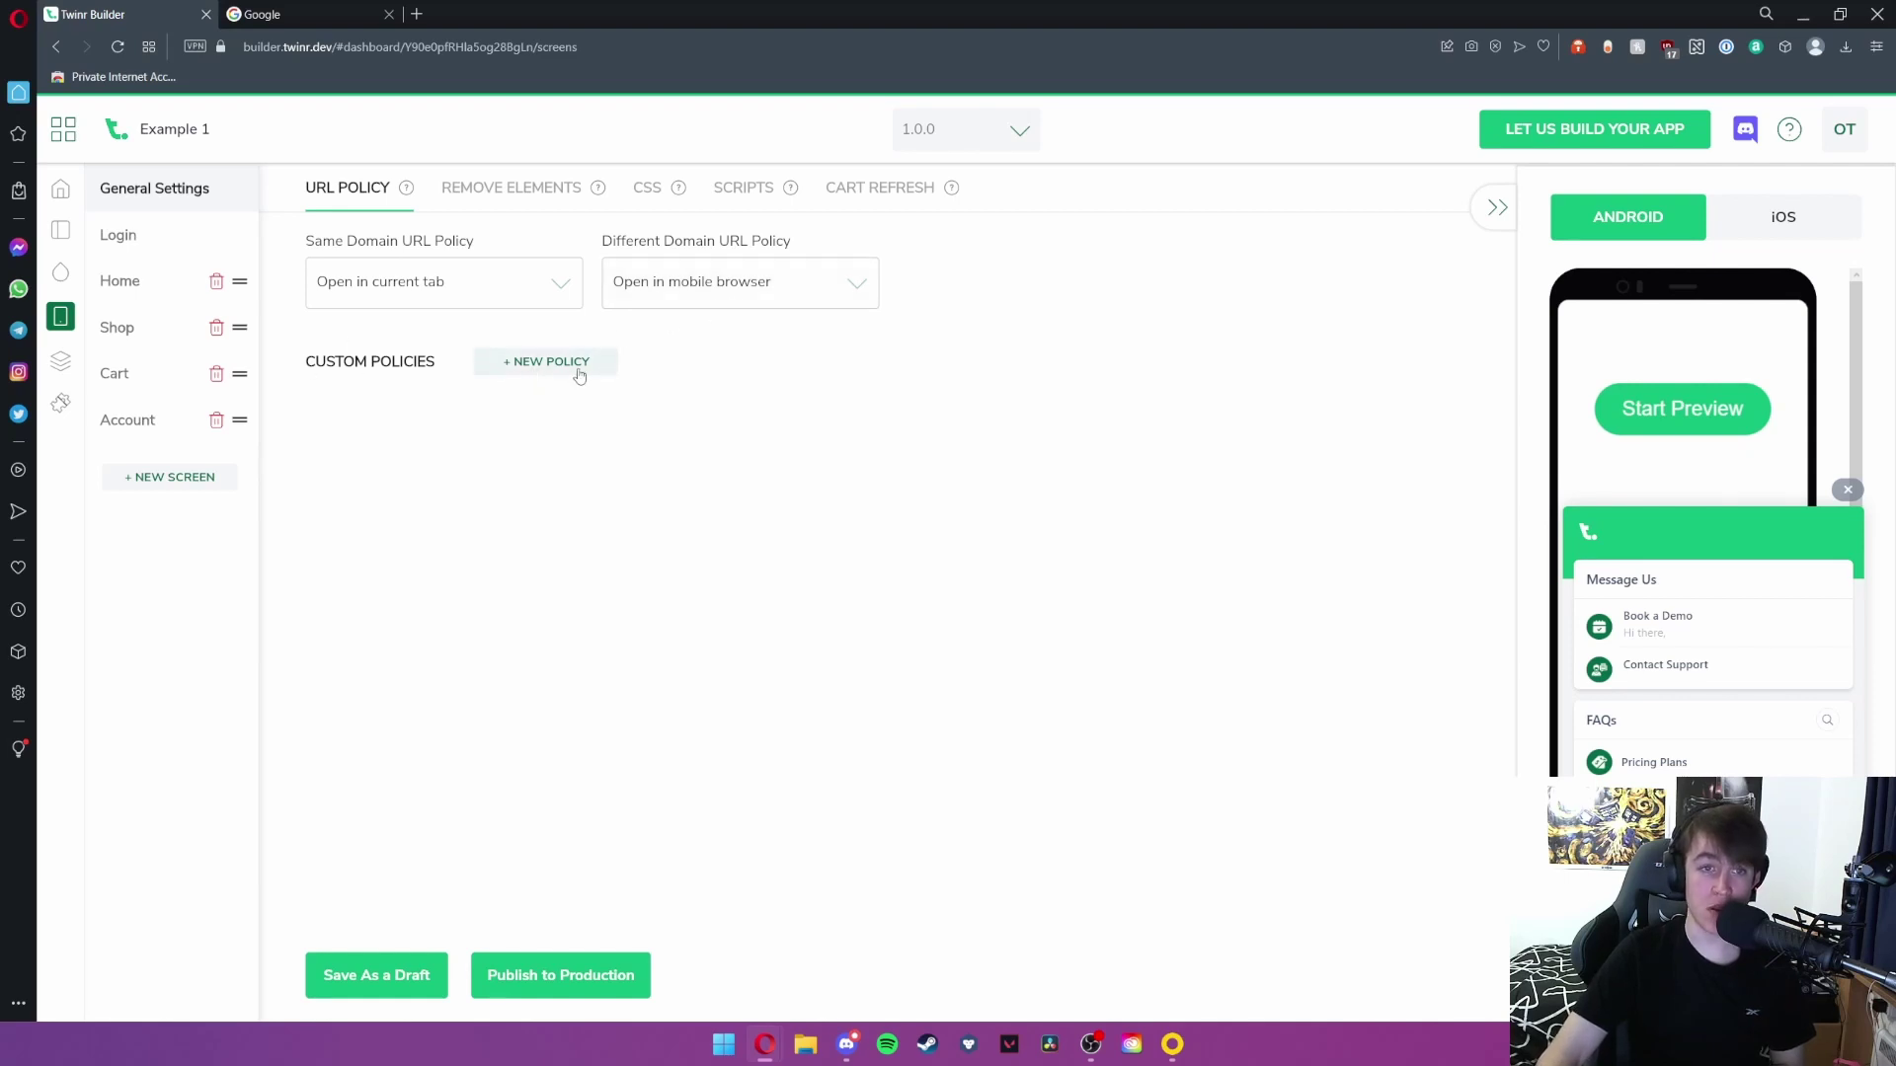
Review the Remove Elements options and the CSS injection identifier and properties fields
left_click(506, 202)
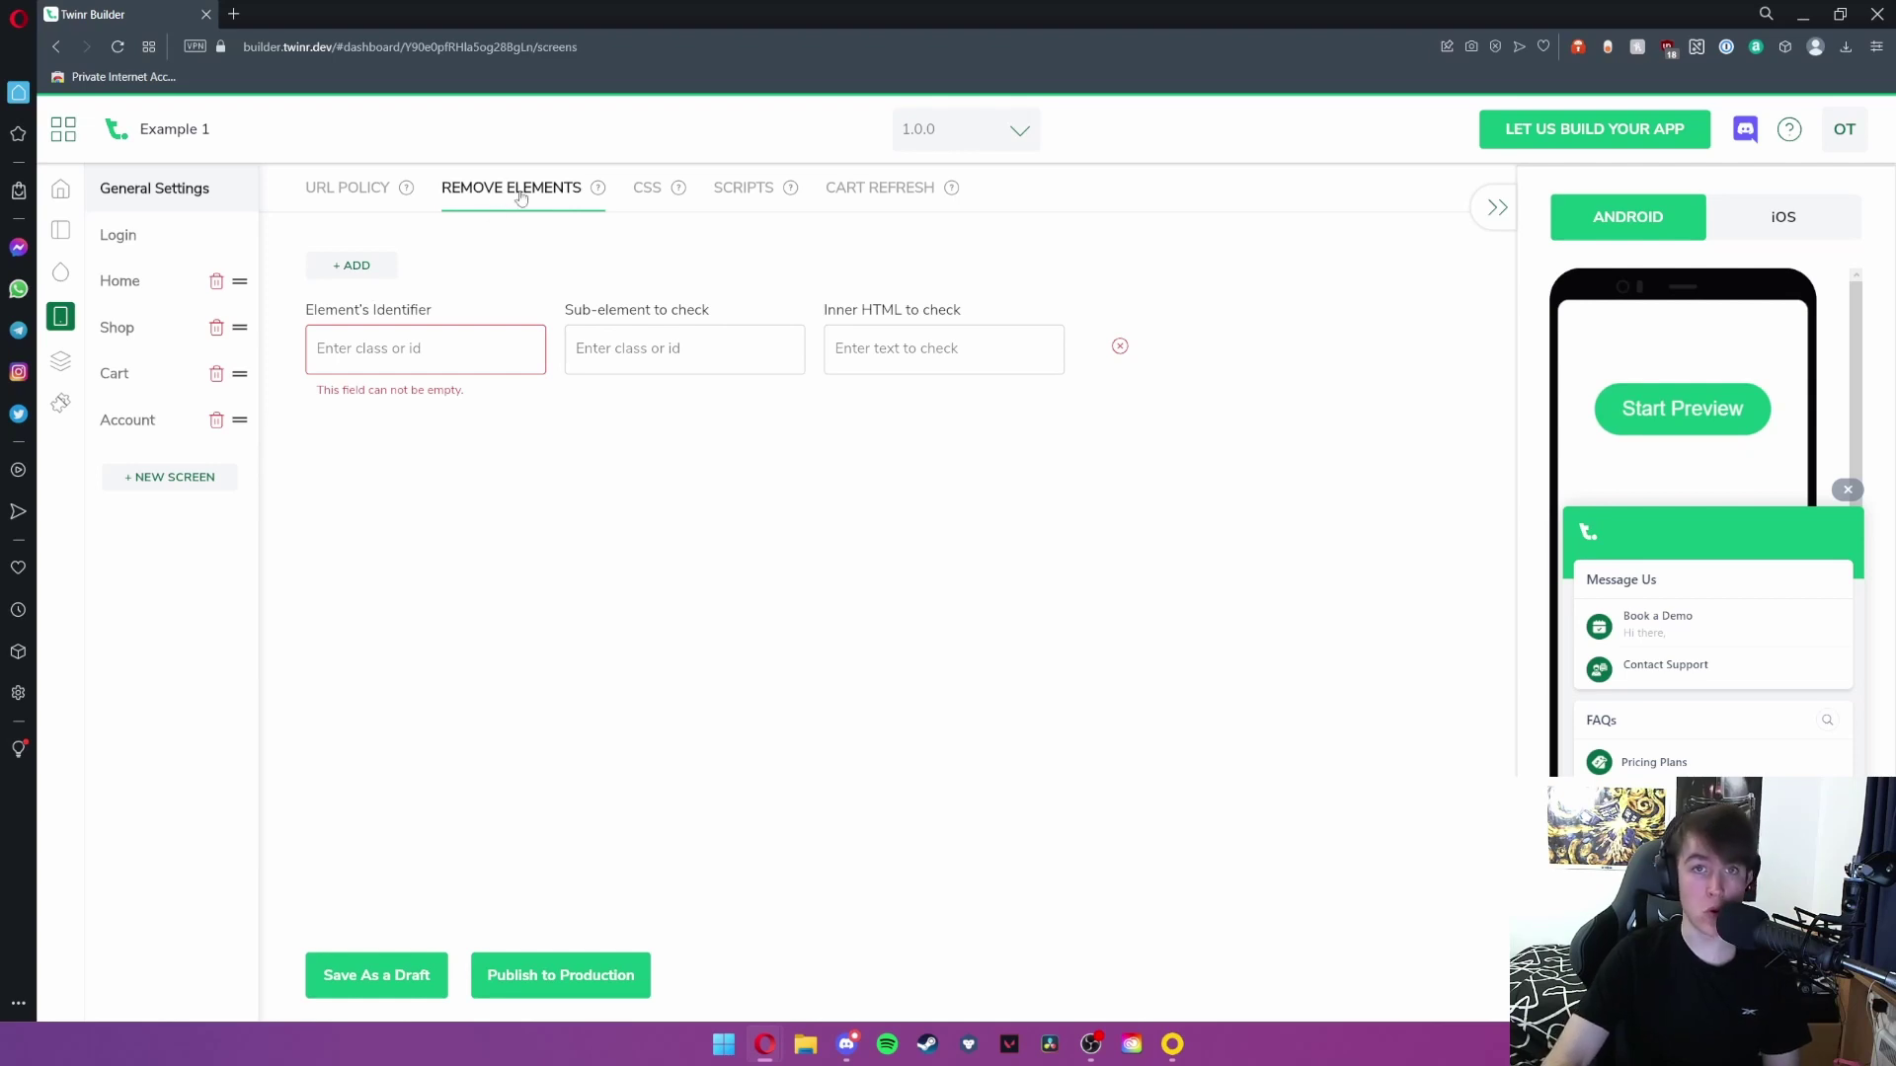
left_click(647, 190)
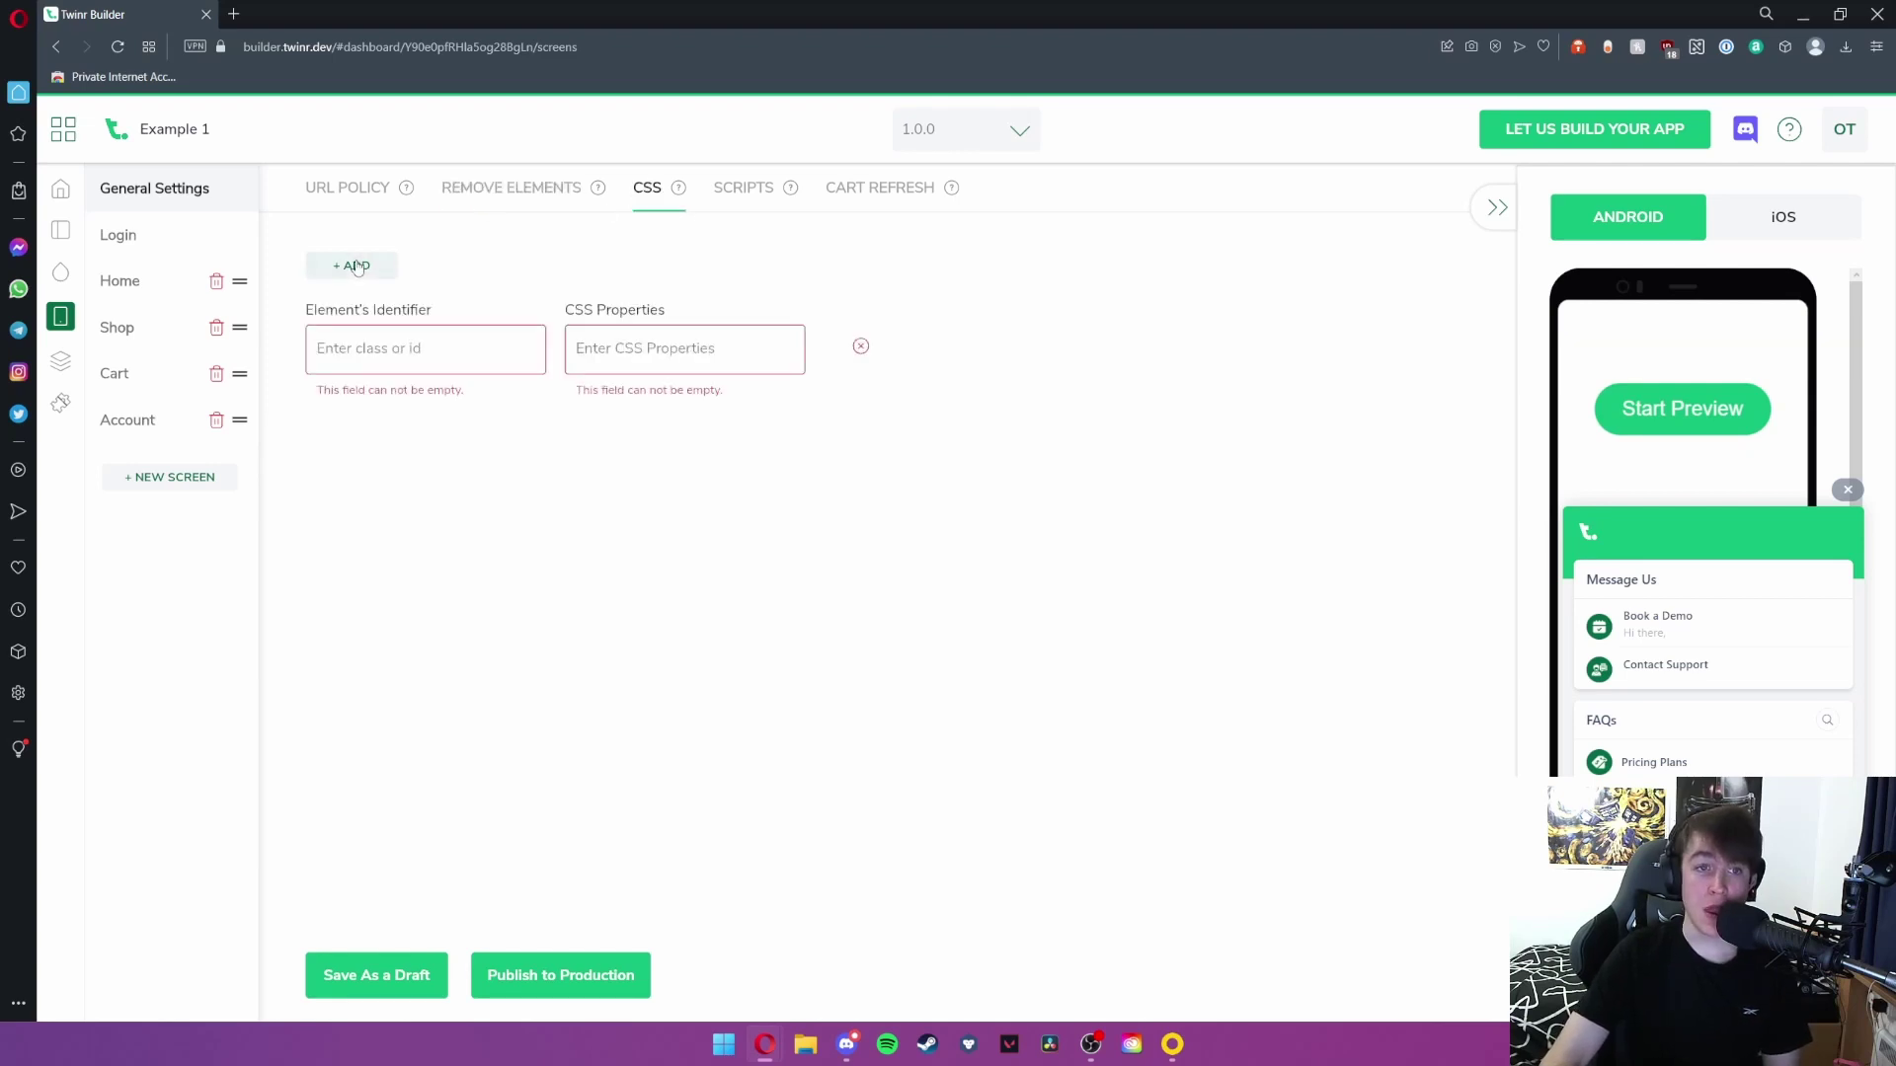
left_click(628, 348)
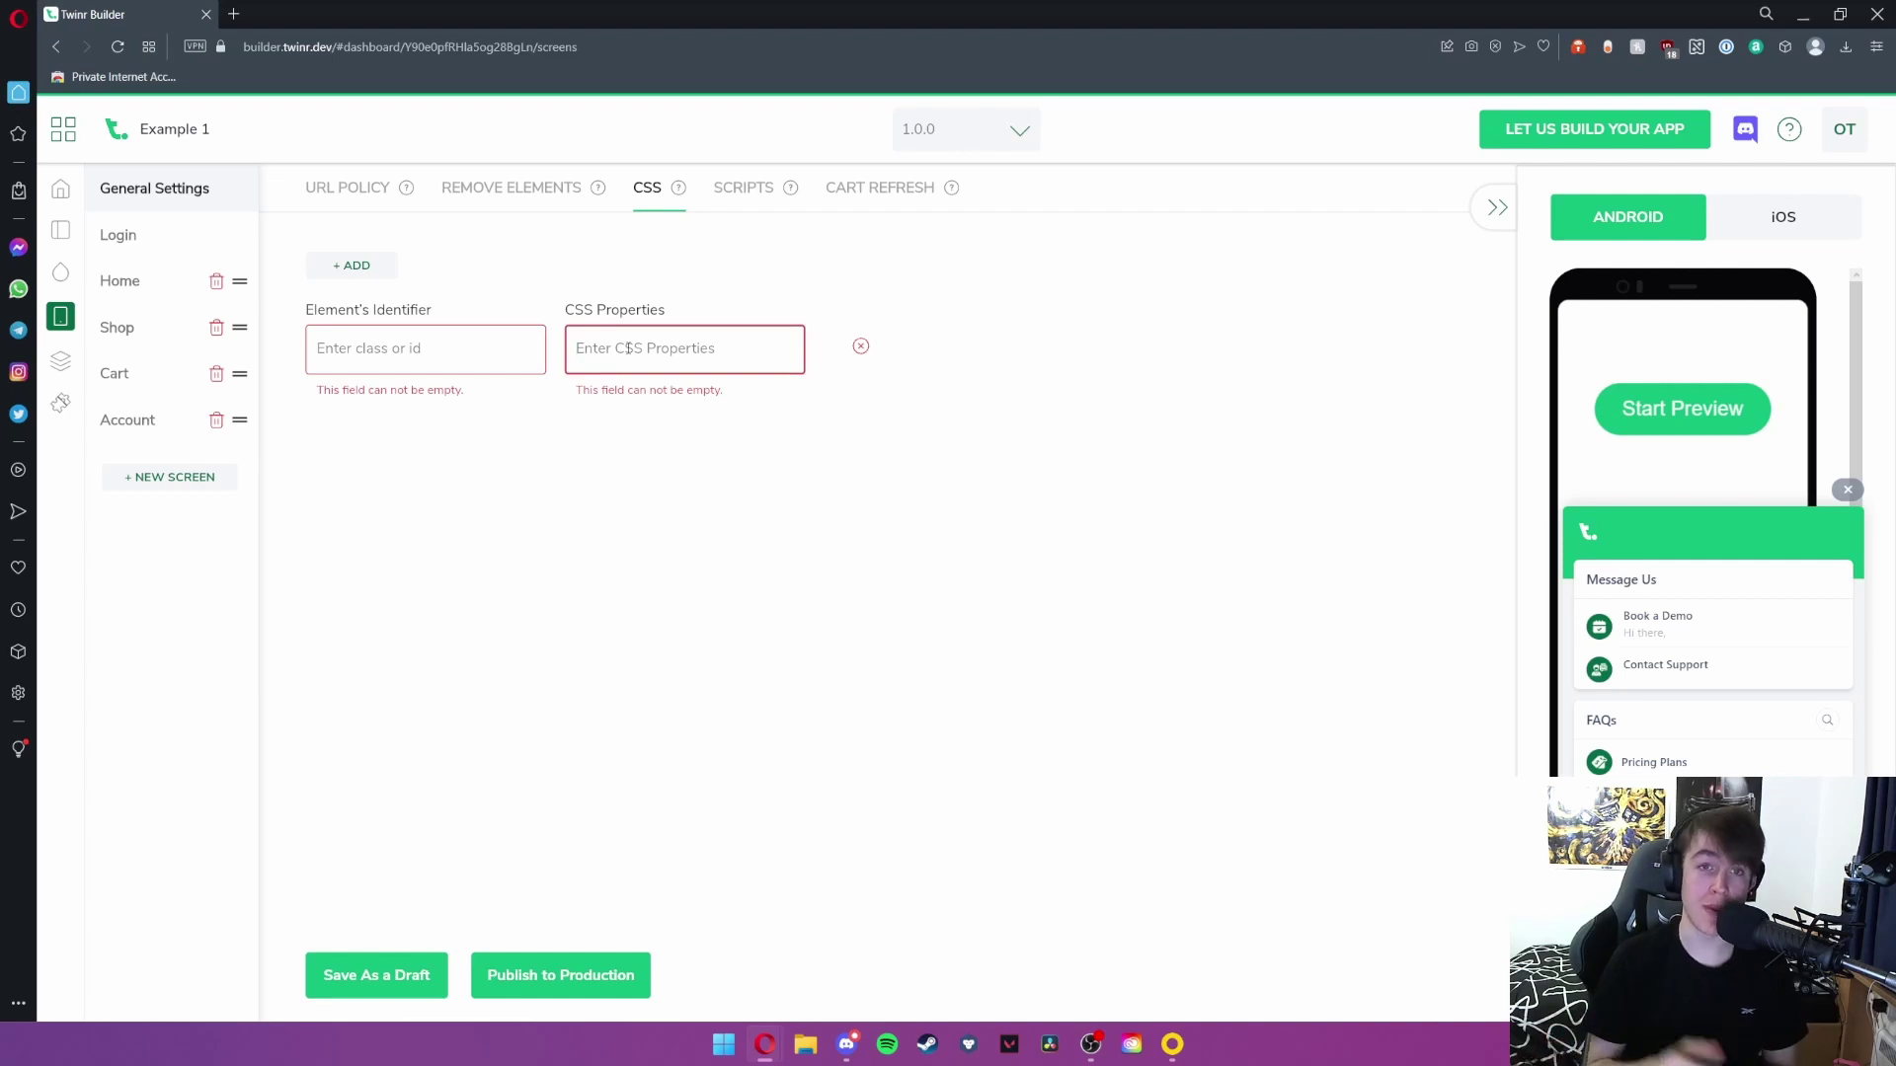
left_click(388, 345)
left_click(337, 315)
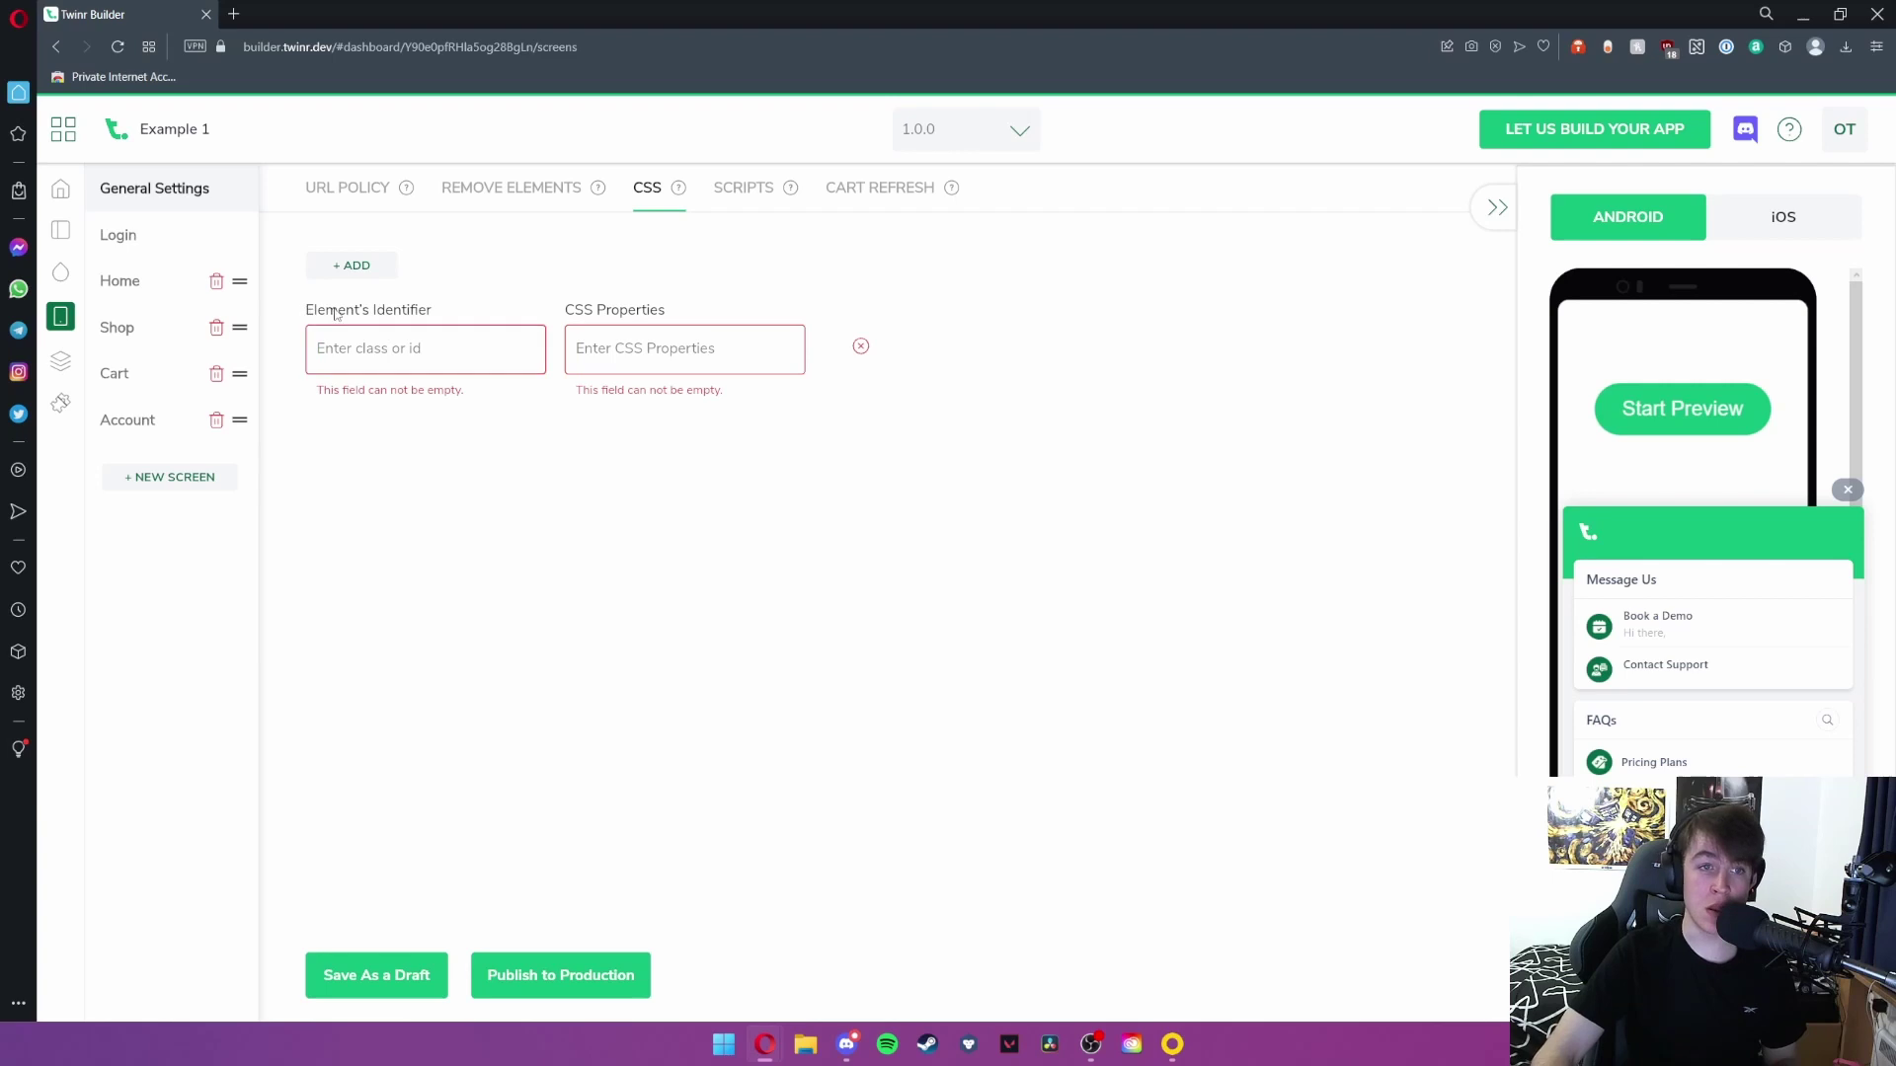
left_click(679, 347)
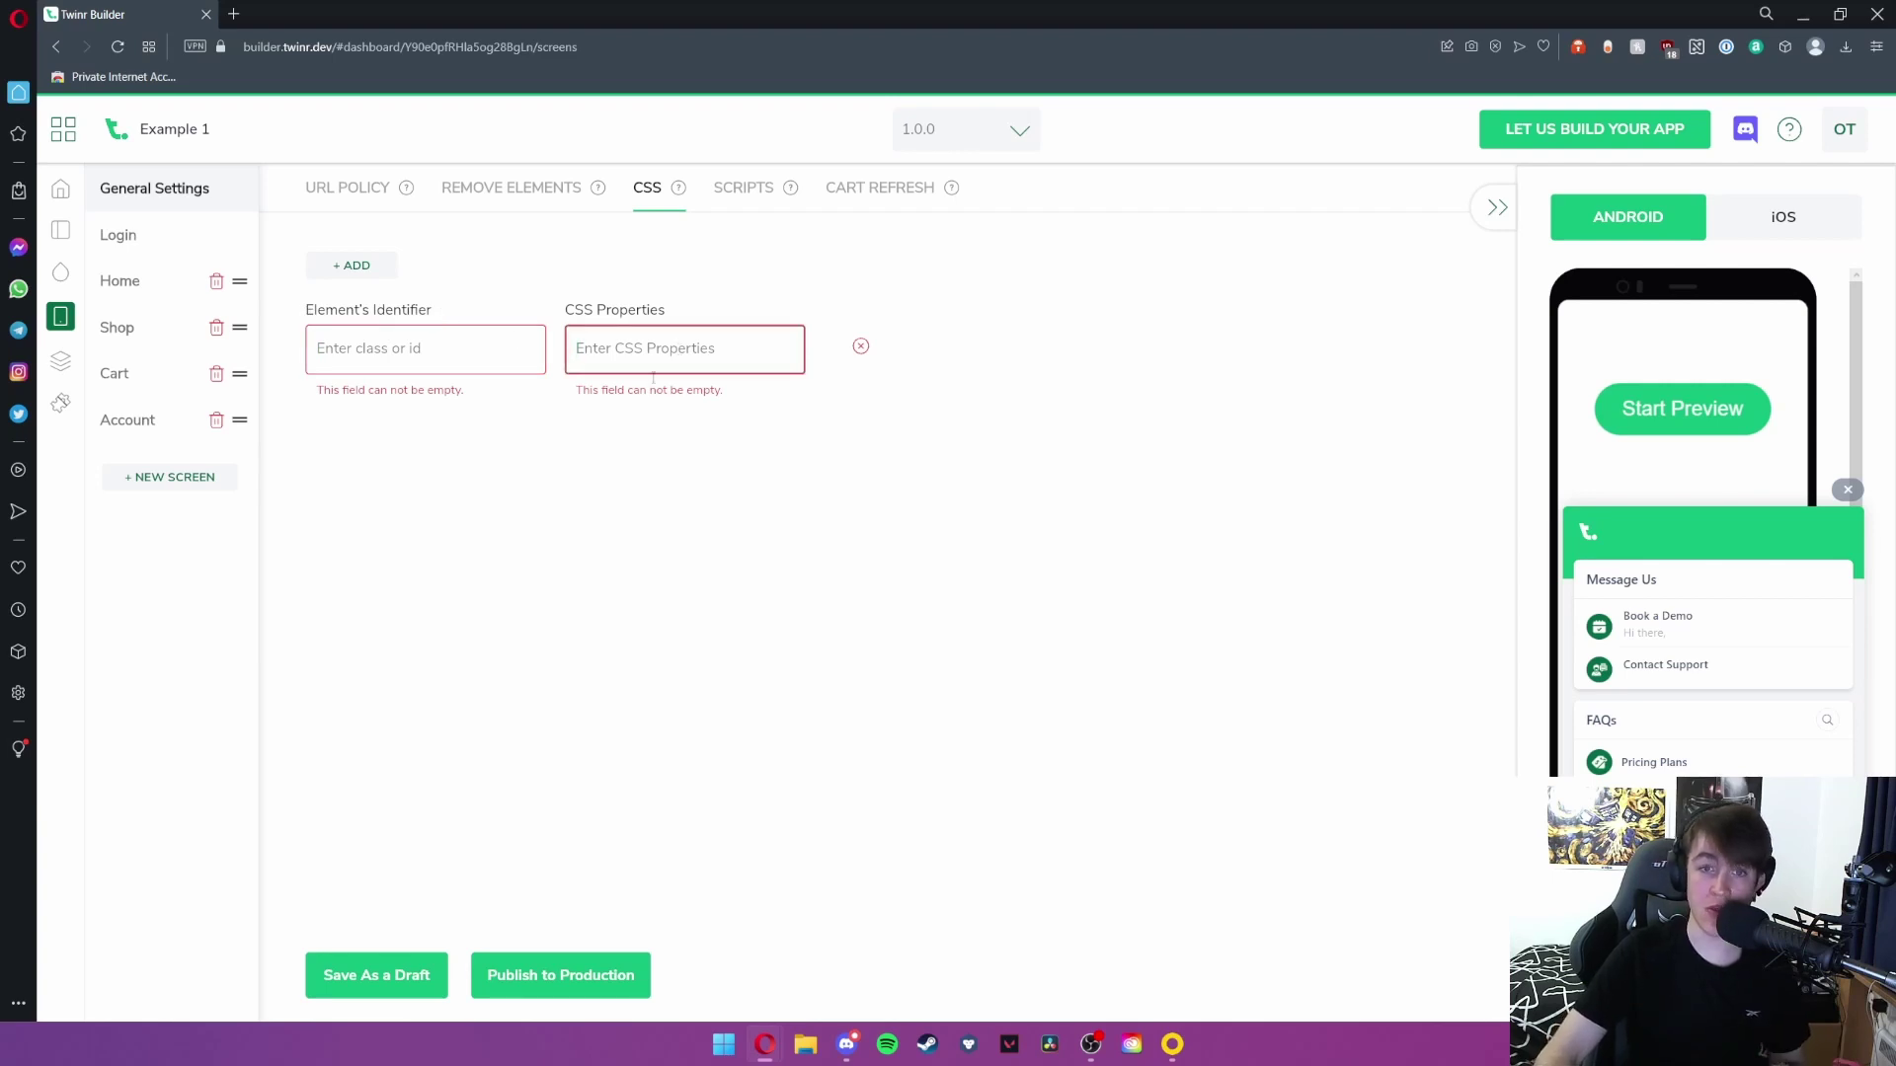
Add an empty script with Continuous injection, check Cart Refresh, then view the Login screen
left_click(746, 188)
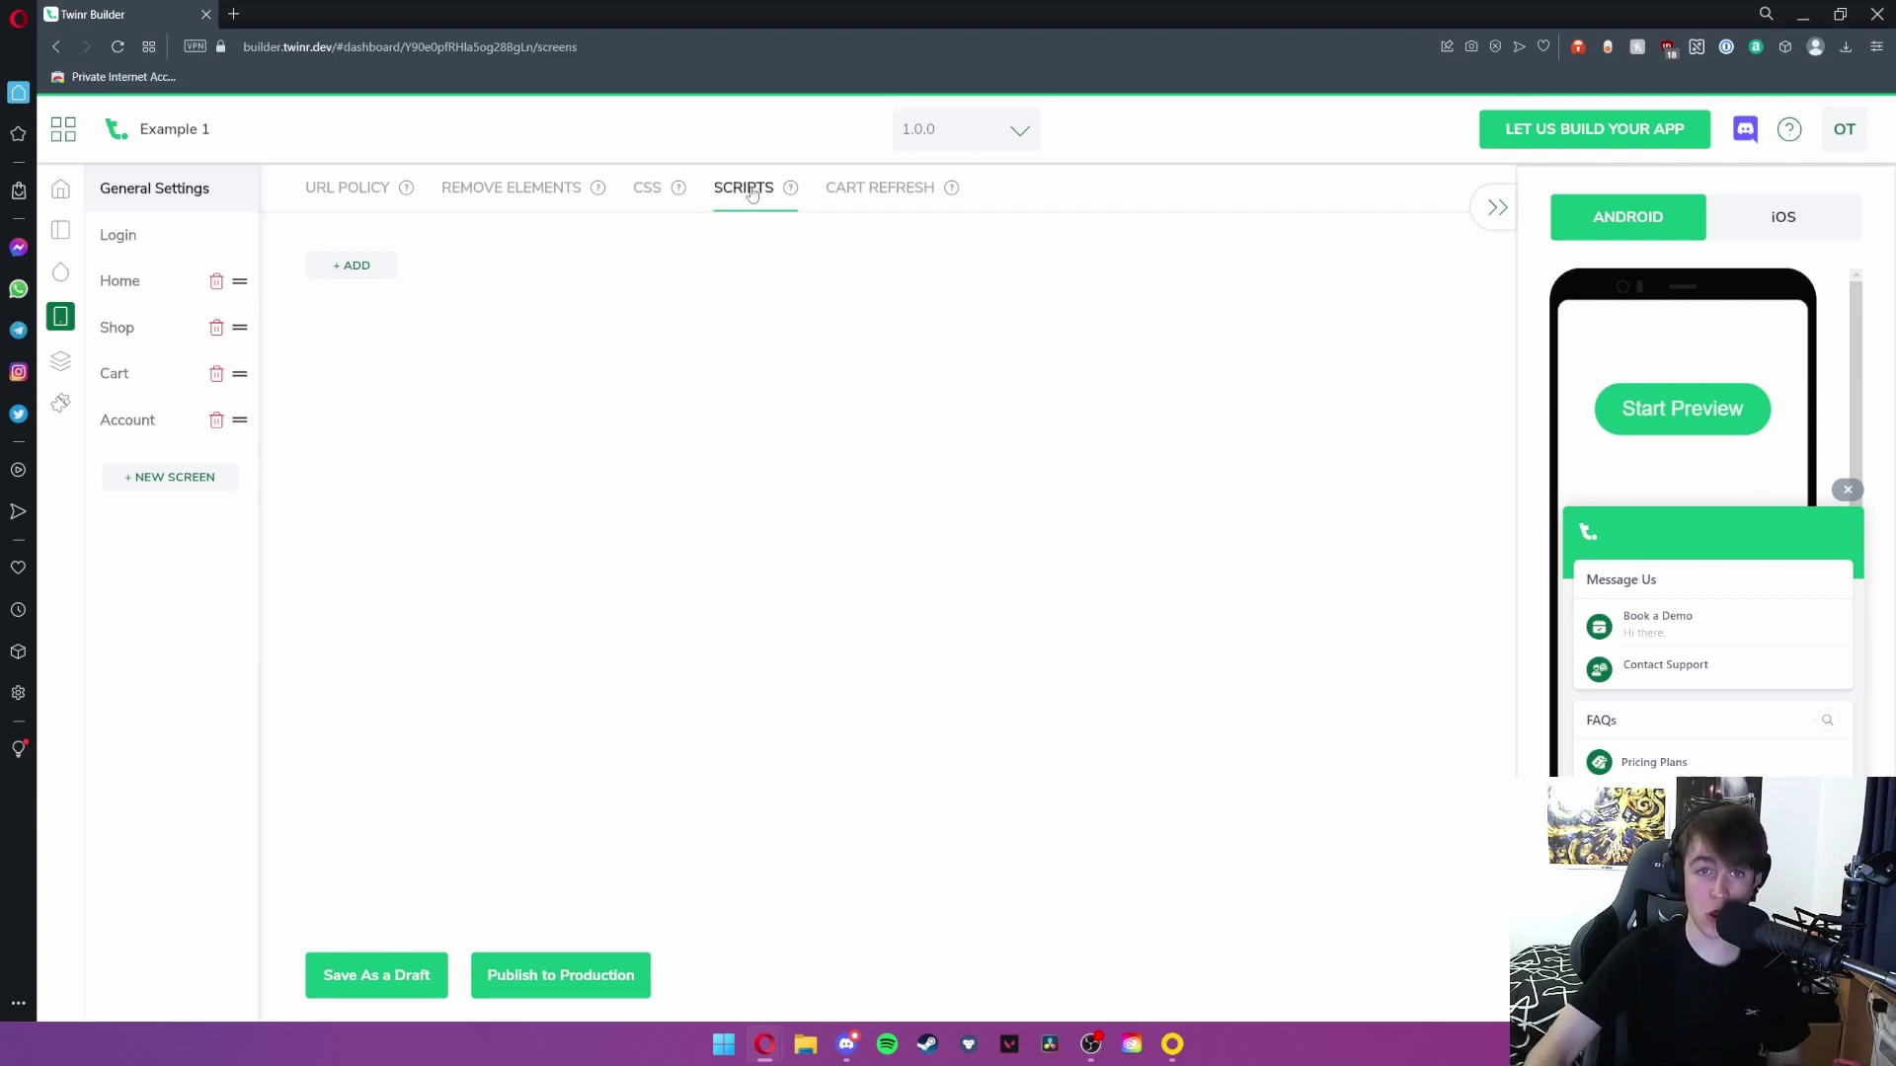
left_click(357, 275)
left_click(373, 353)
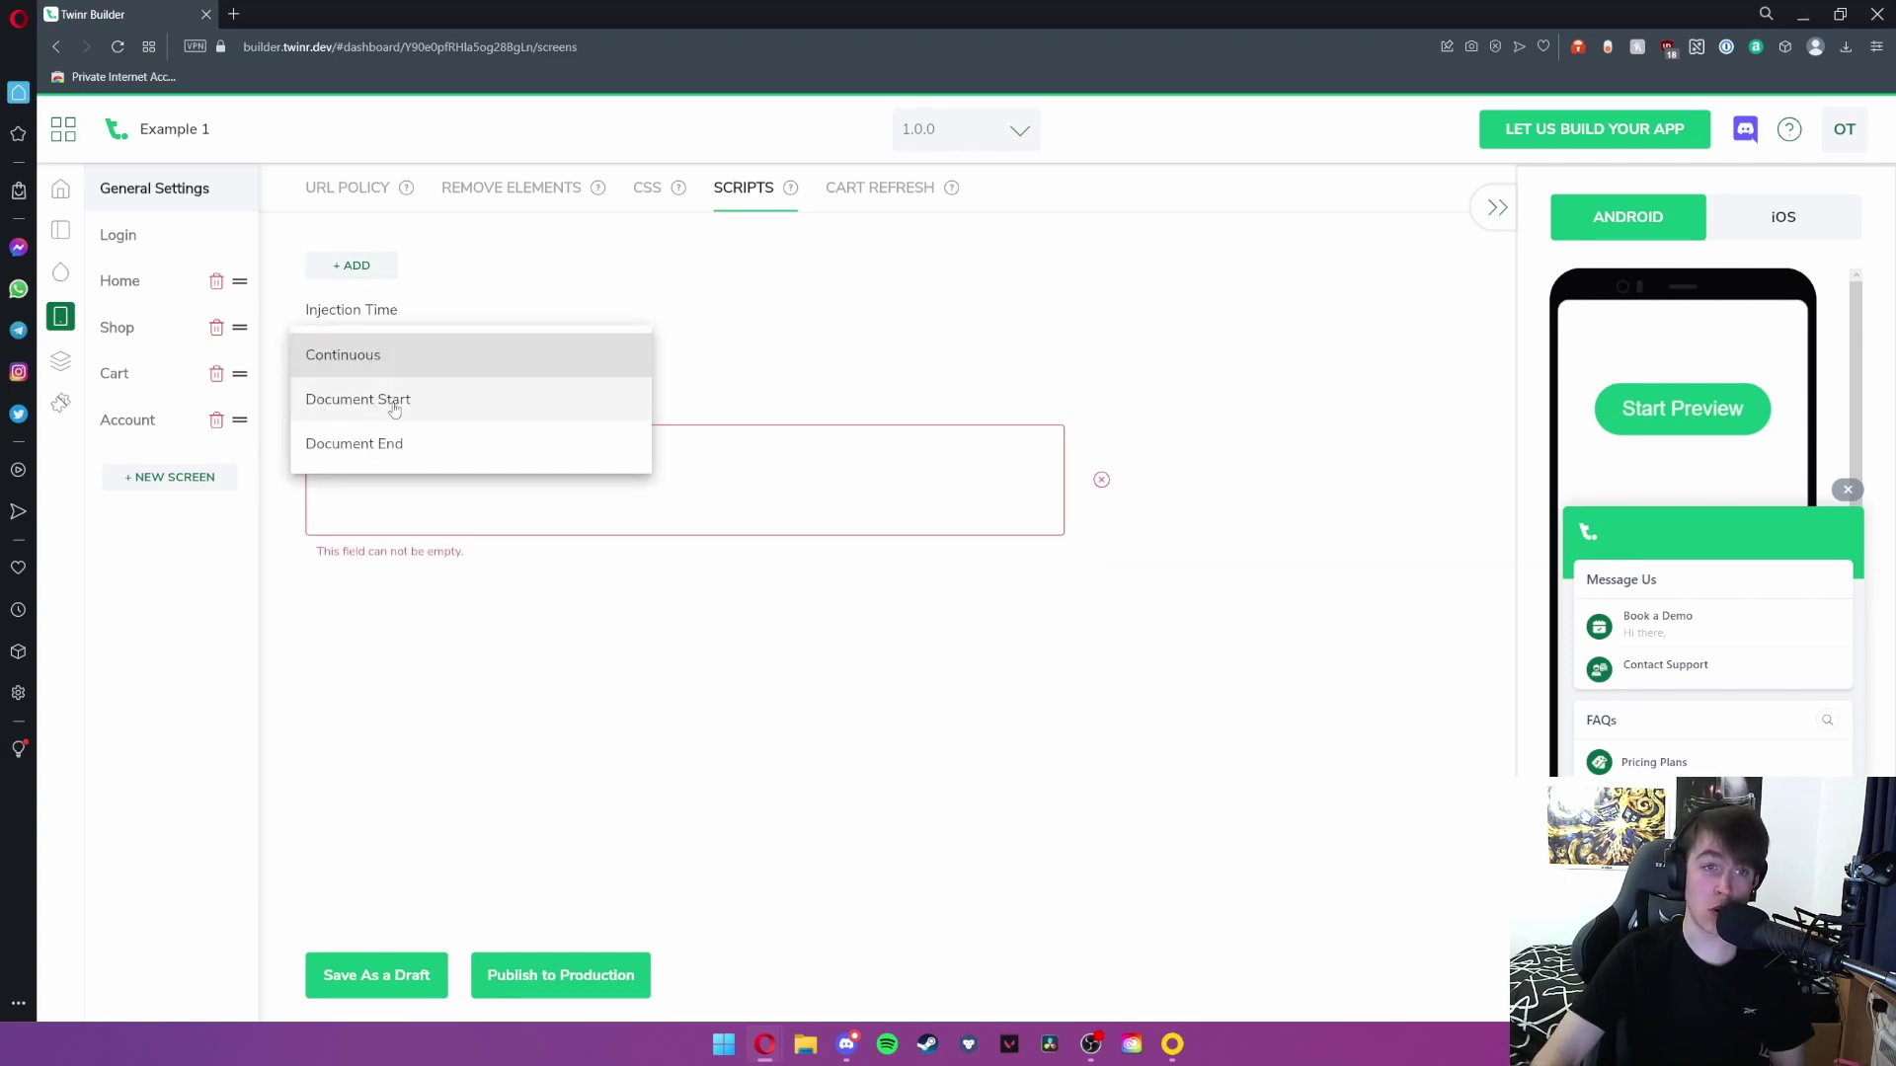
left_click(325, 439)
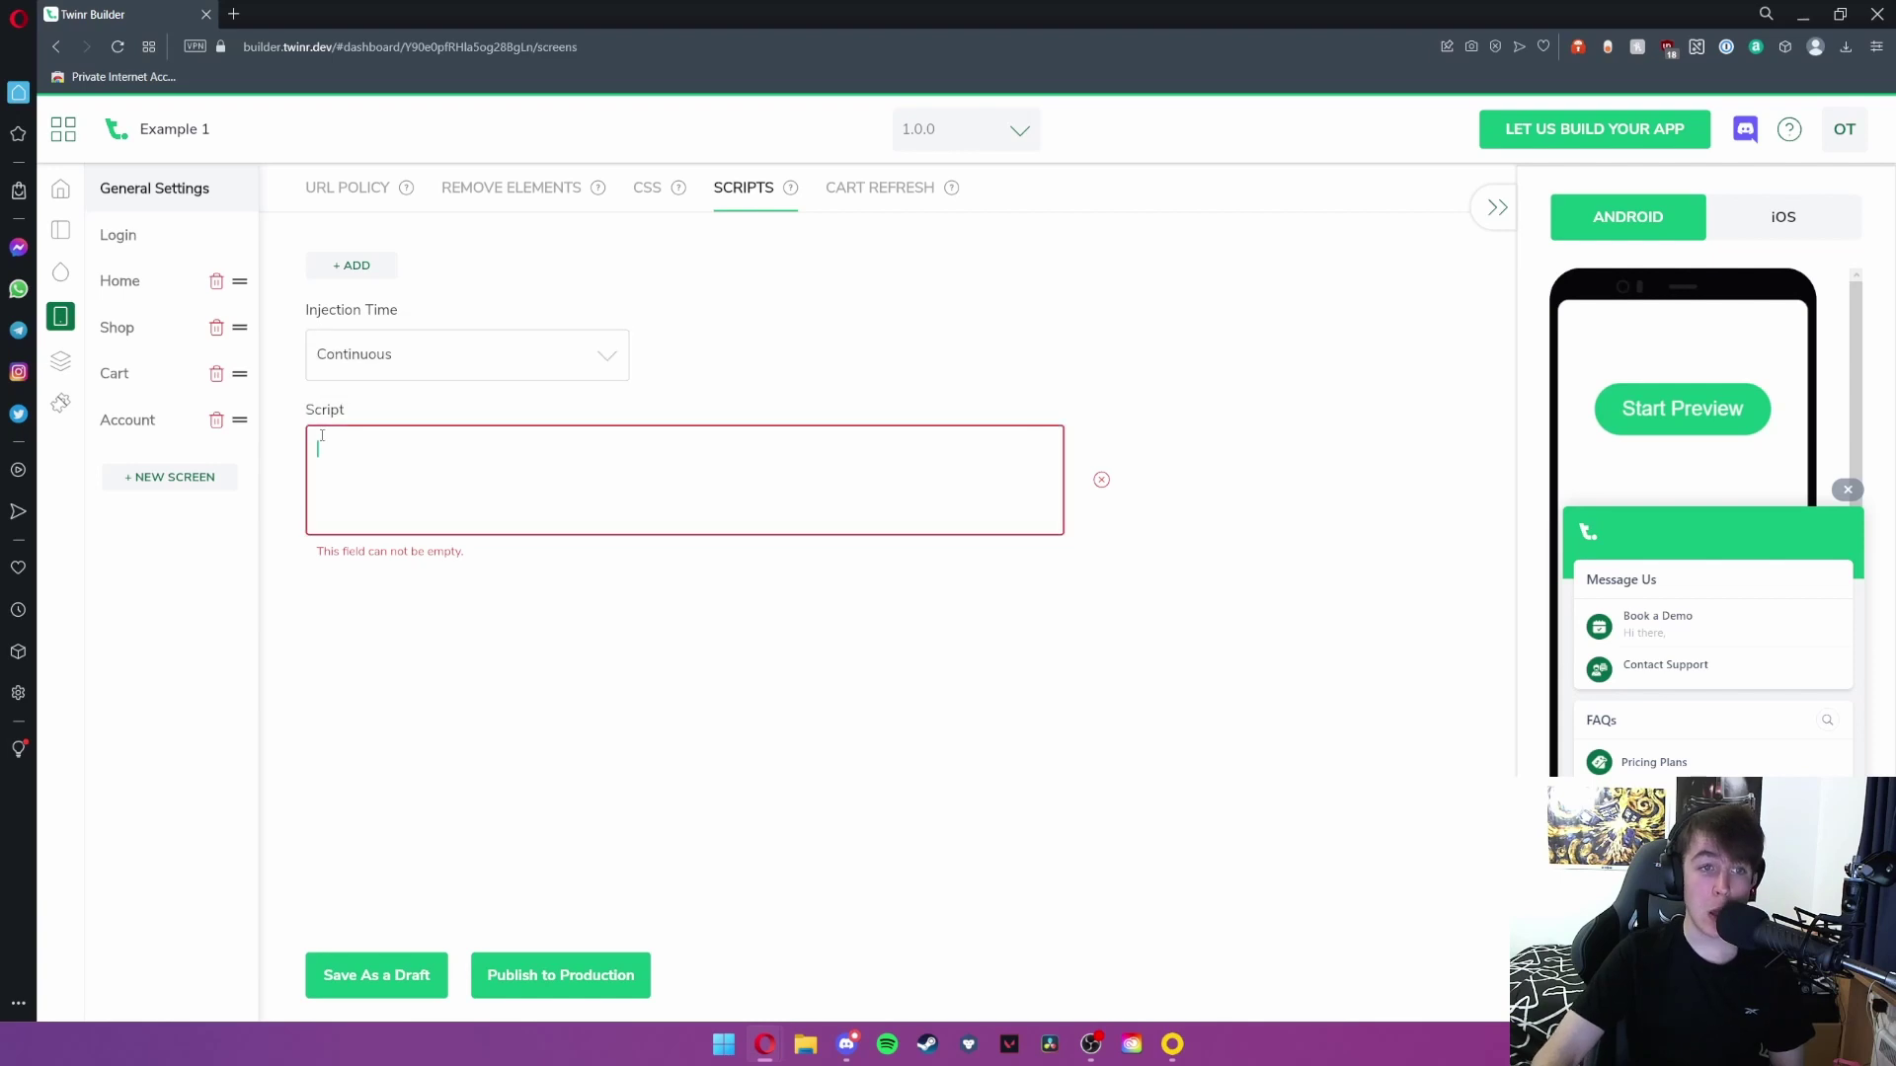
left_click(857, 198)
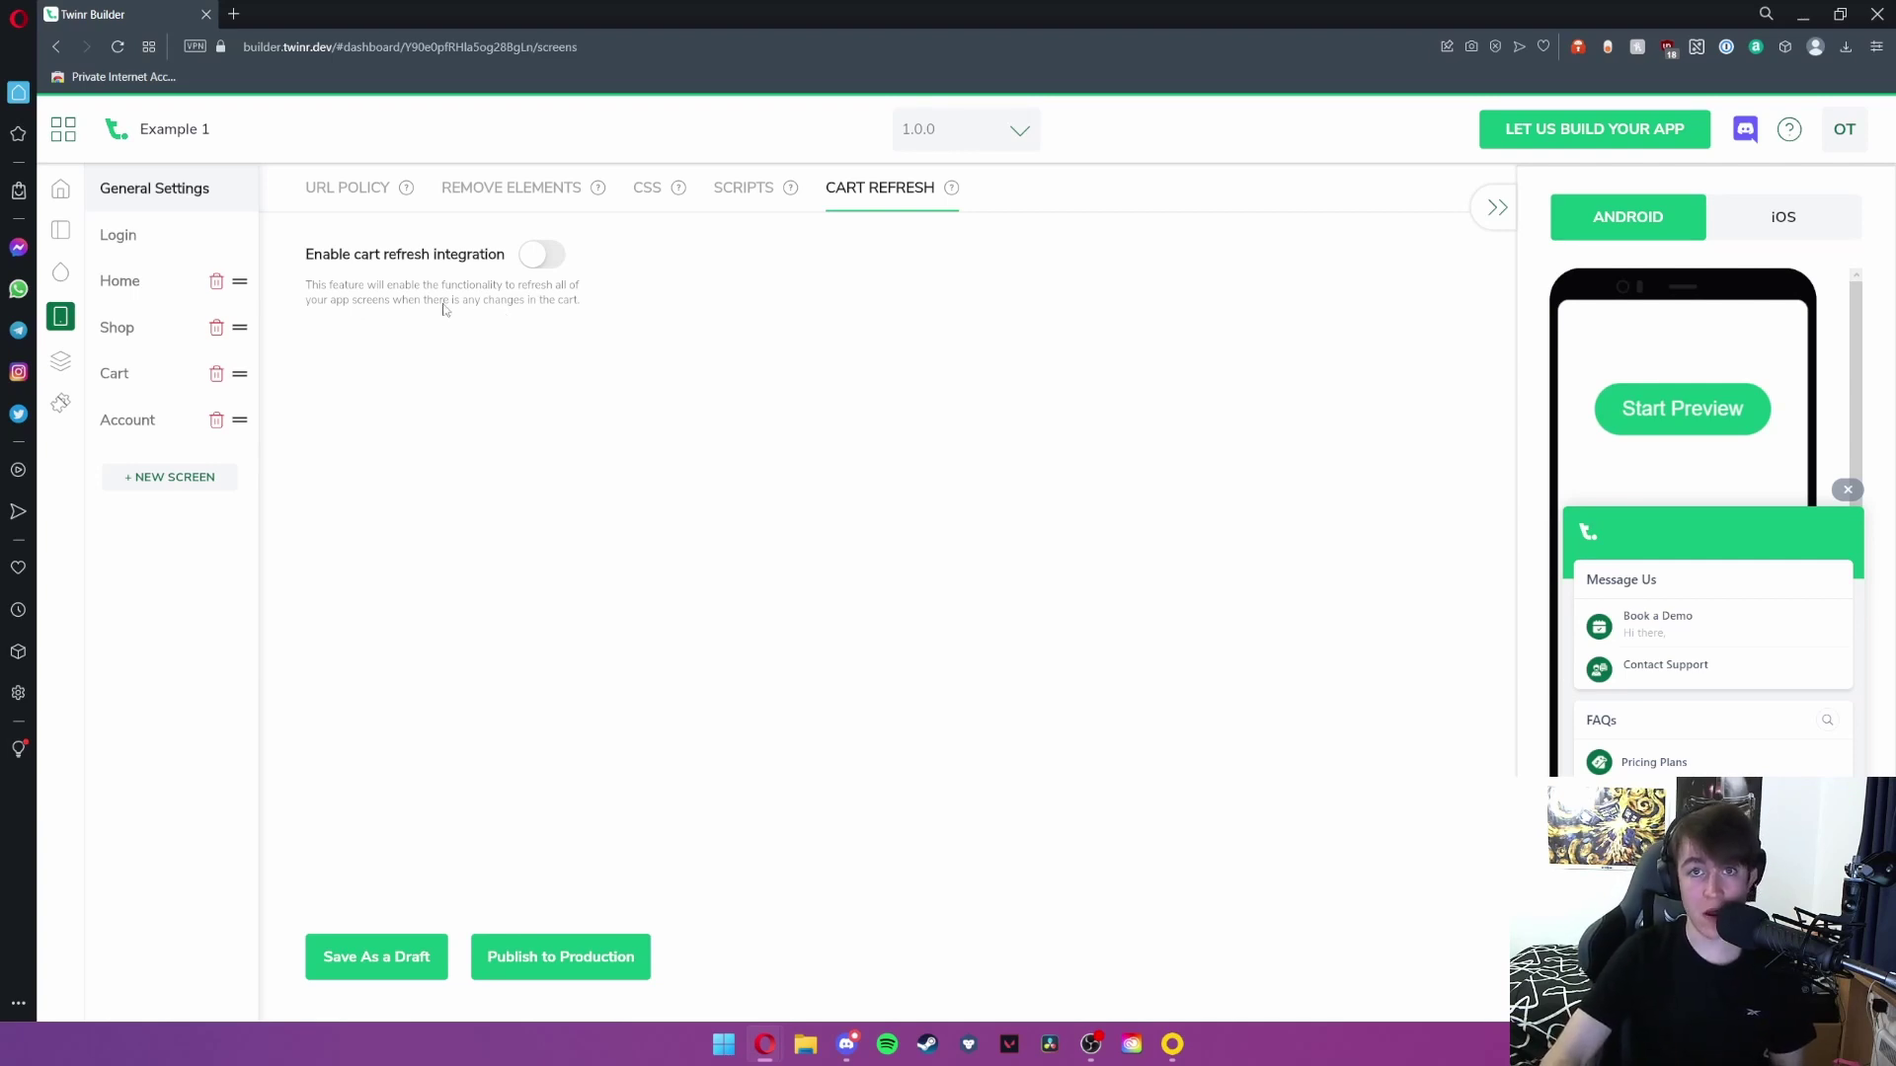
left_click(118, 235)
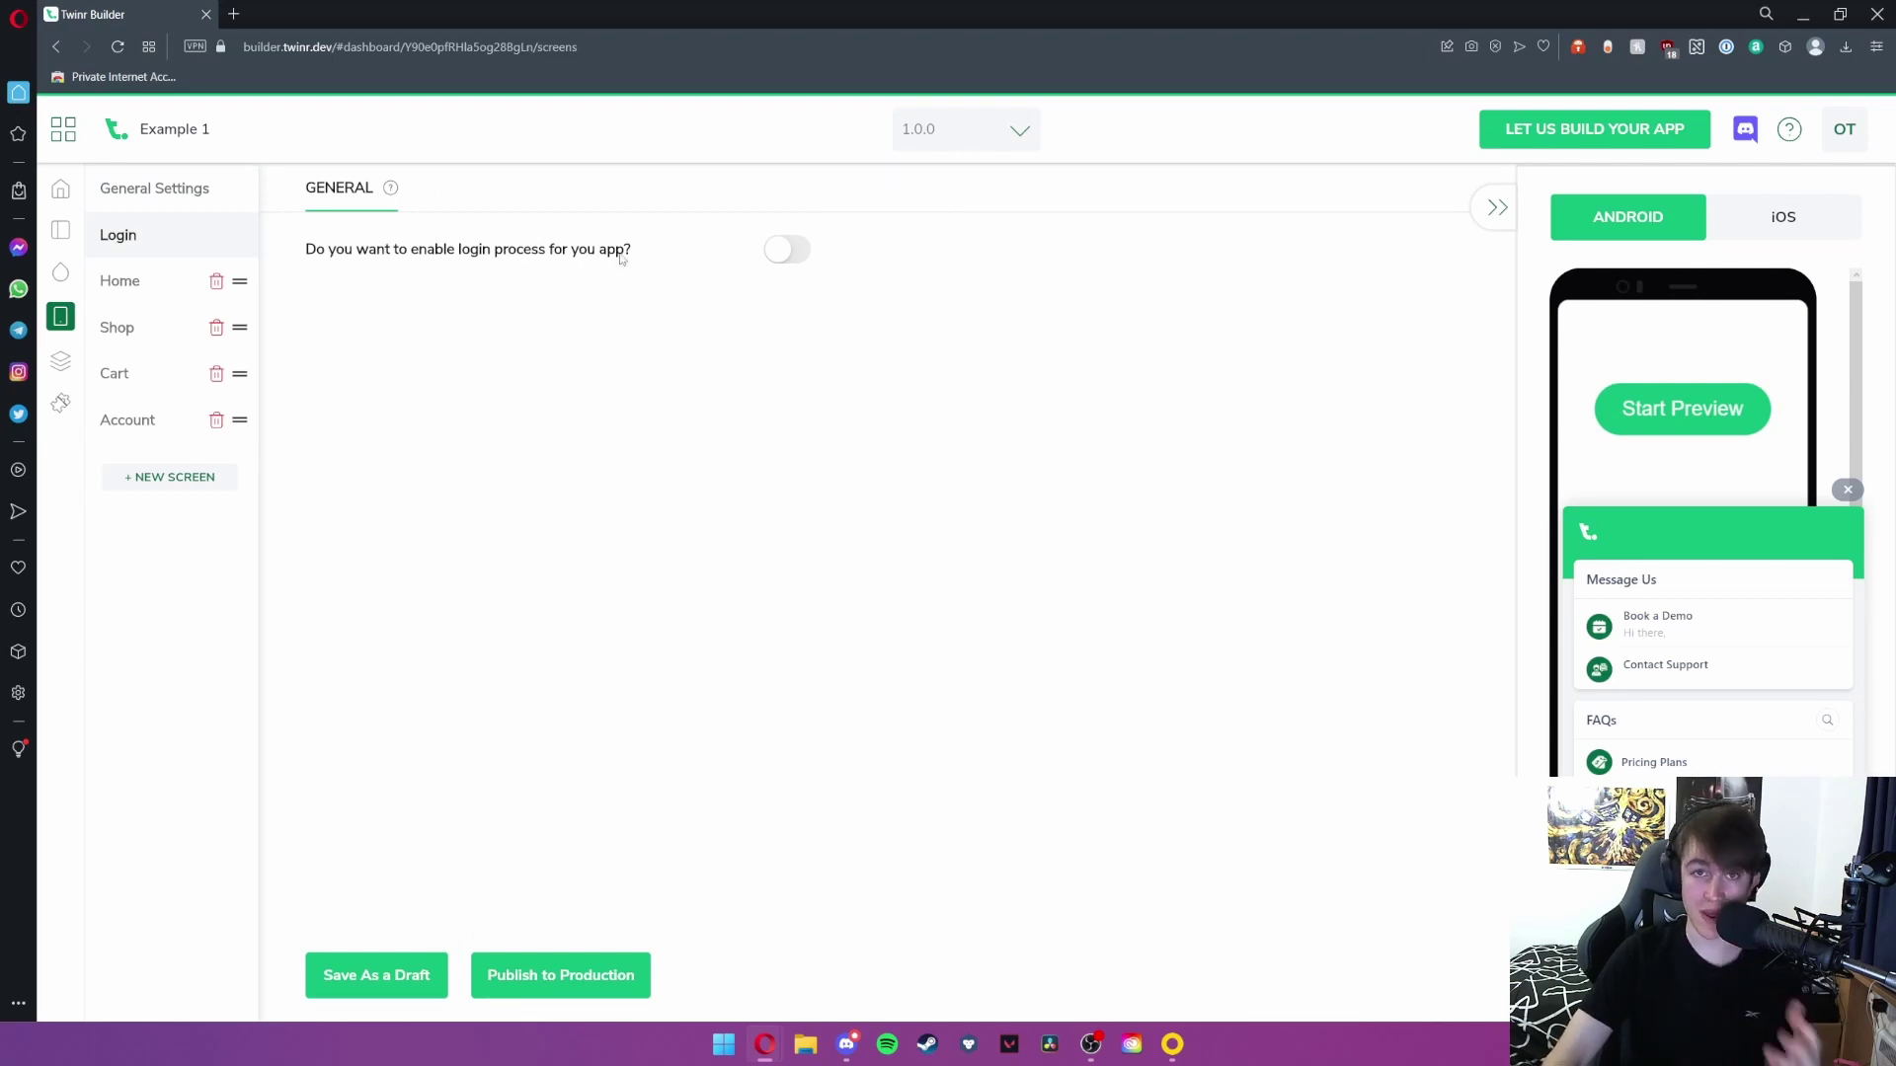
Open the Home screen, inspect its Title and URL fields, and show its Navigation Bar settings
left_click(127, 282)
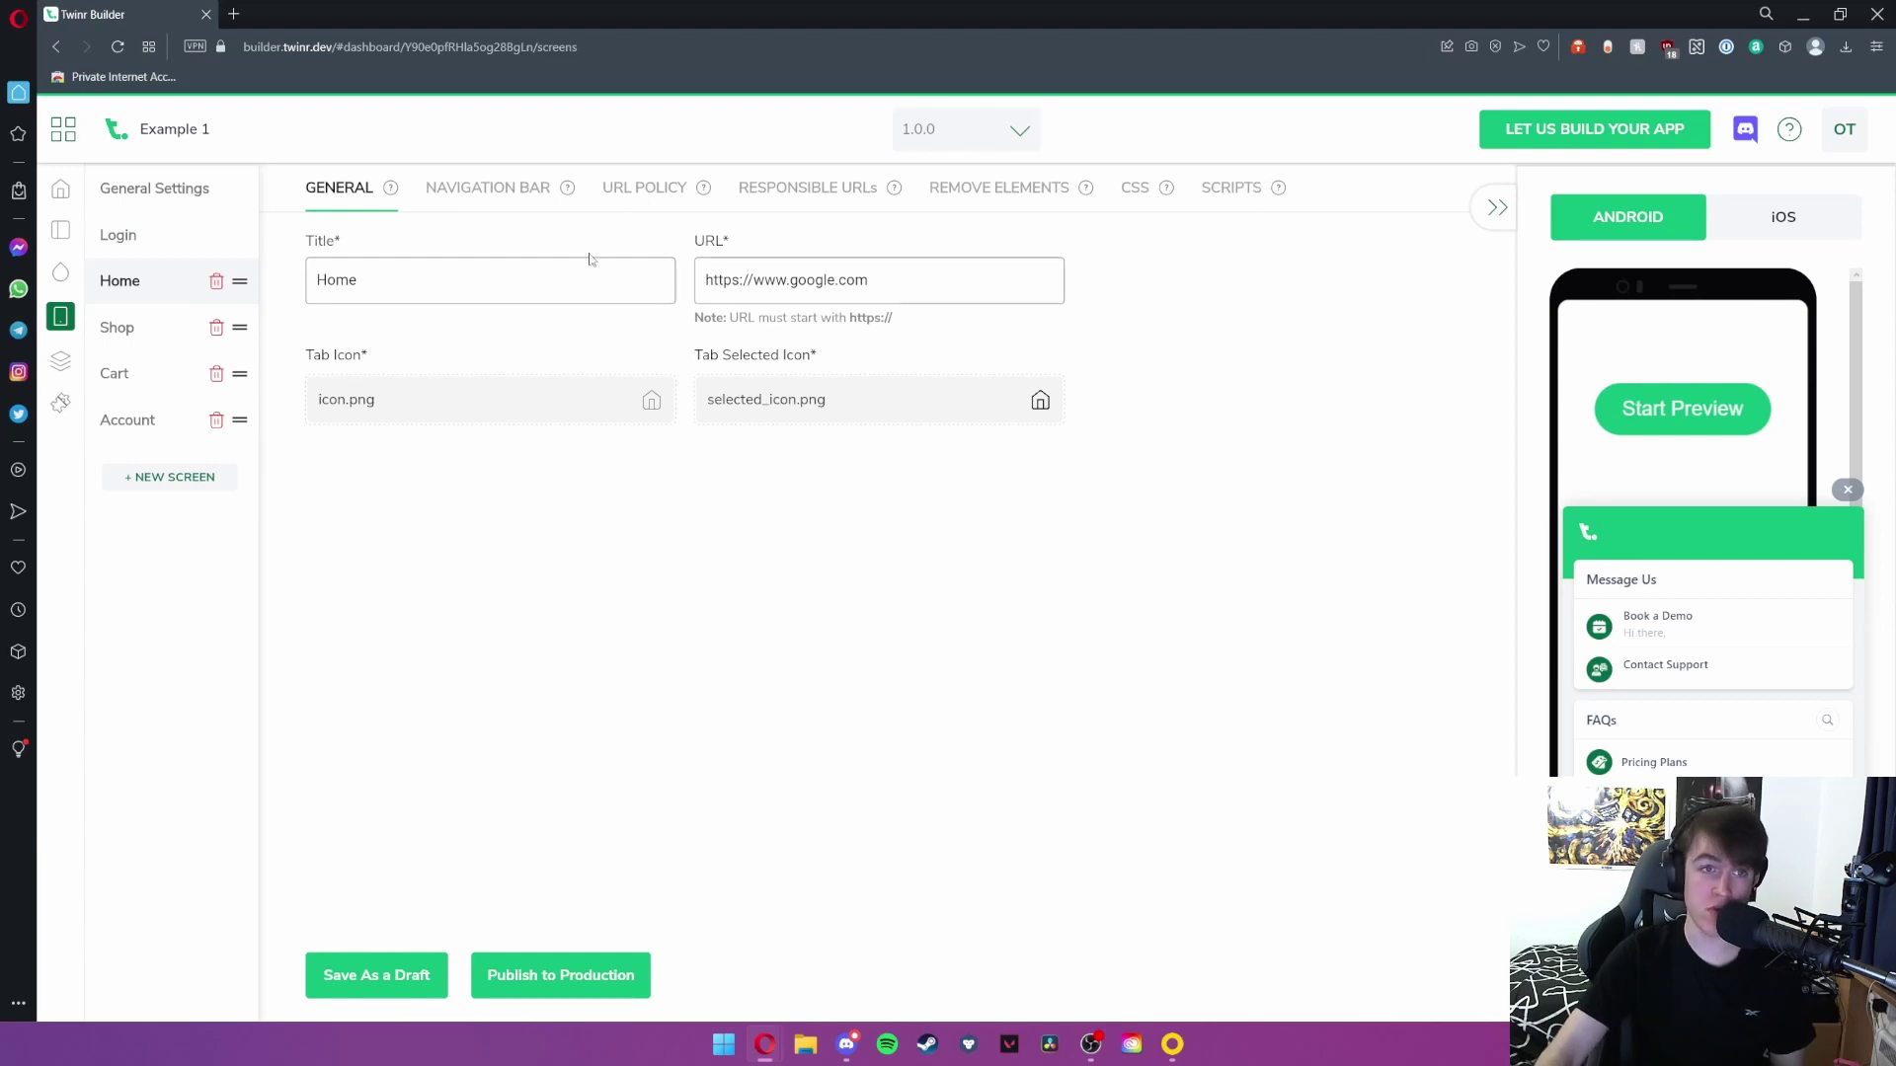
left_click_drag(383, 280, 317, 281)
left_click(563, 275)
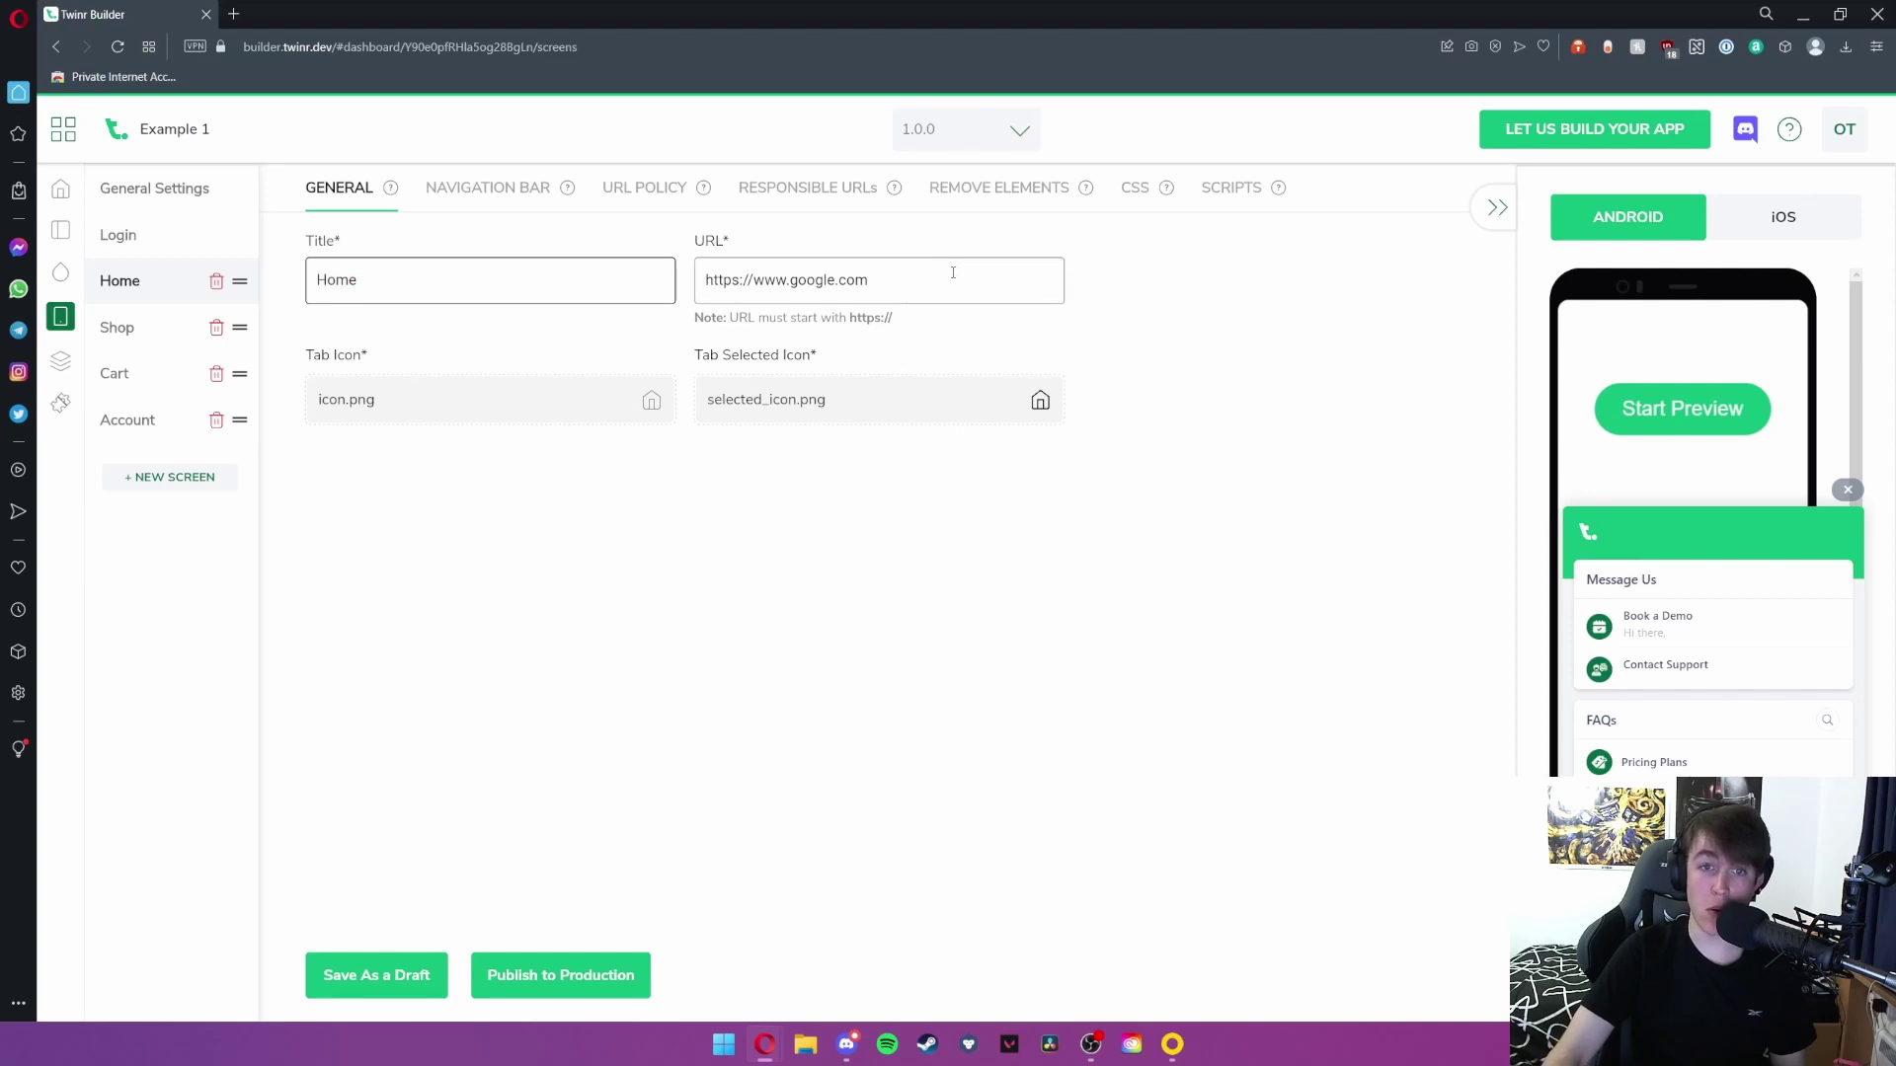
left_click(953, 272)
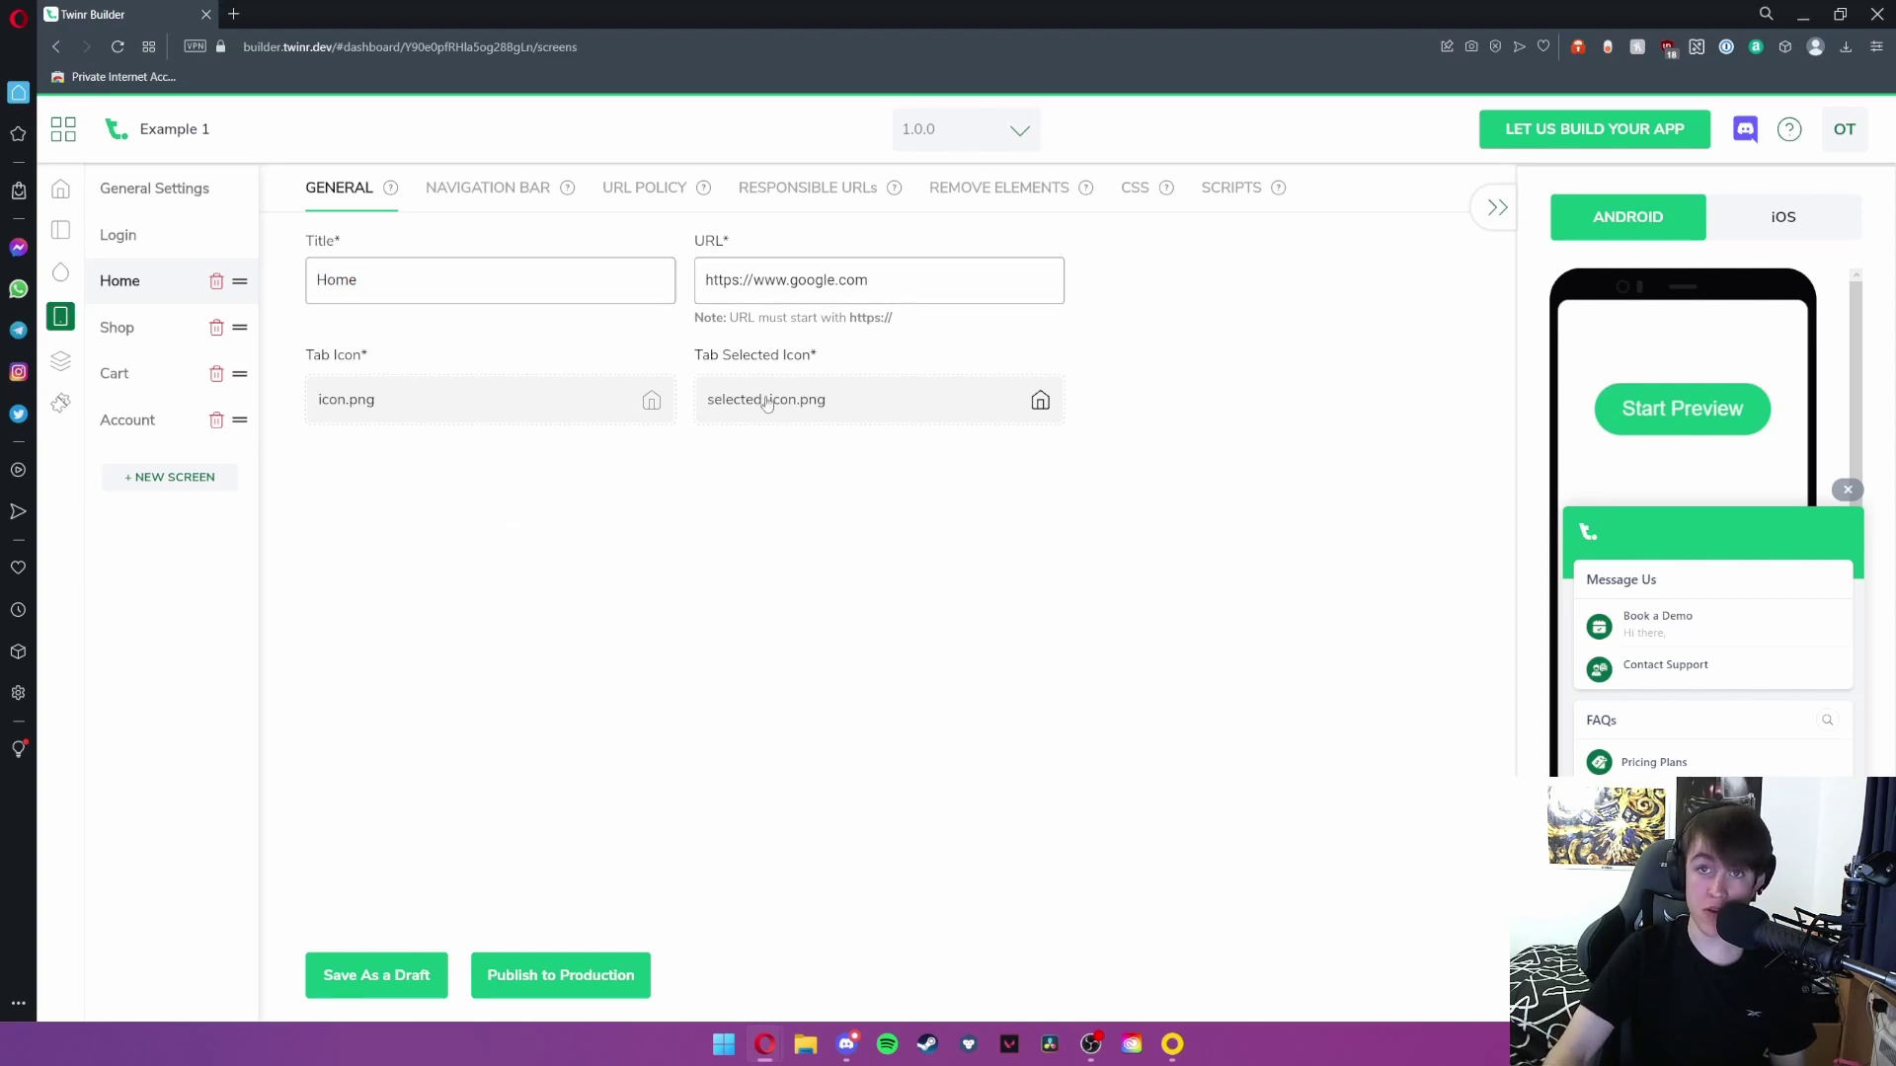
left_click(458, 194)
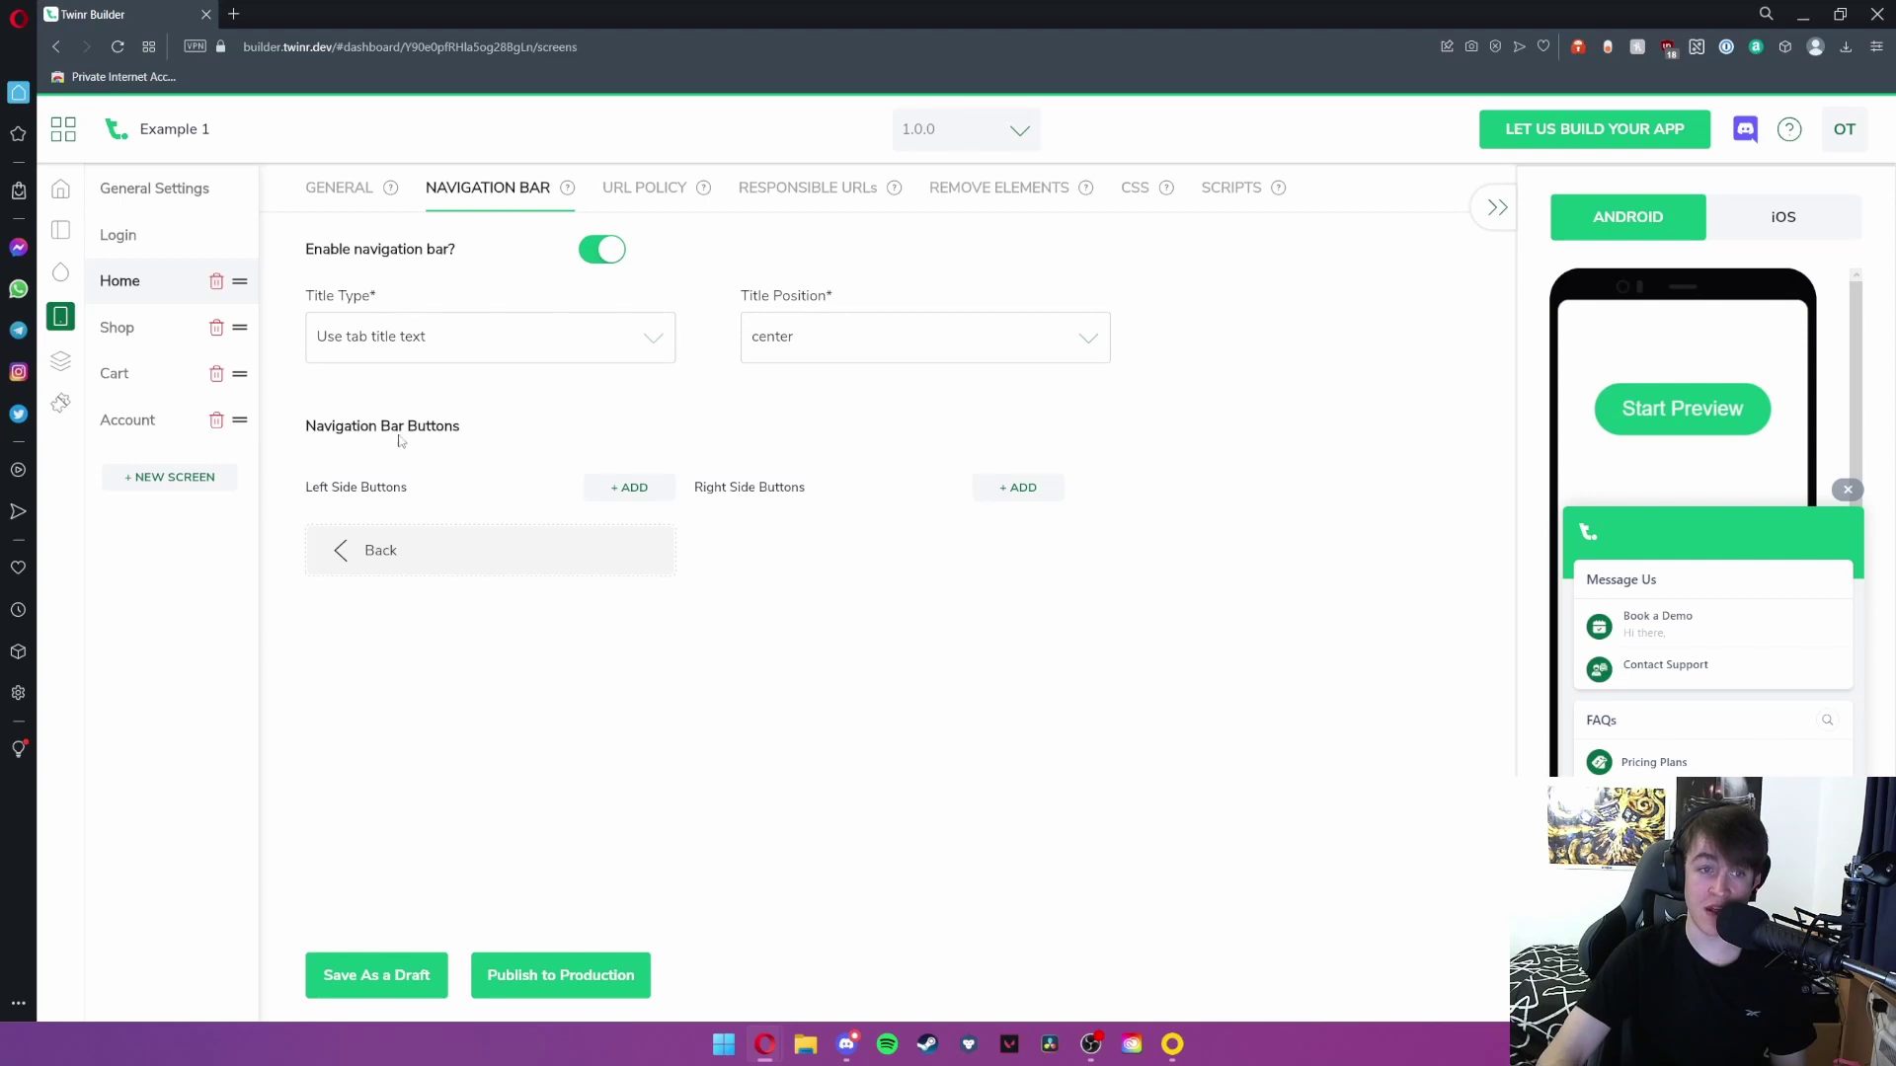
Check the Home screen's URL policy and responsible URLs, keeping the Prefix match type
left_click(652, 194)
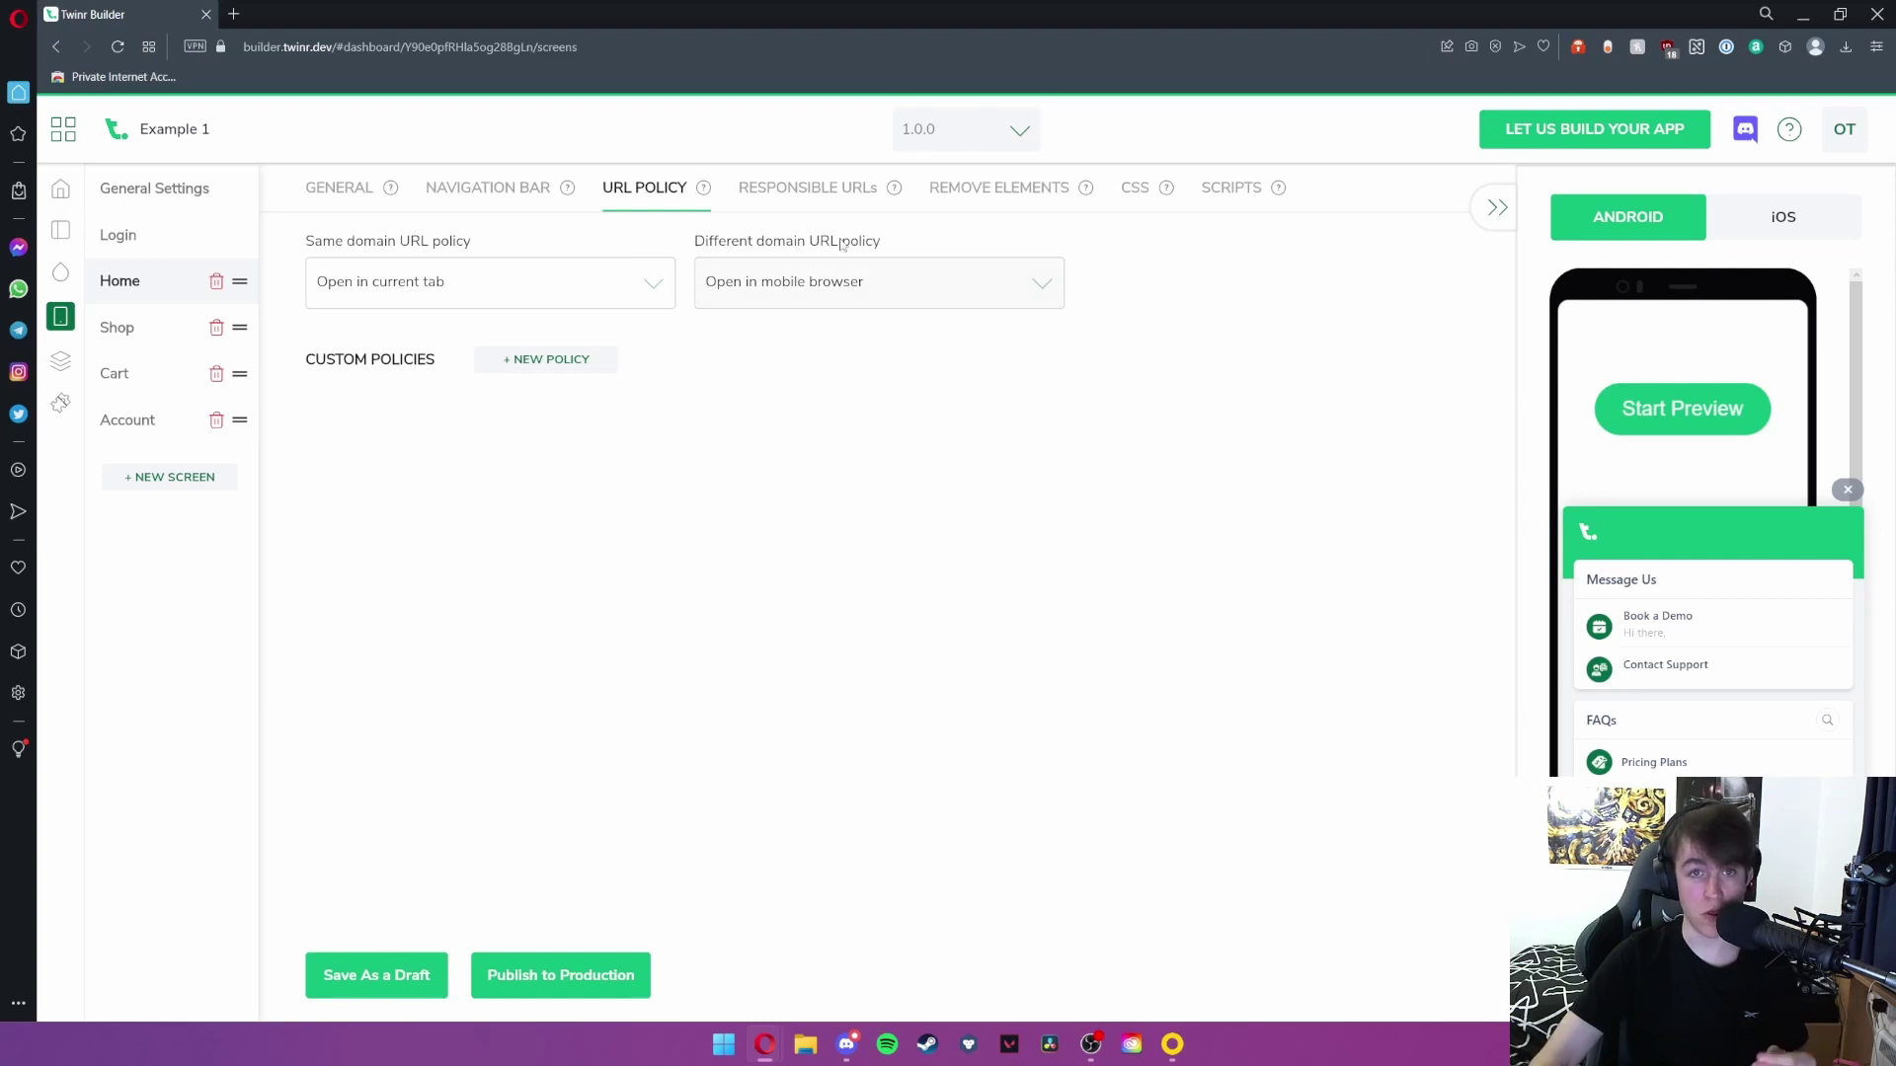
left_click(750, 195)
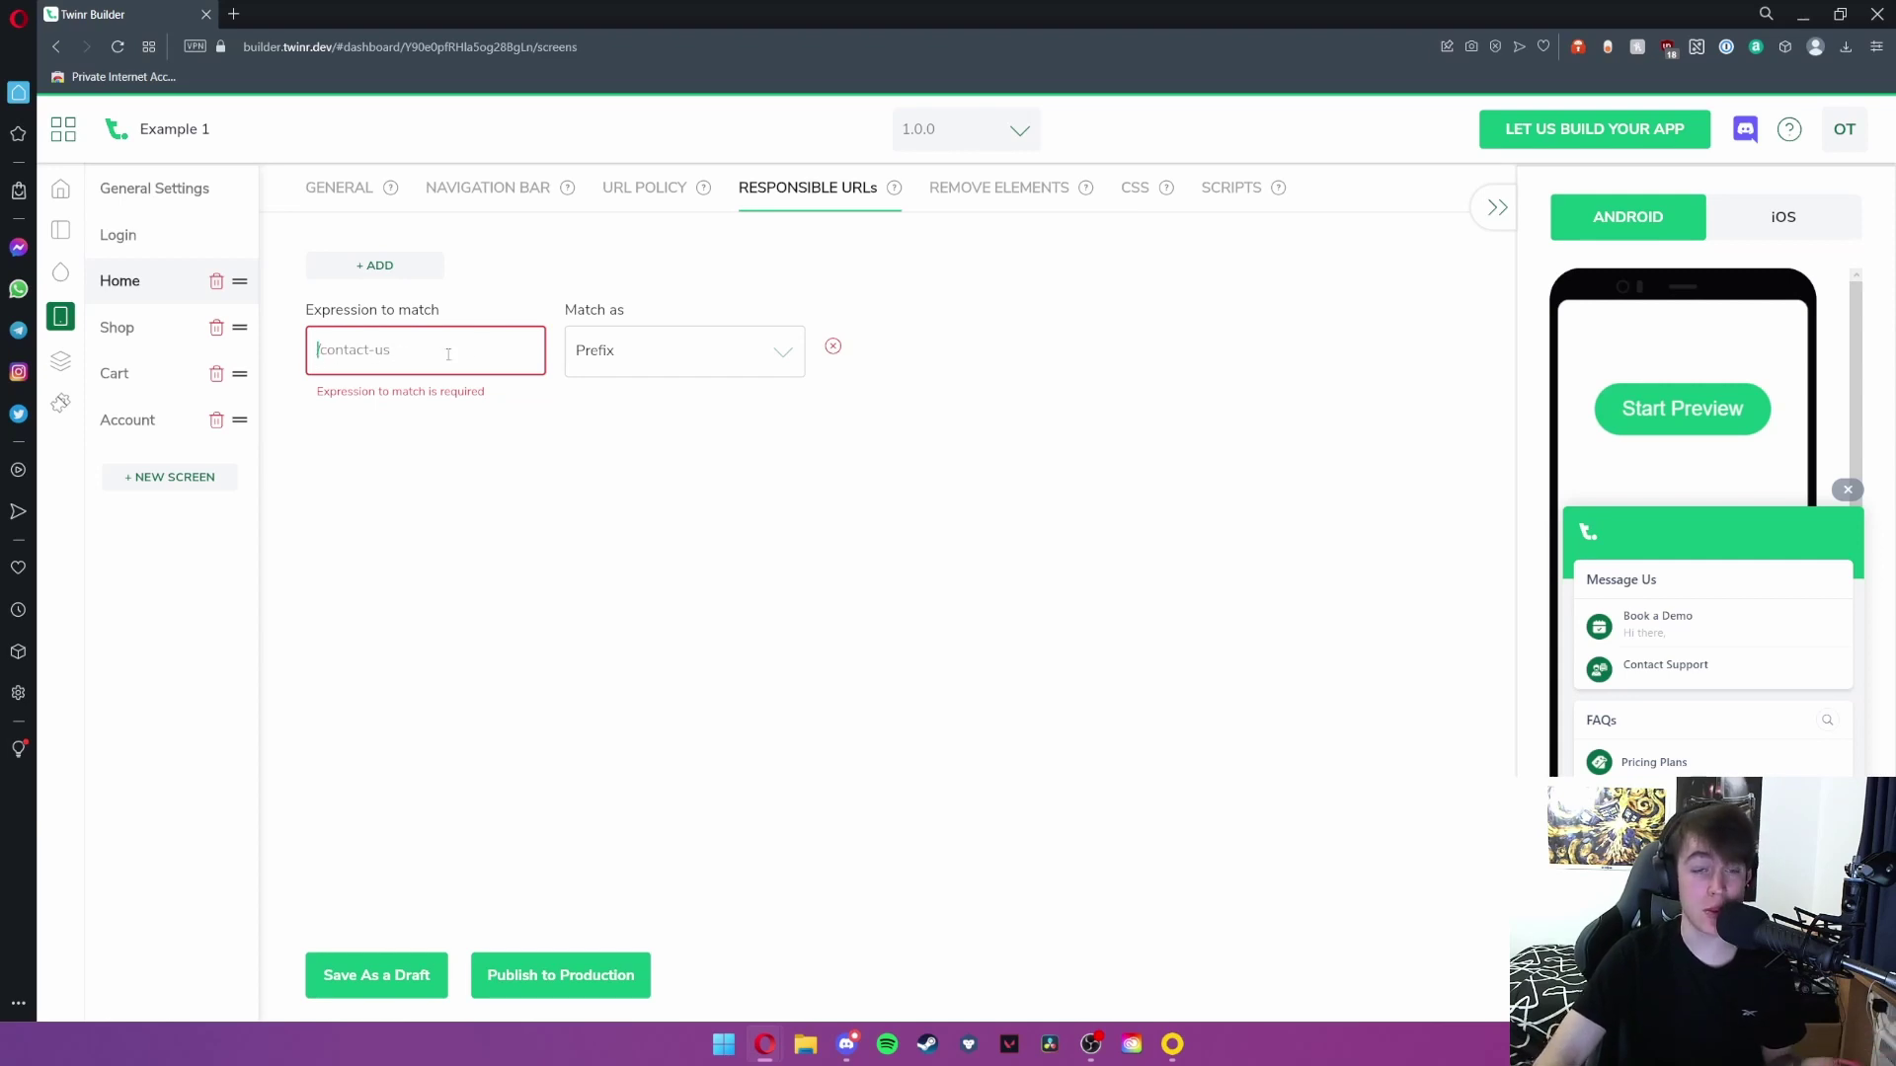
left_click(600, 354)
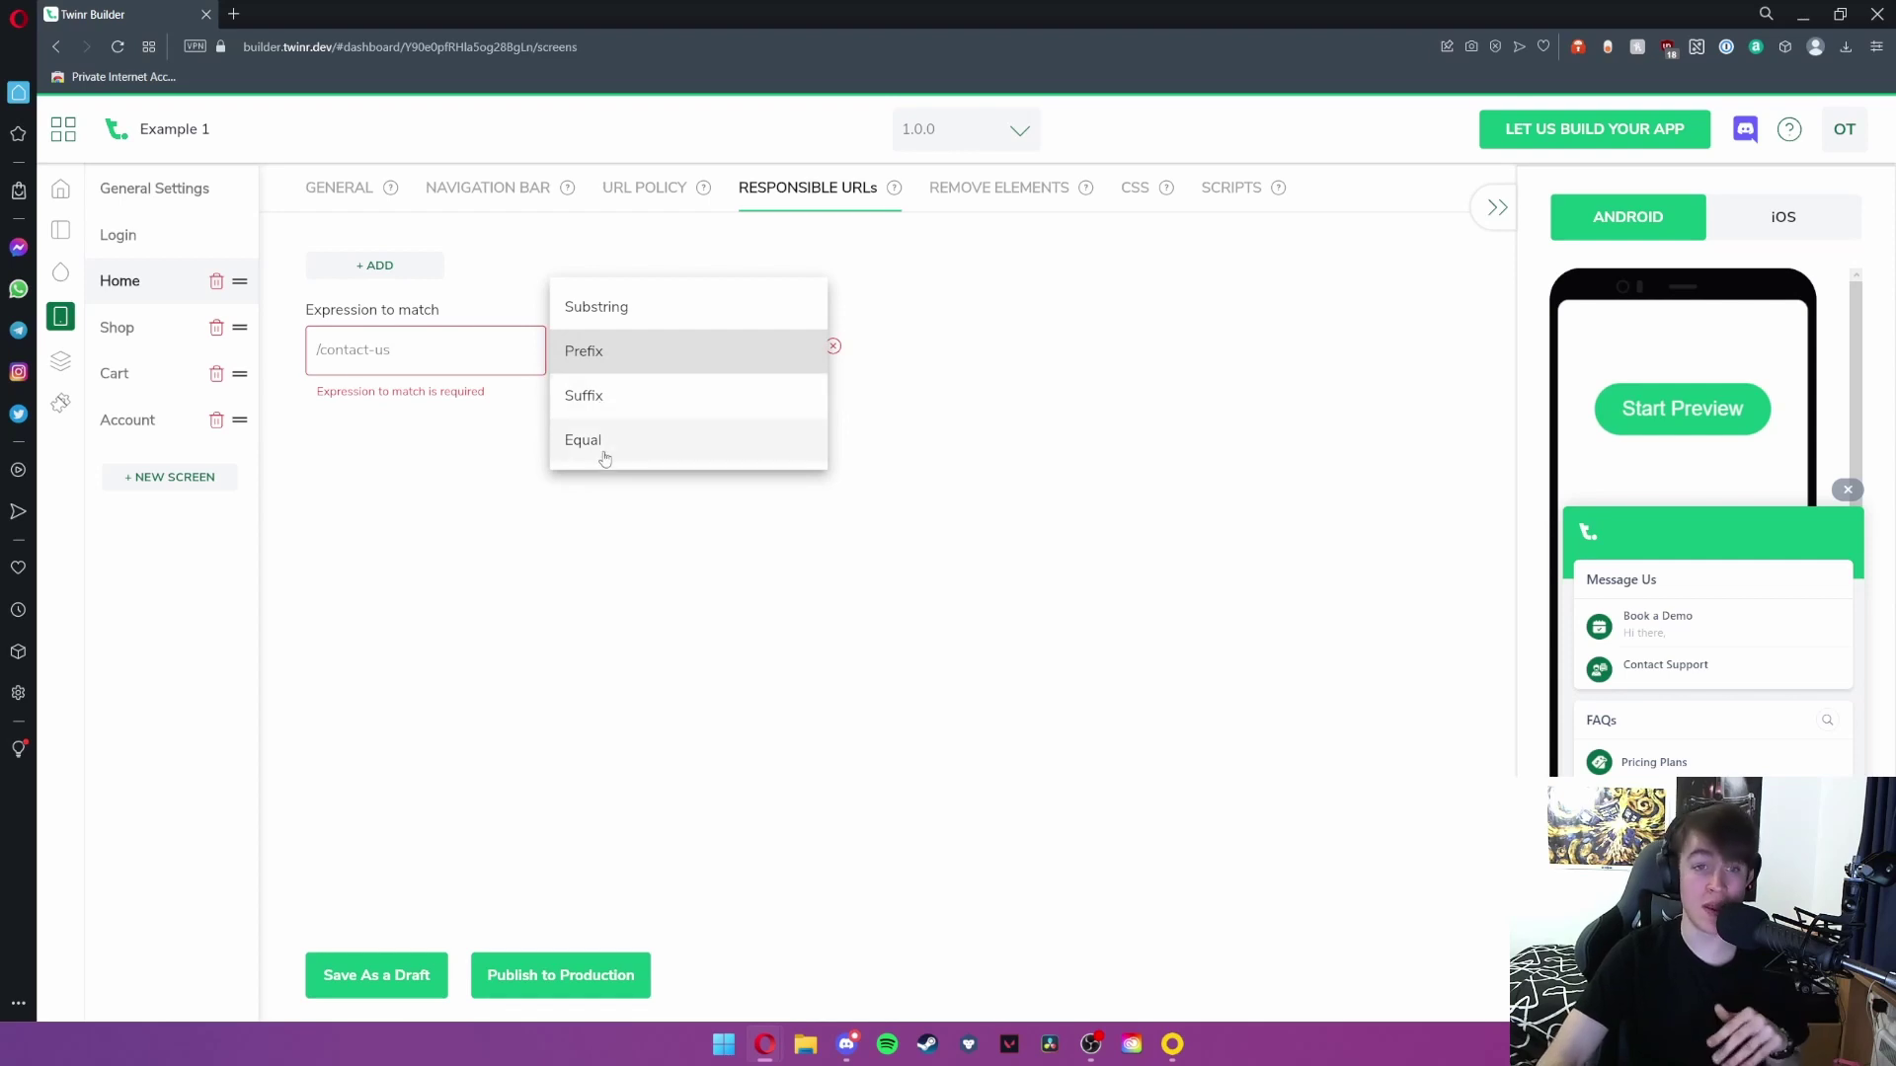
left_click(592, 358)
Look through the Home screen's Remove Elements, CSS and Scripts options, then open App Build
left_click(953, 201)
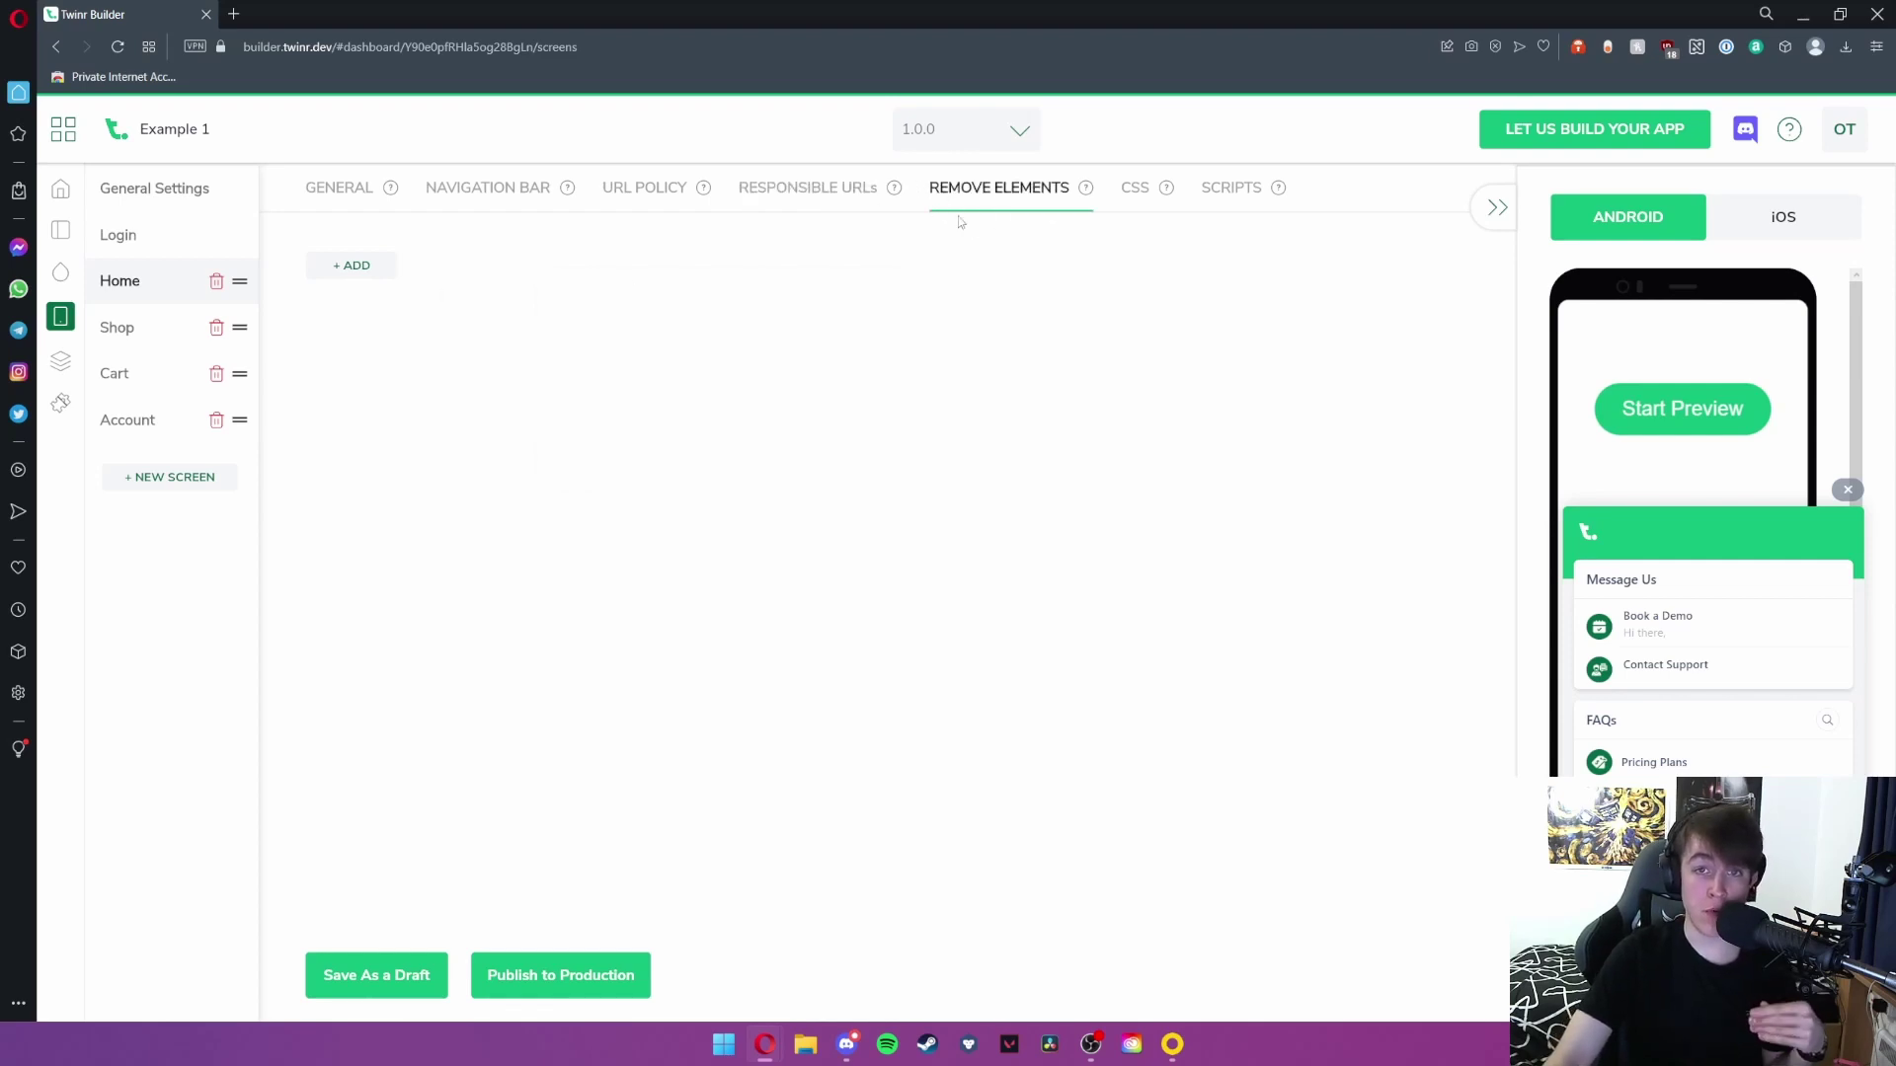
left_click(1134, 191)
left_click(1223, 198)
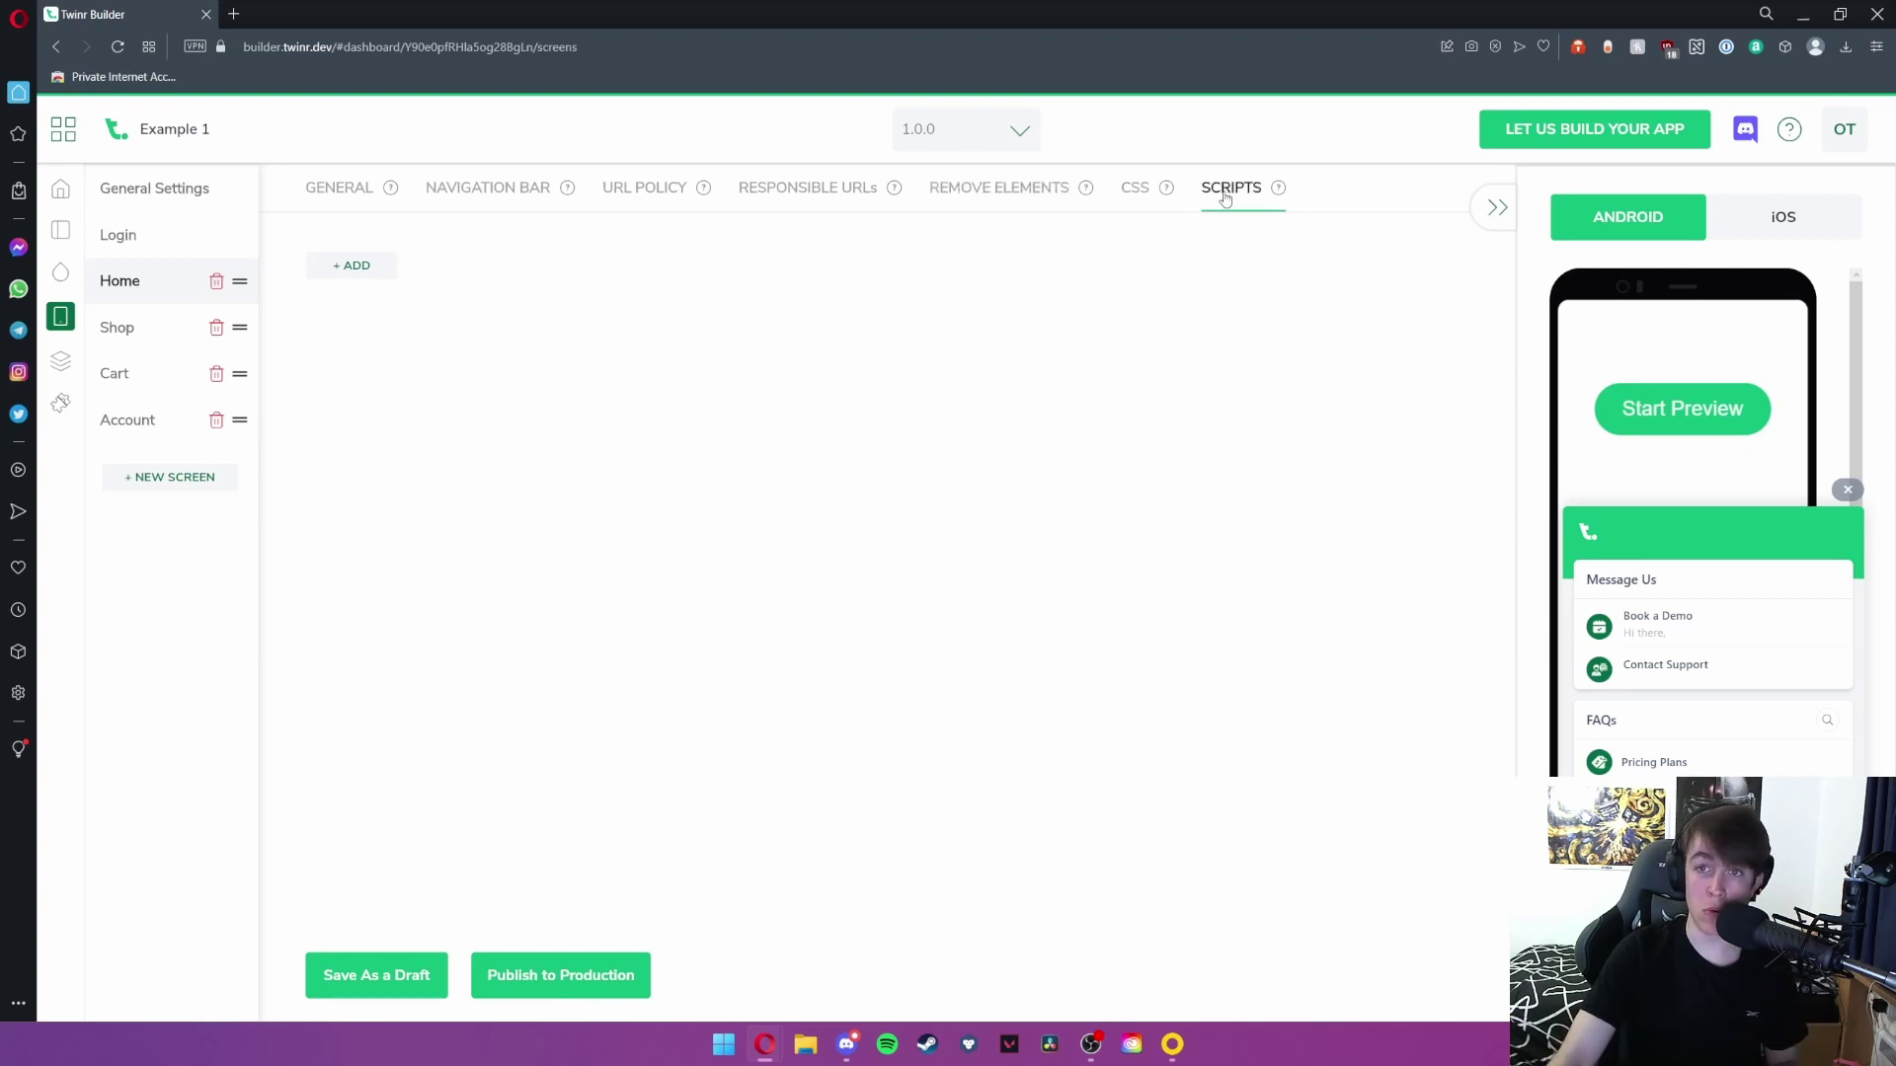
left_click(60, 364)
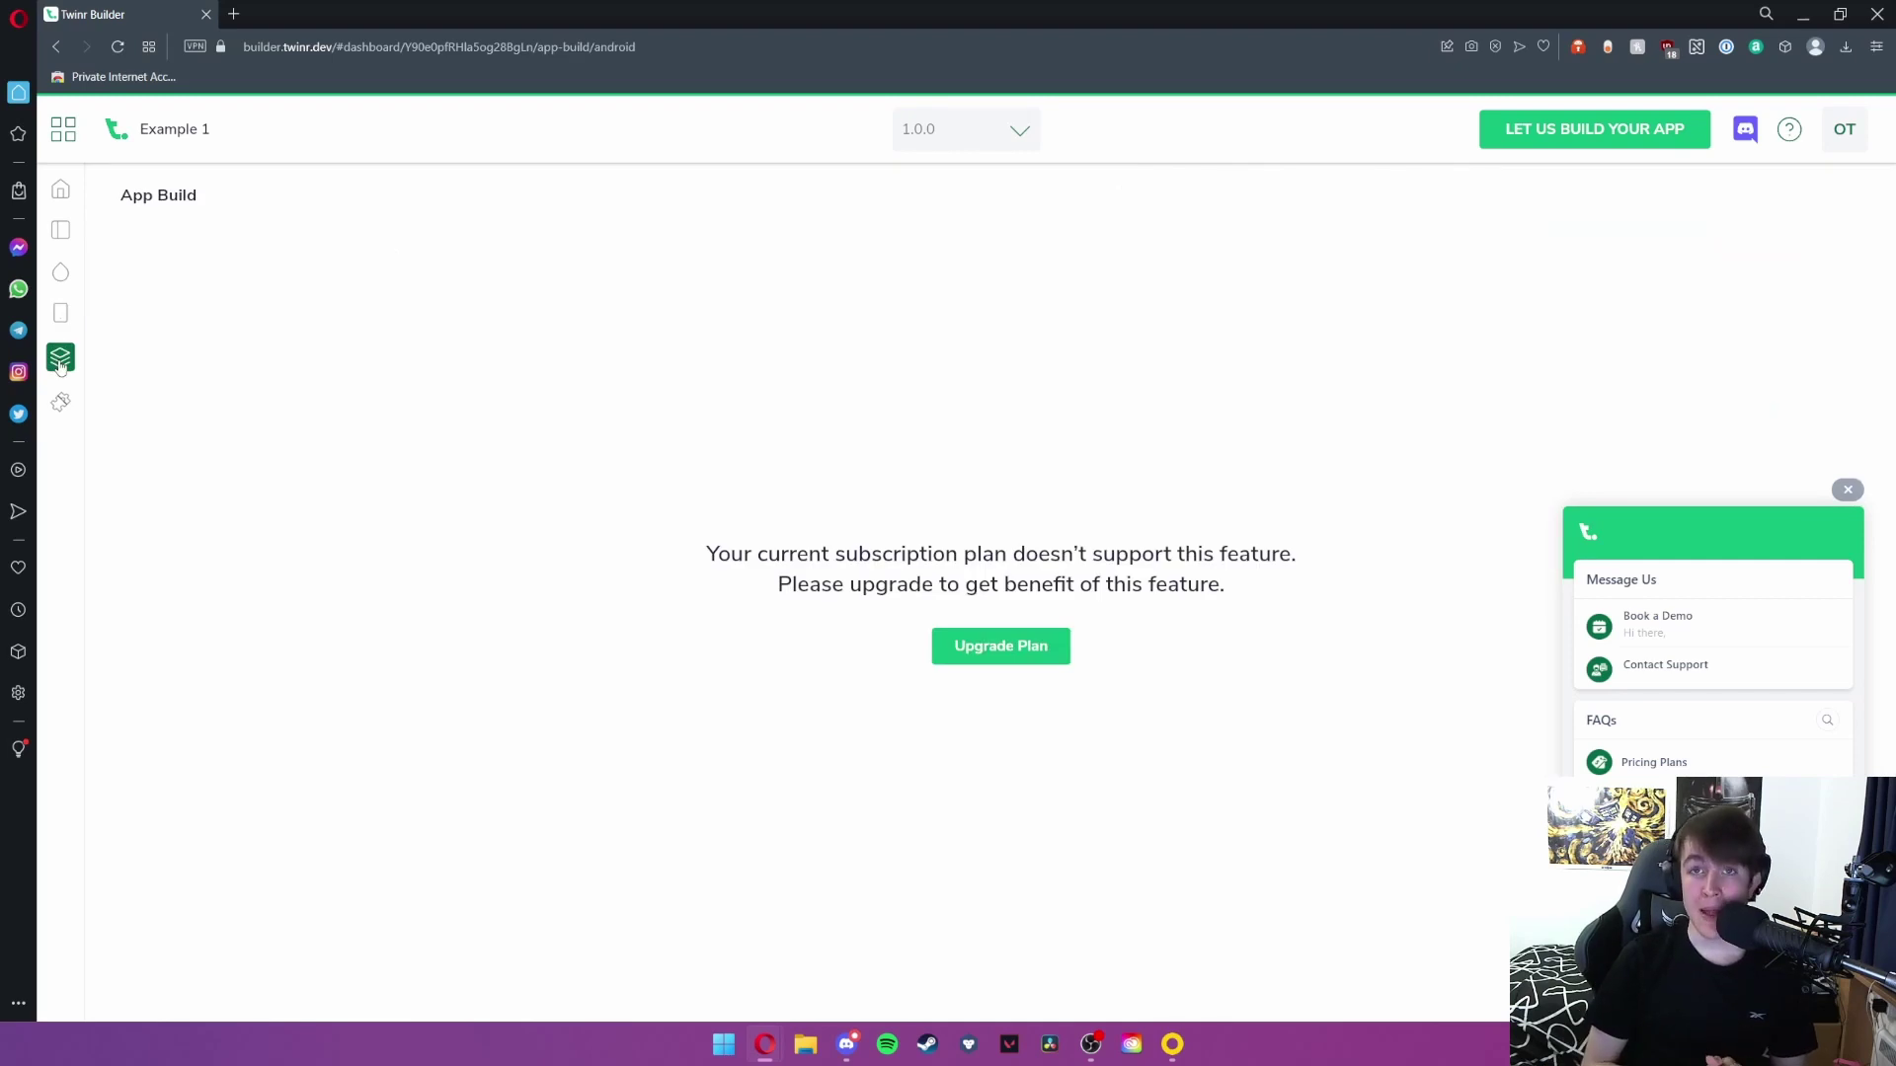
Start a plan upgrade and compare monthly and yearly prices, ending on monthly Basic at $25/mo
left_click(995, 660)
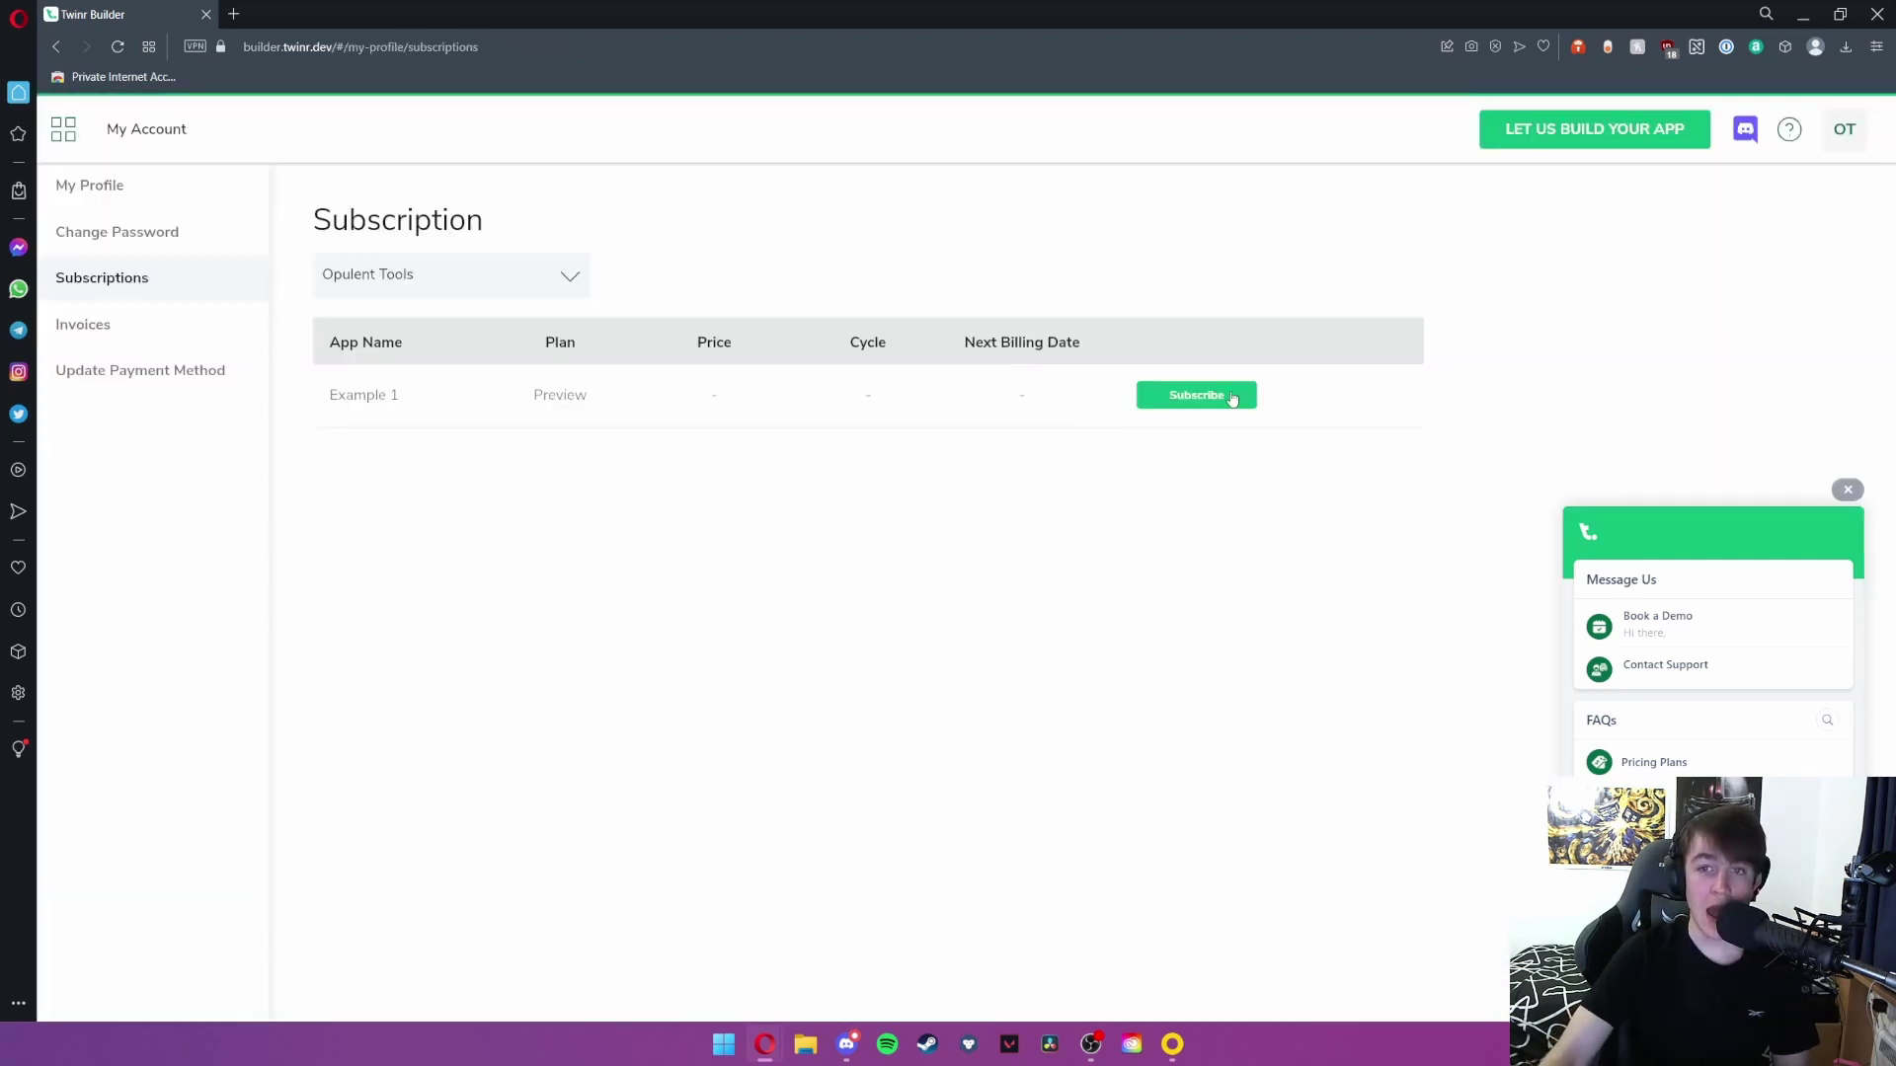
left_click(1229, 394)
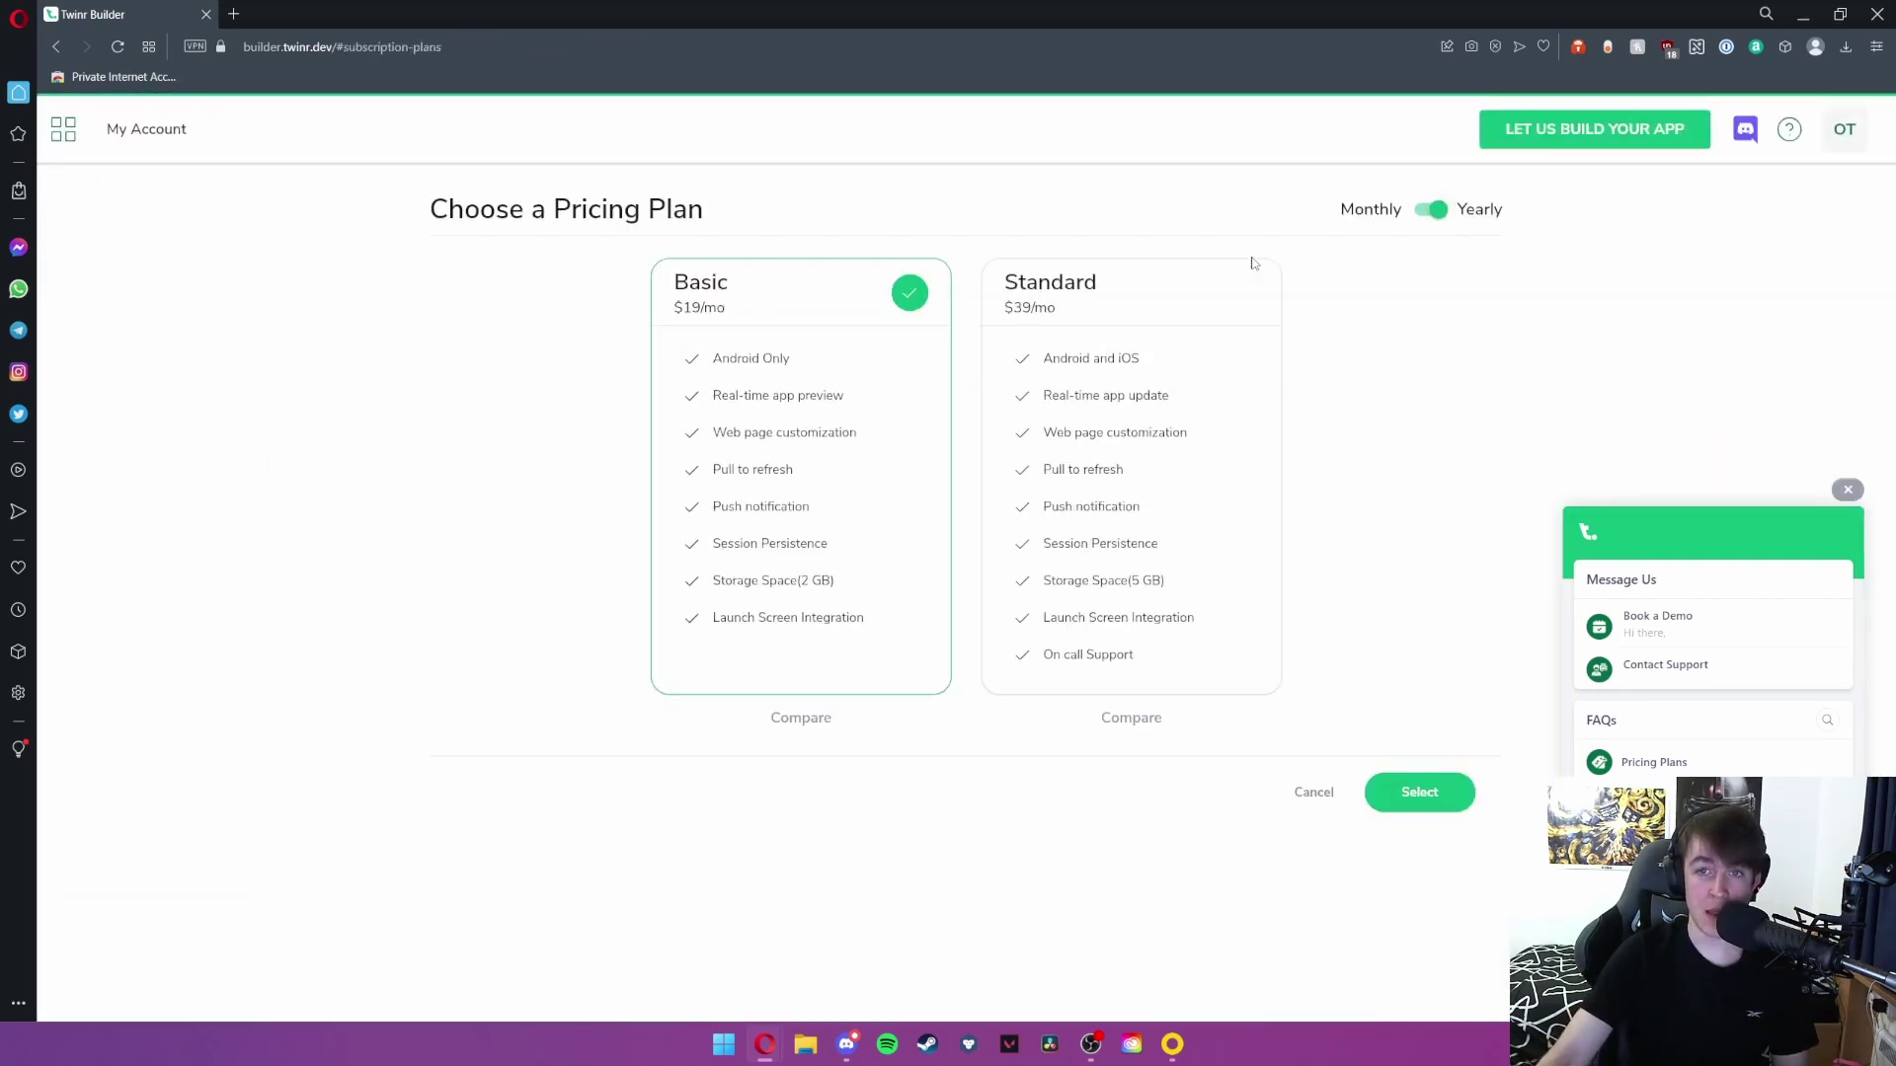
left_click(1440, 214)
left_click(1441, 214)
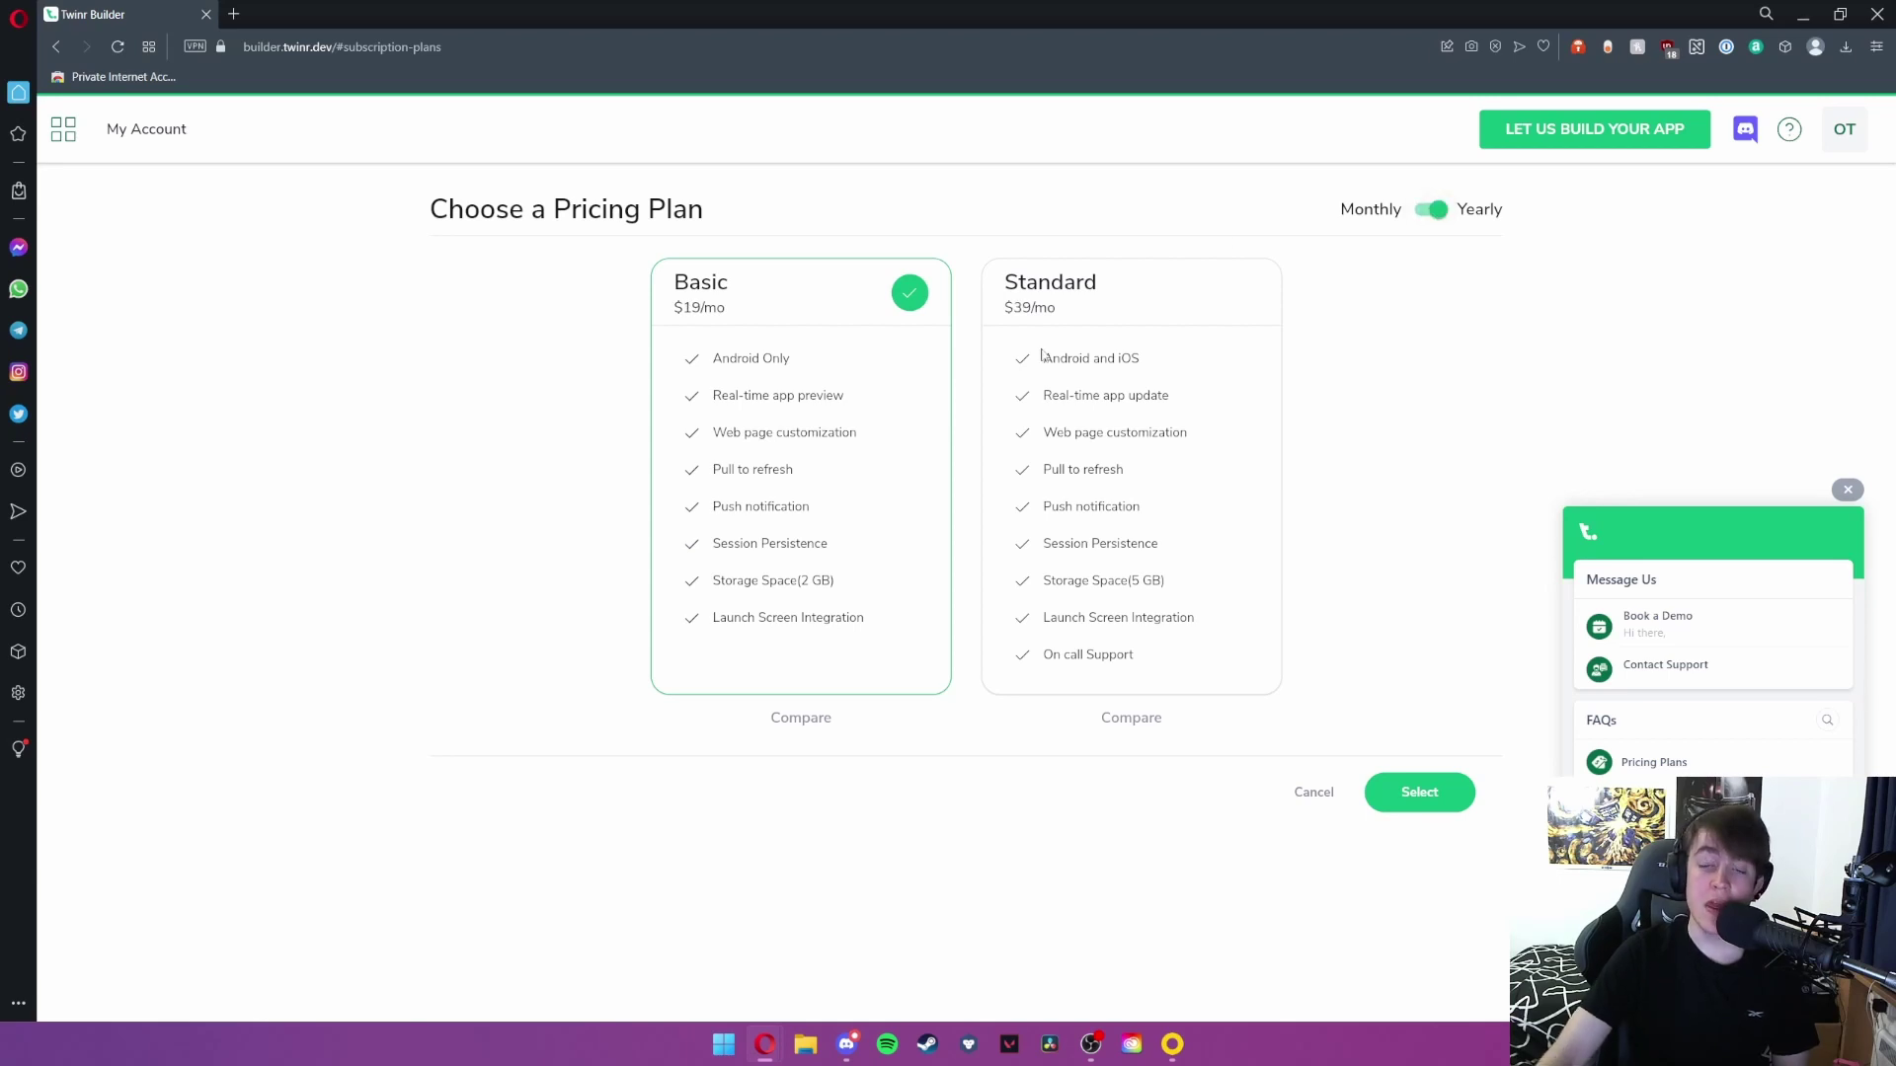
left_click(1429, 214)
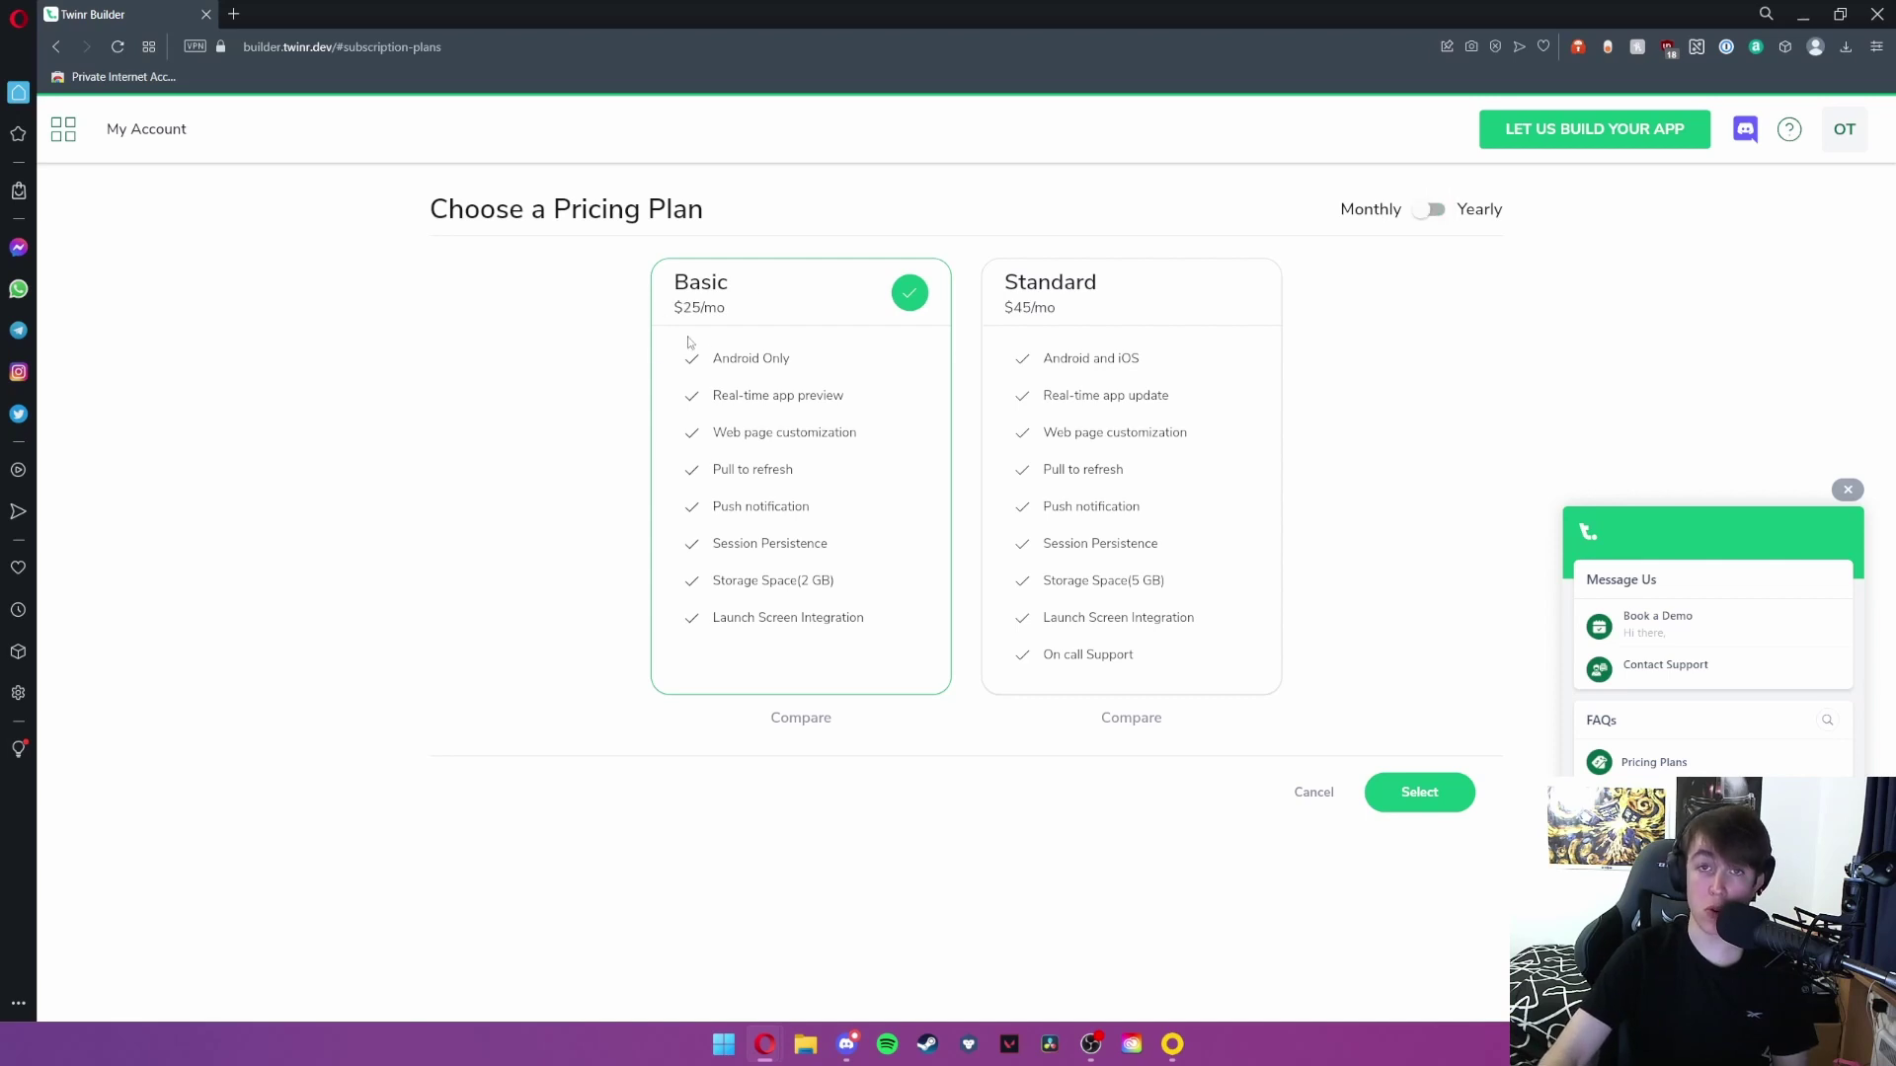
Leave the pricing plans and open the No Internet View extension under Add-ons
left_click(65, 130)
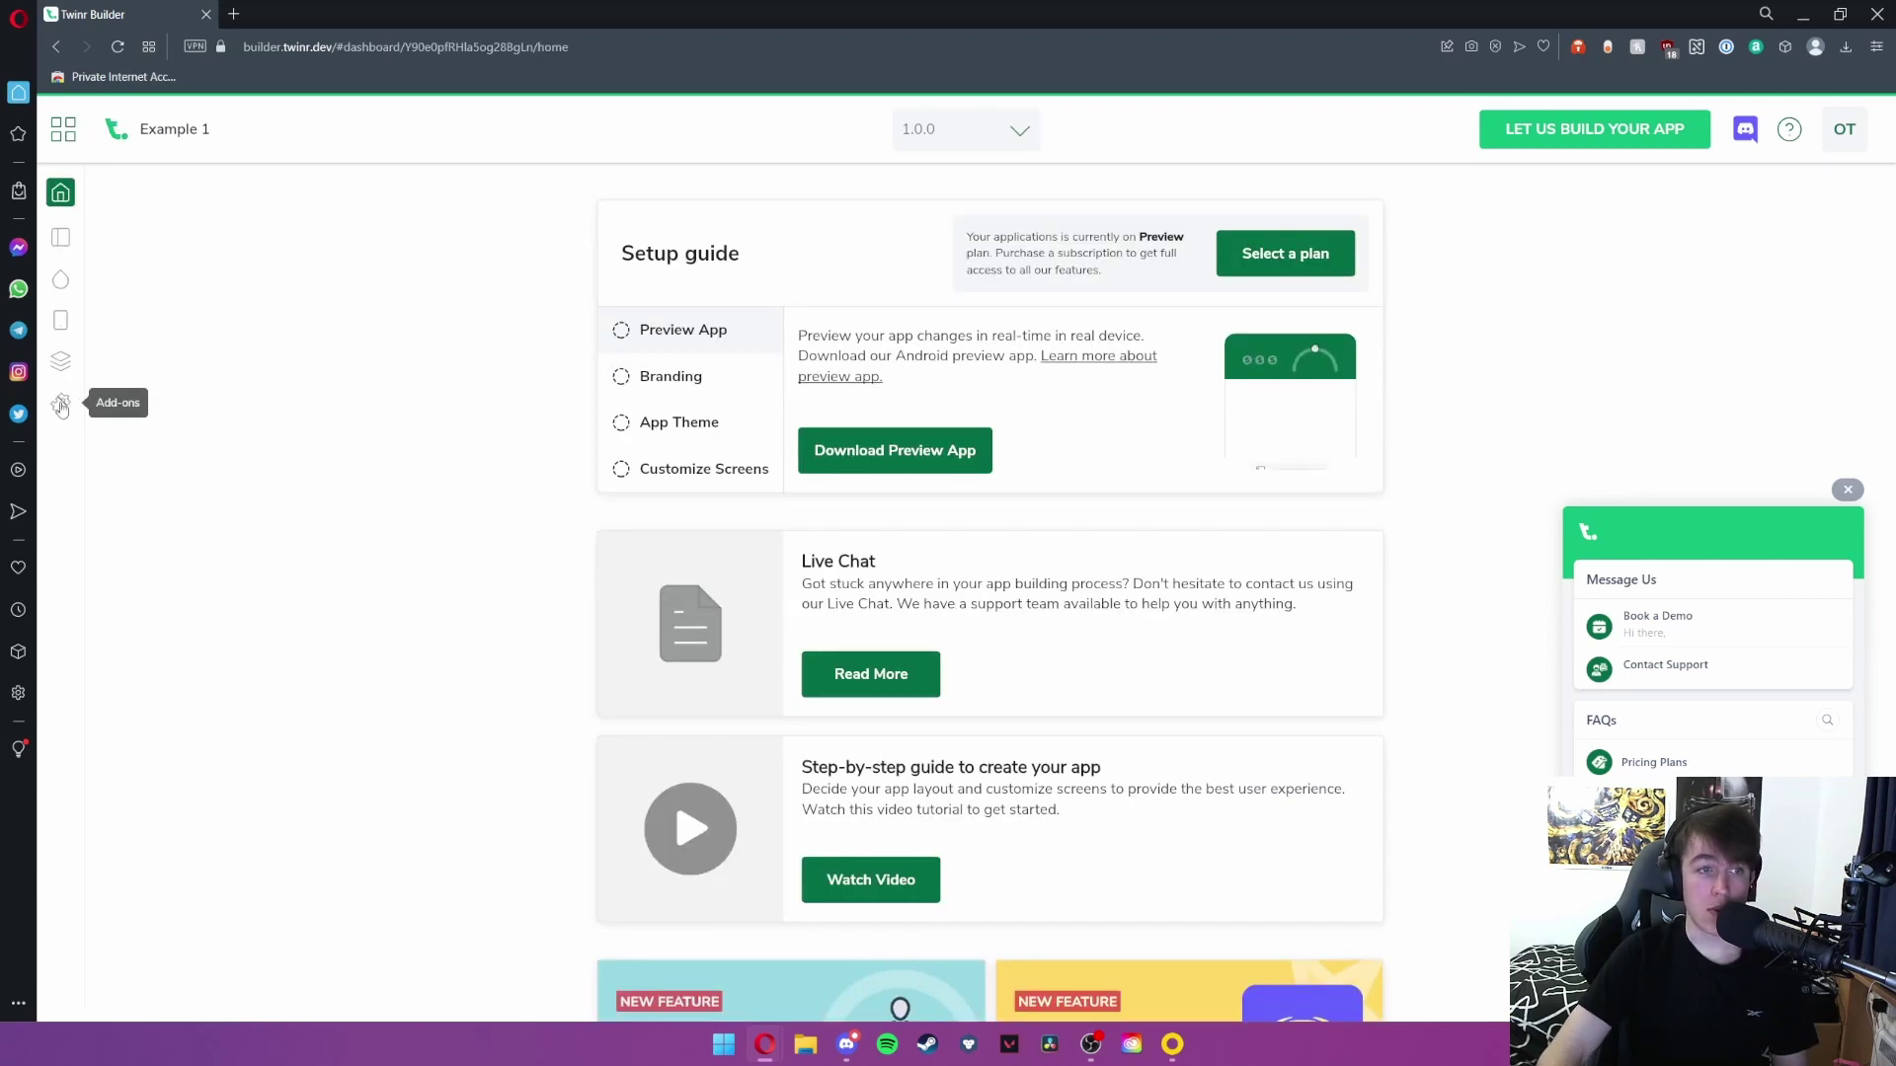
left_click(60, 400)
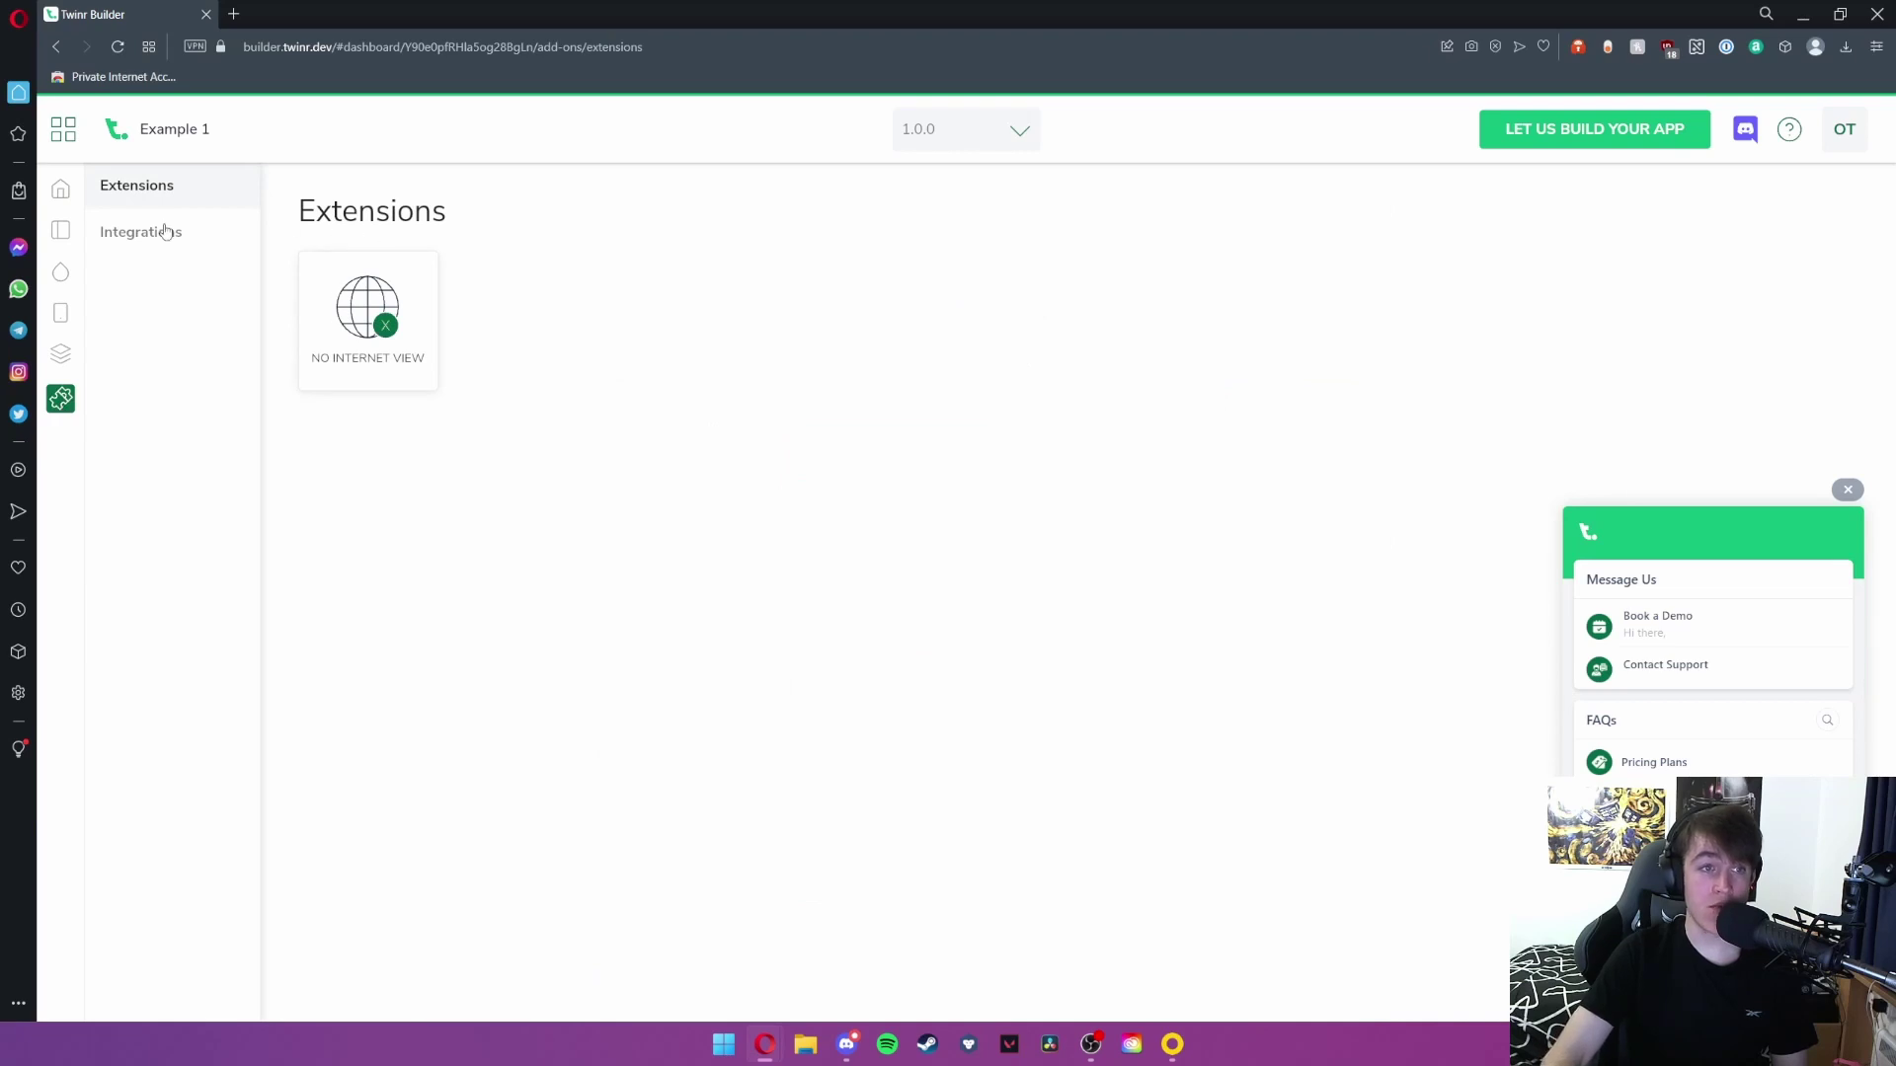
left_click(148, 231)
left_click(205, 206)
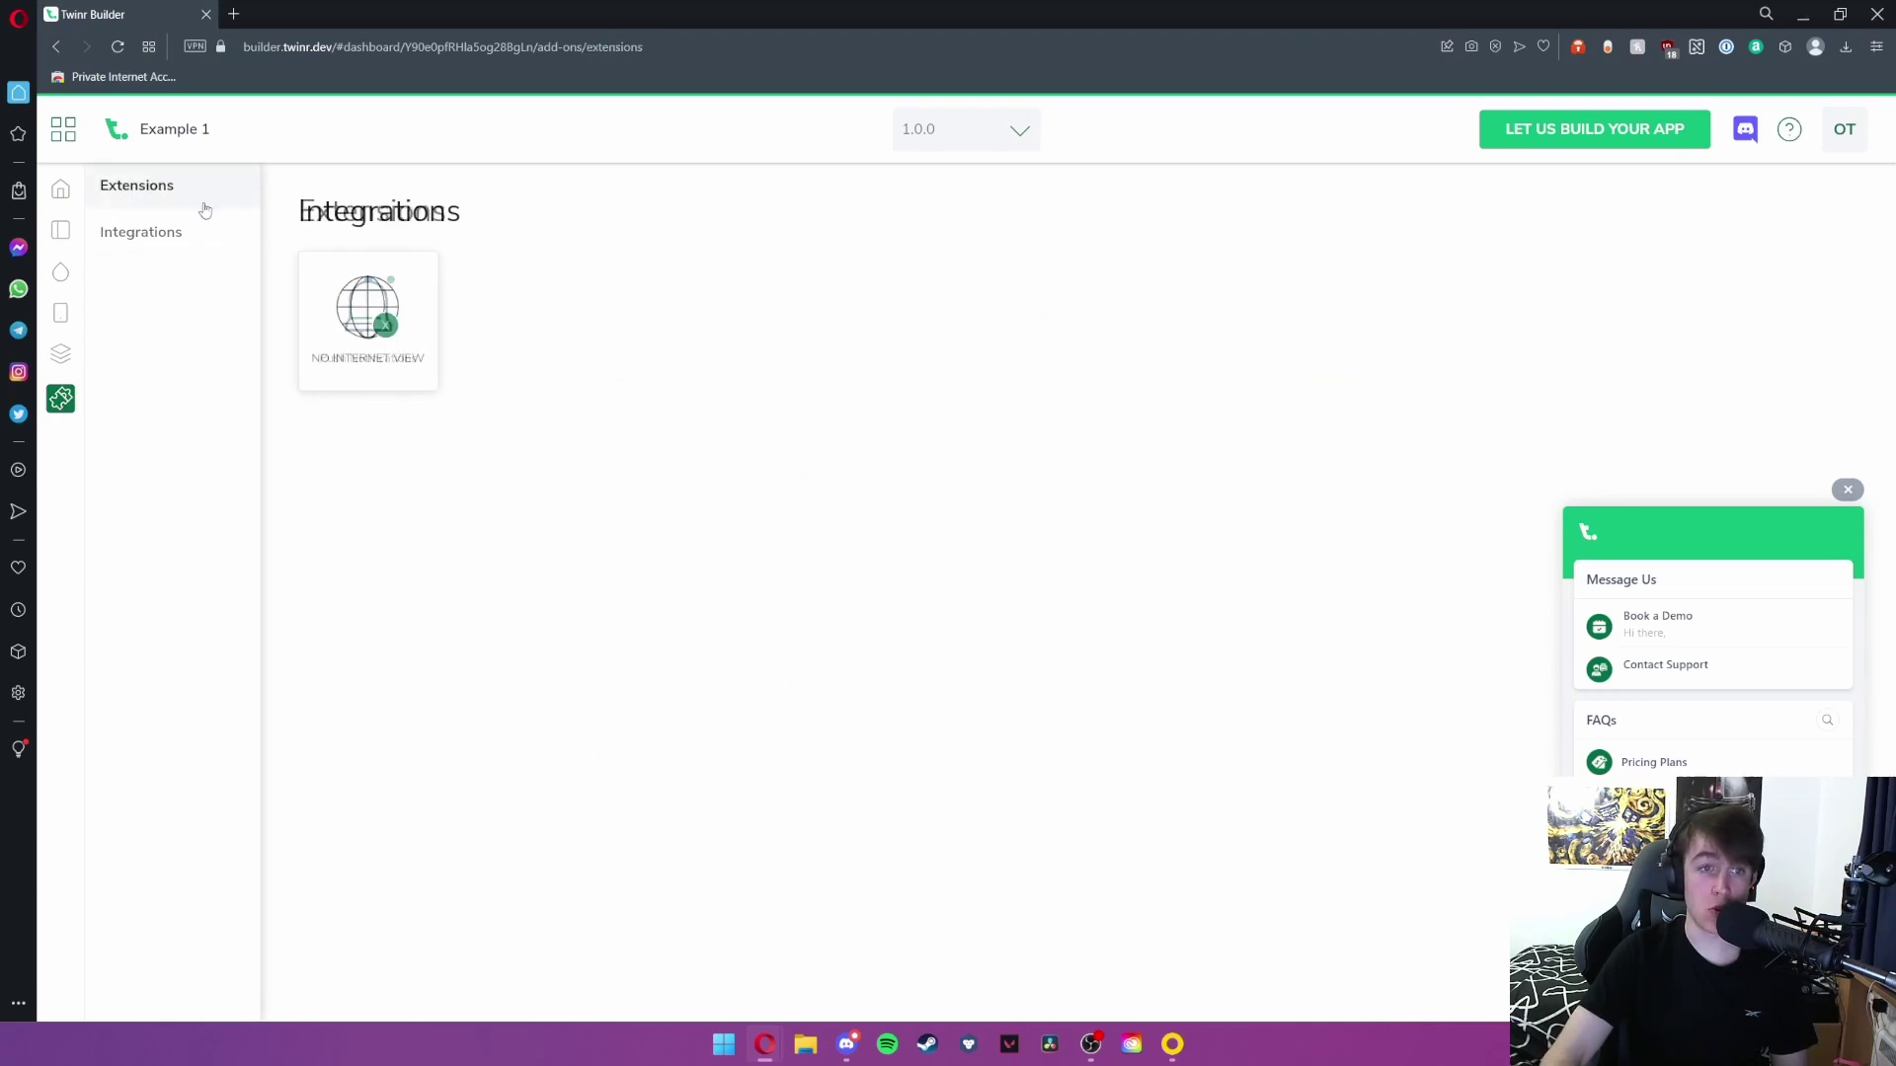
left_click(395, 361)
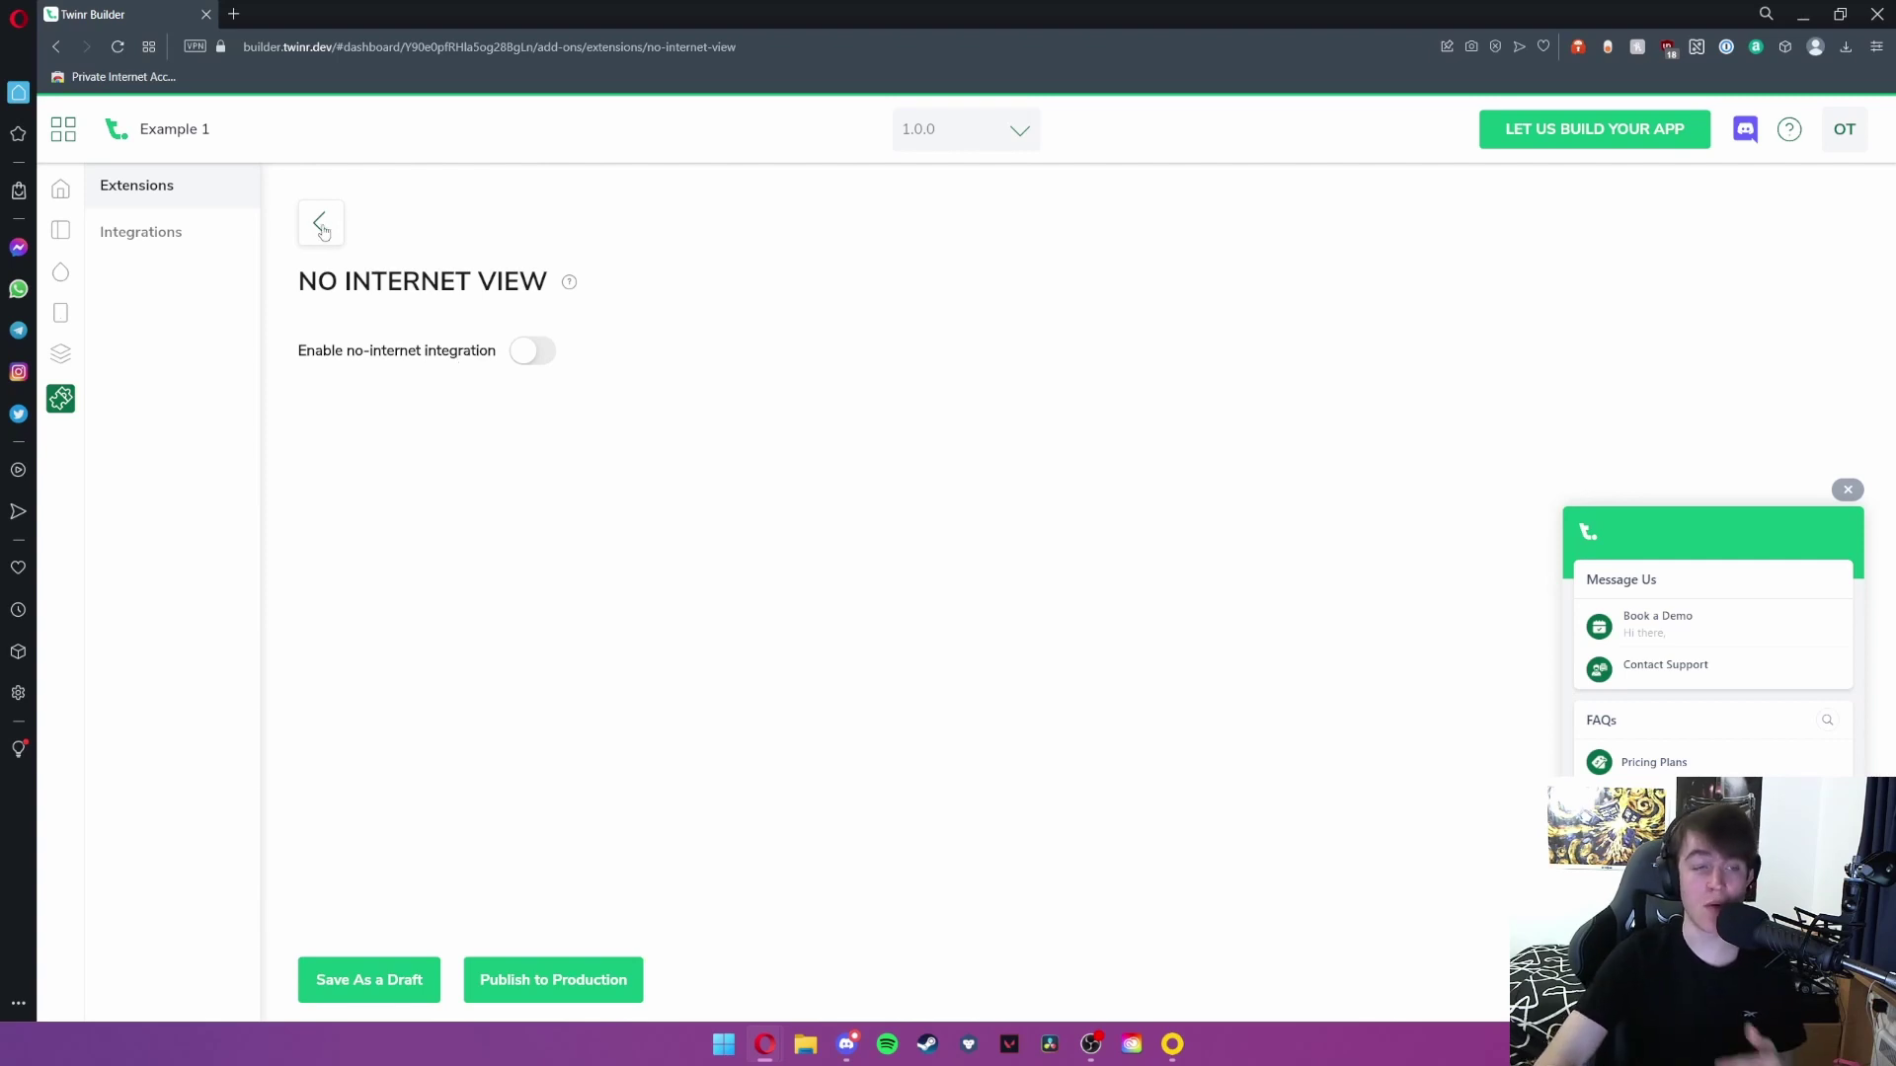
Enable the no-internet integration, browse forward through the header images, and scroll the form
left_click(531, 357)
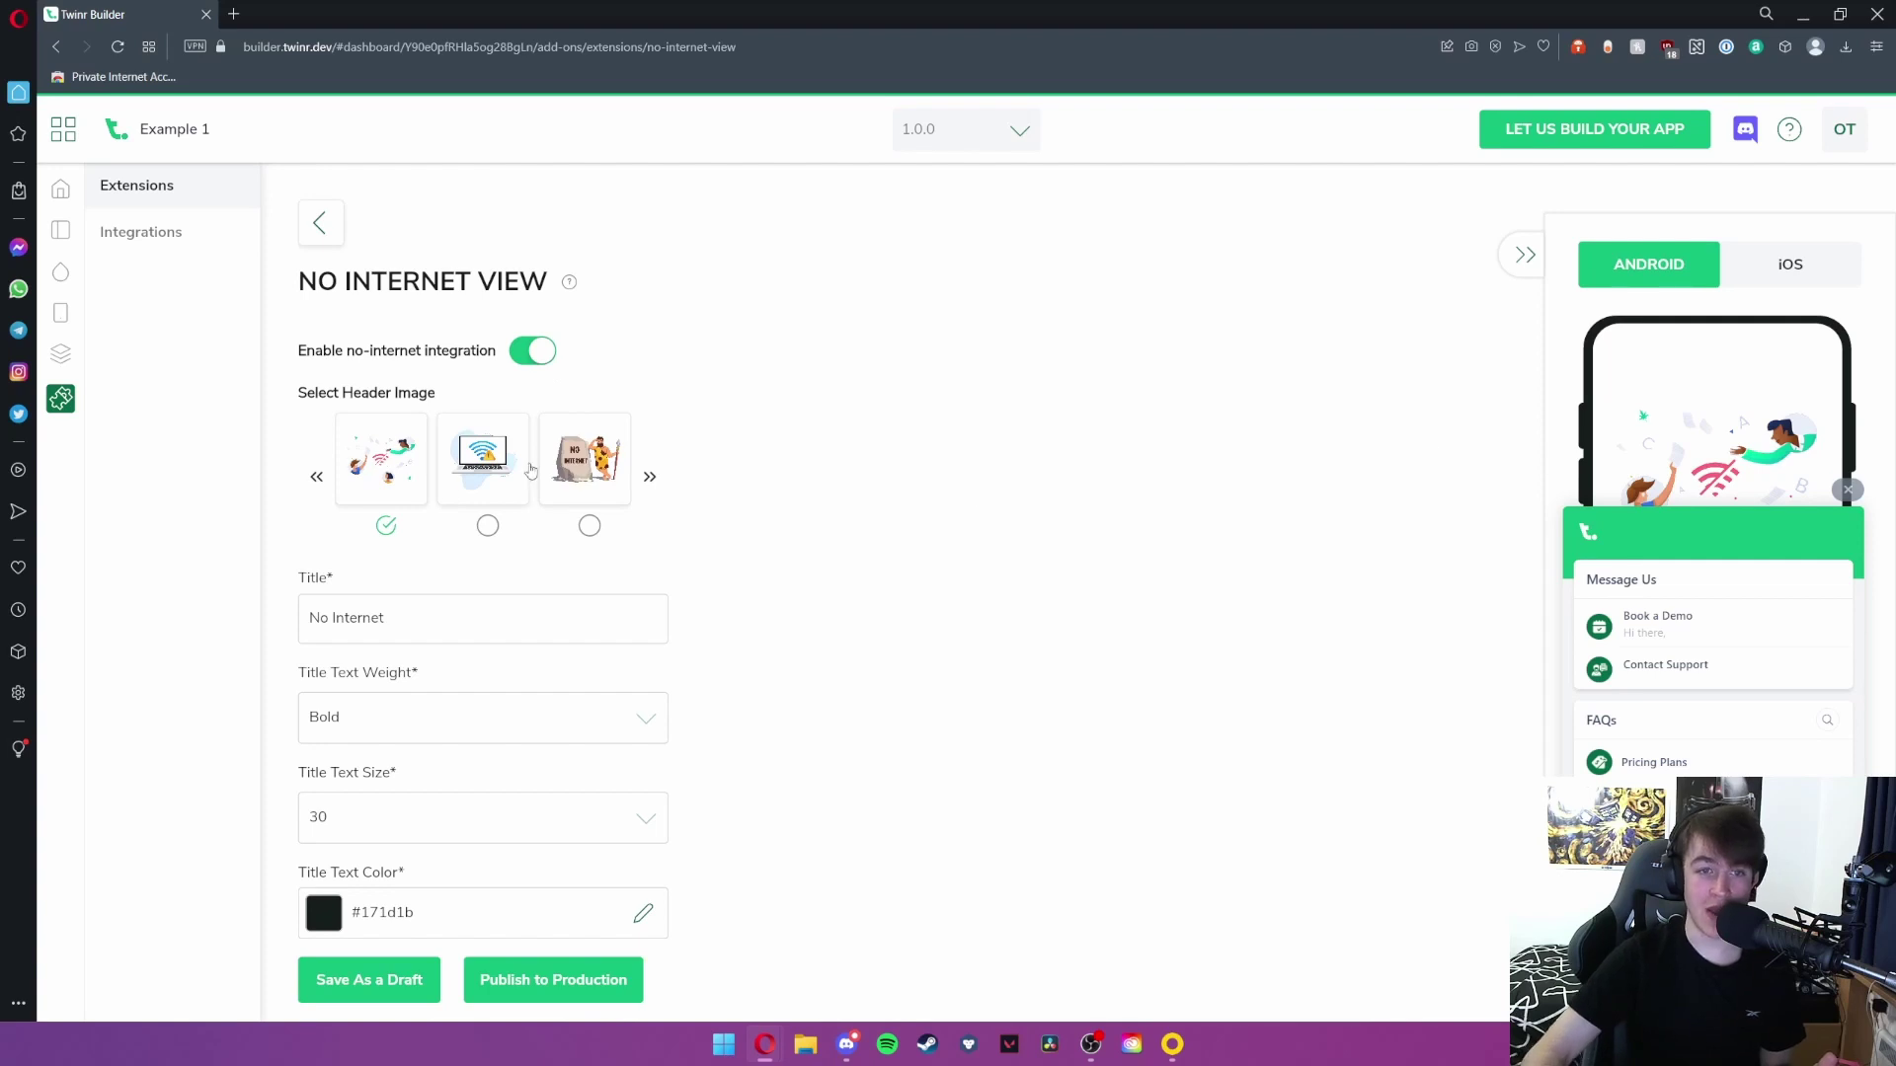
left_click(649, 478)
left_click(649, 478)
left_click(650, 478)
left_click(650, 478)
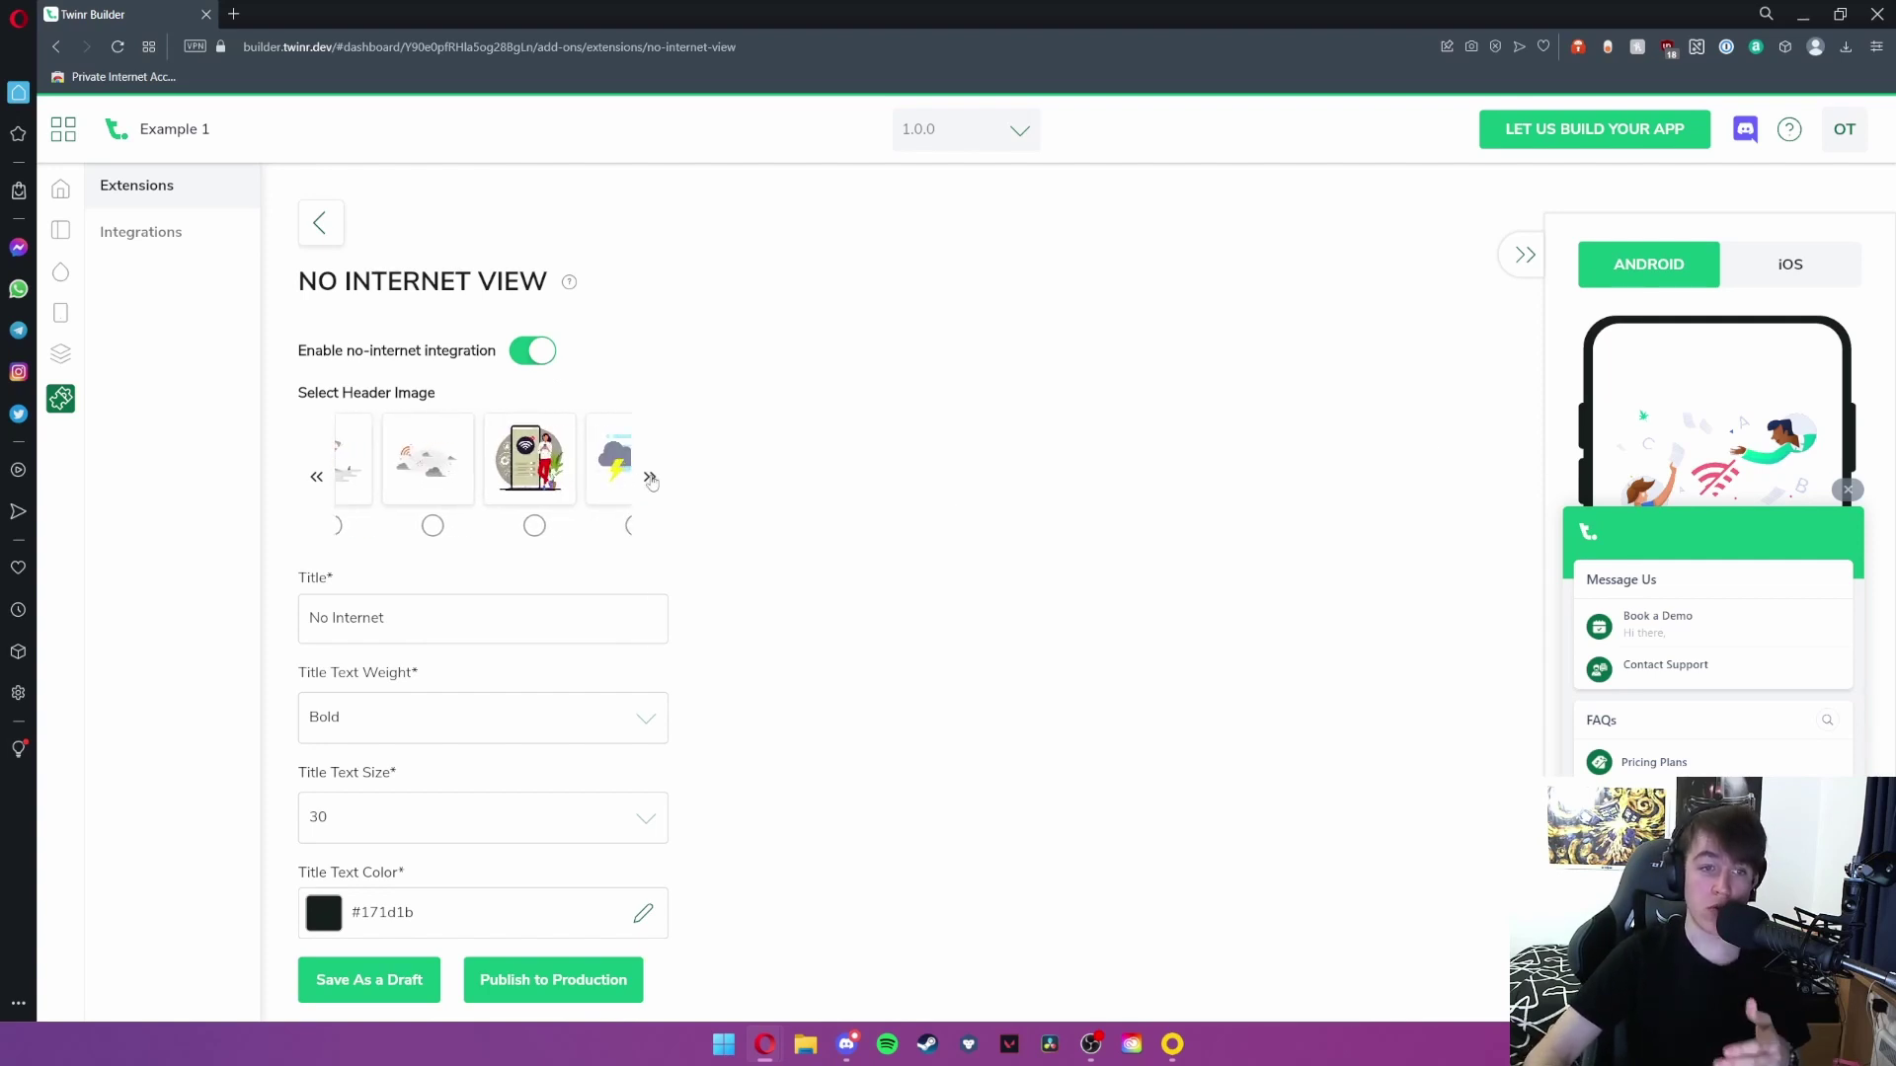
scroll(643, 458, "down", 2)
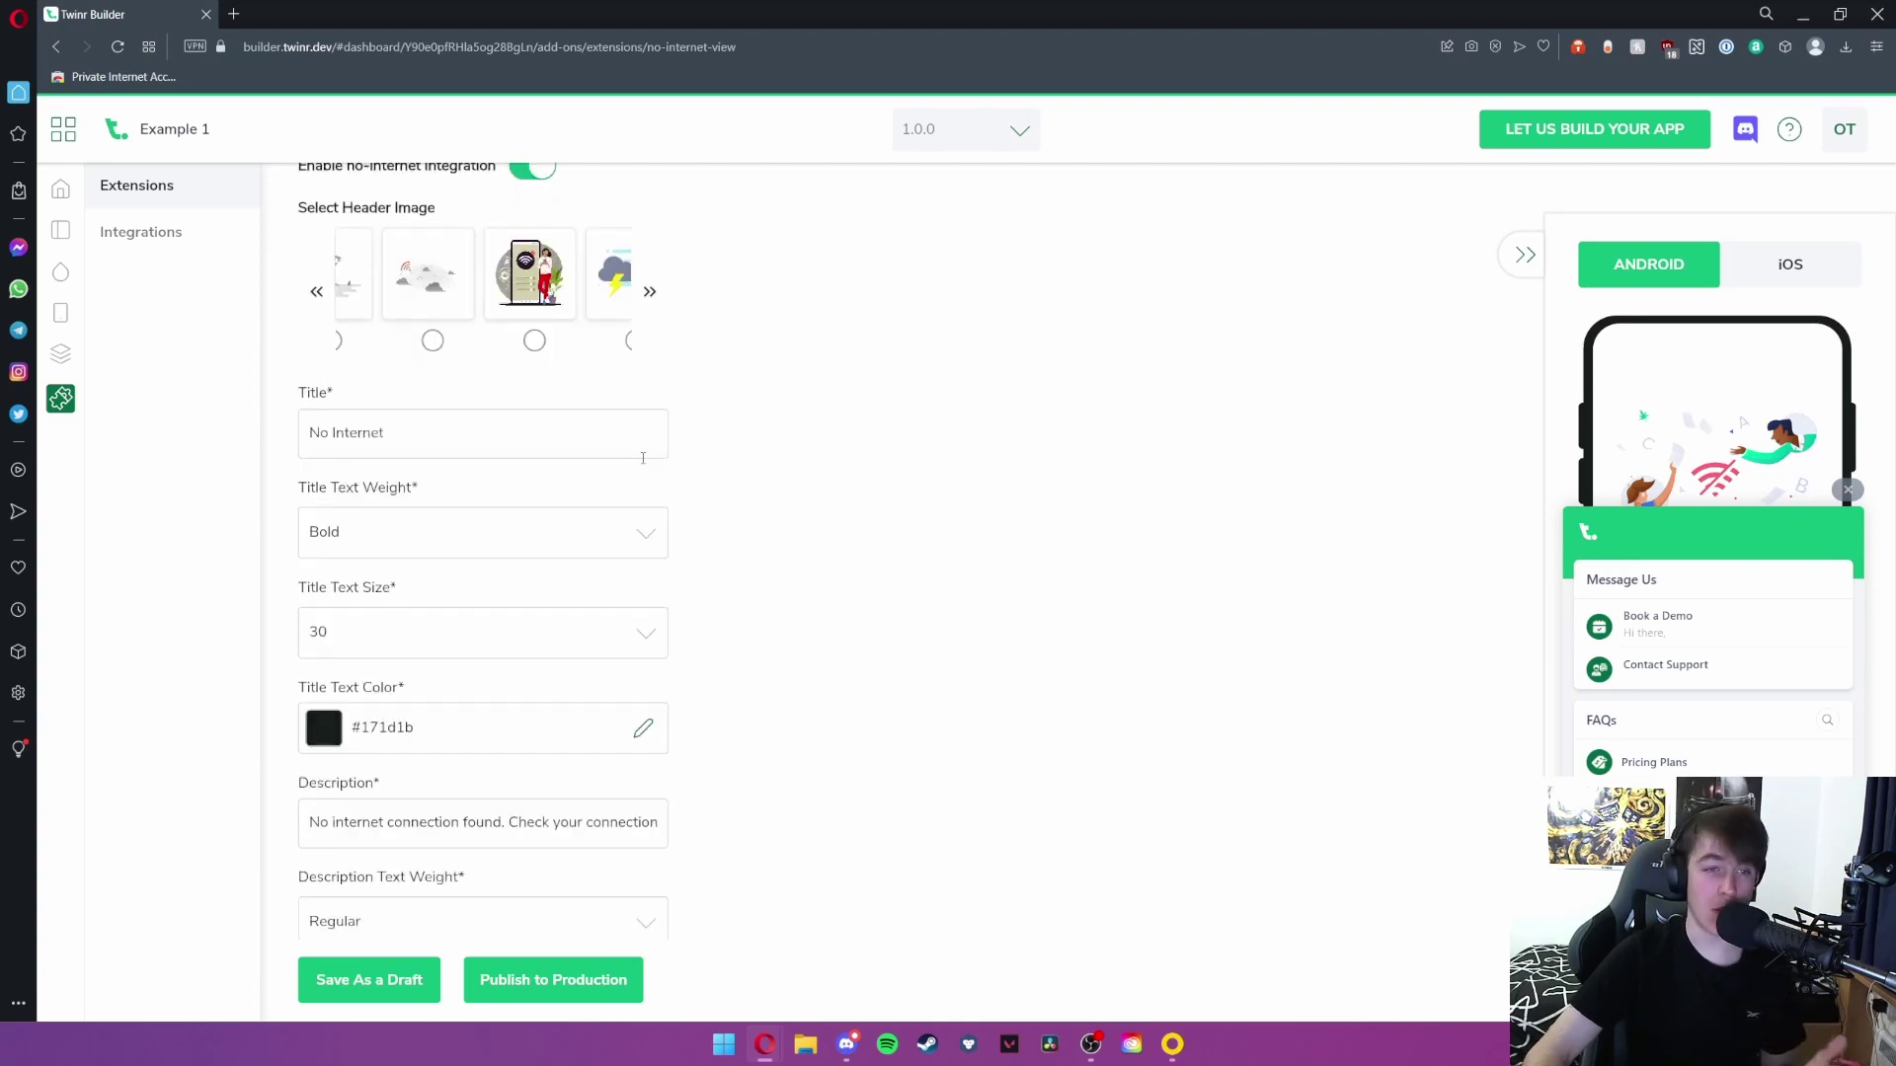
scroll(643, 458, "down", 1)
scroll(396, 361, "down", 2)
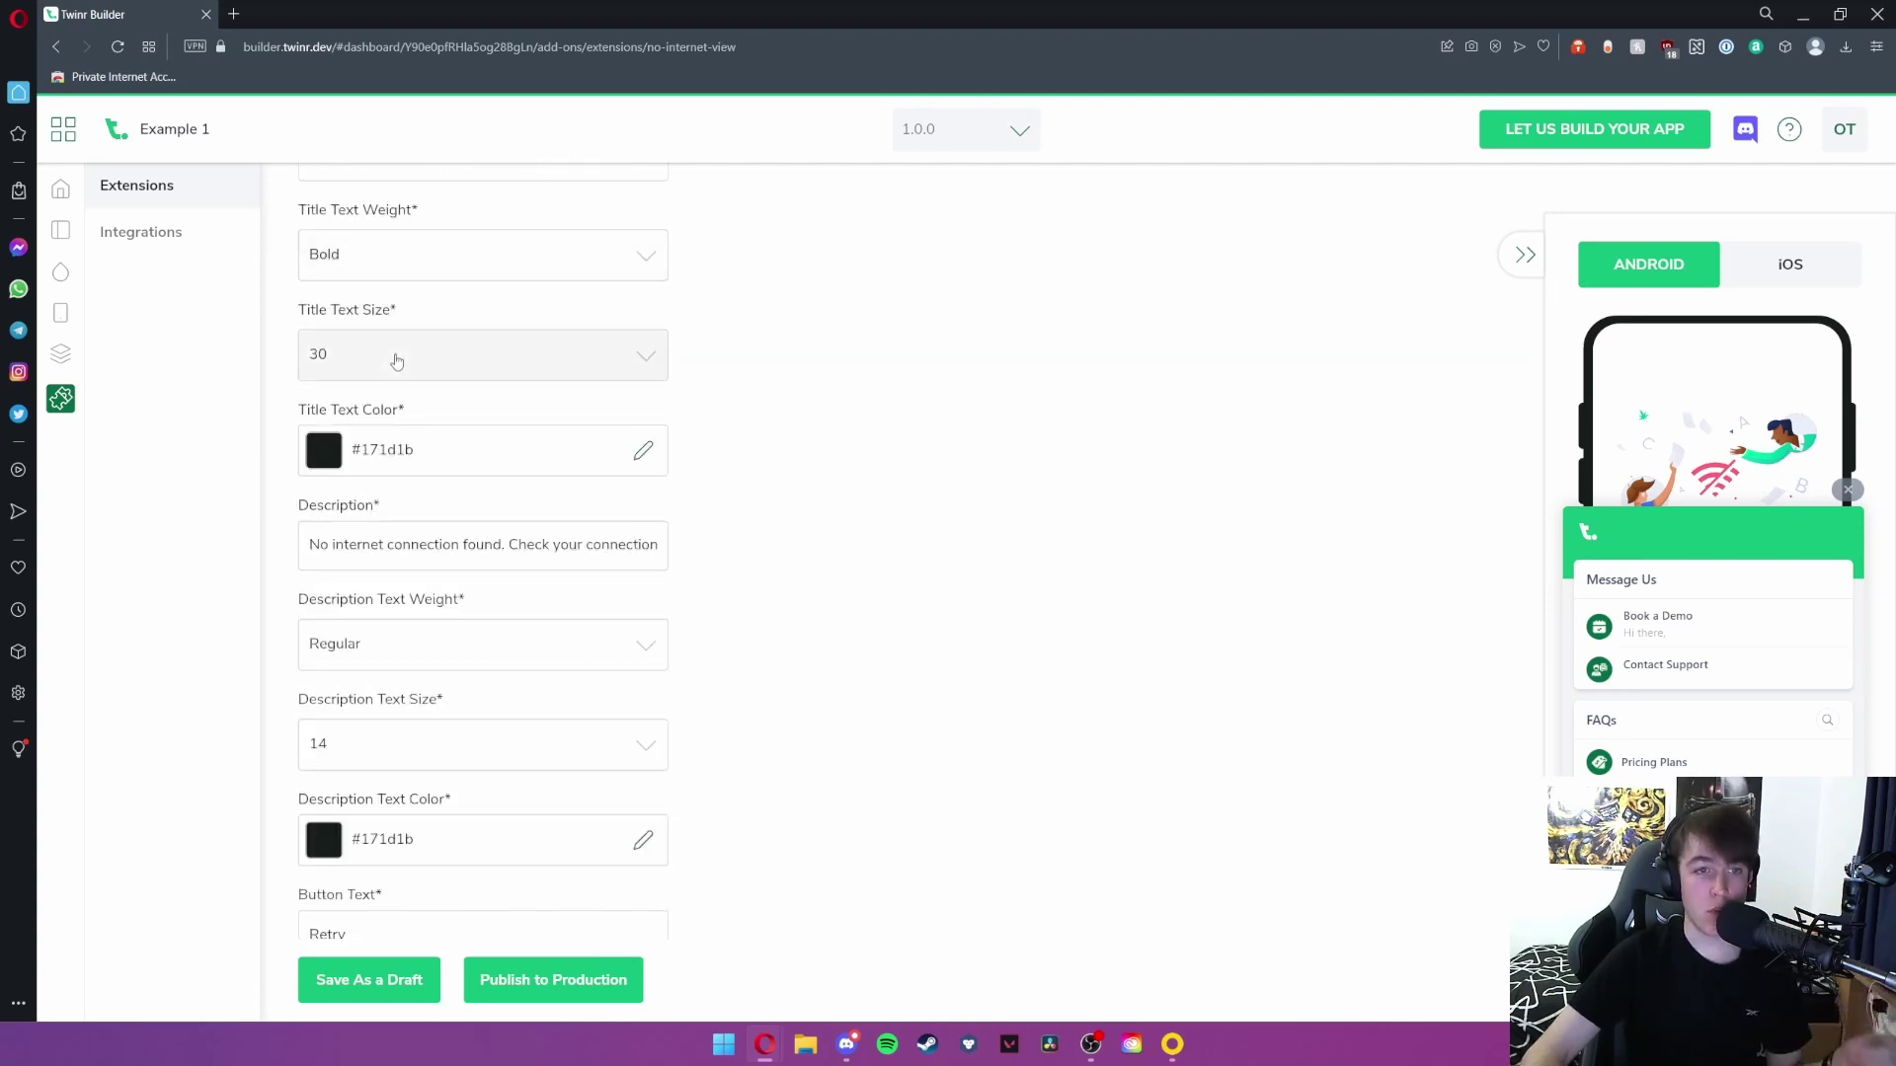
scroll(396, 362, "down", 7)
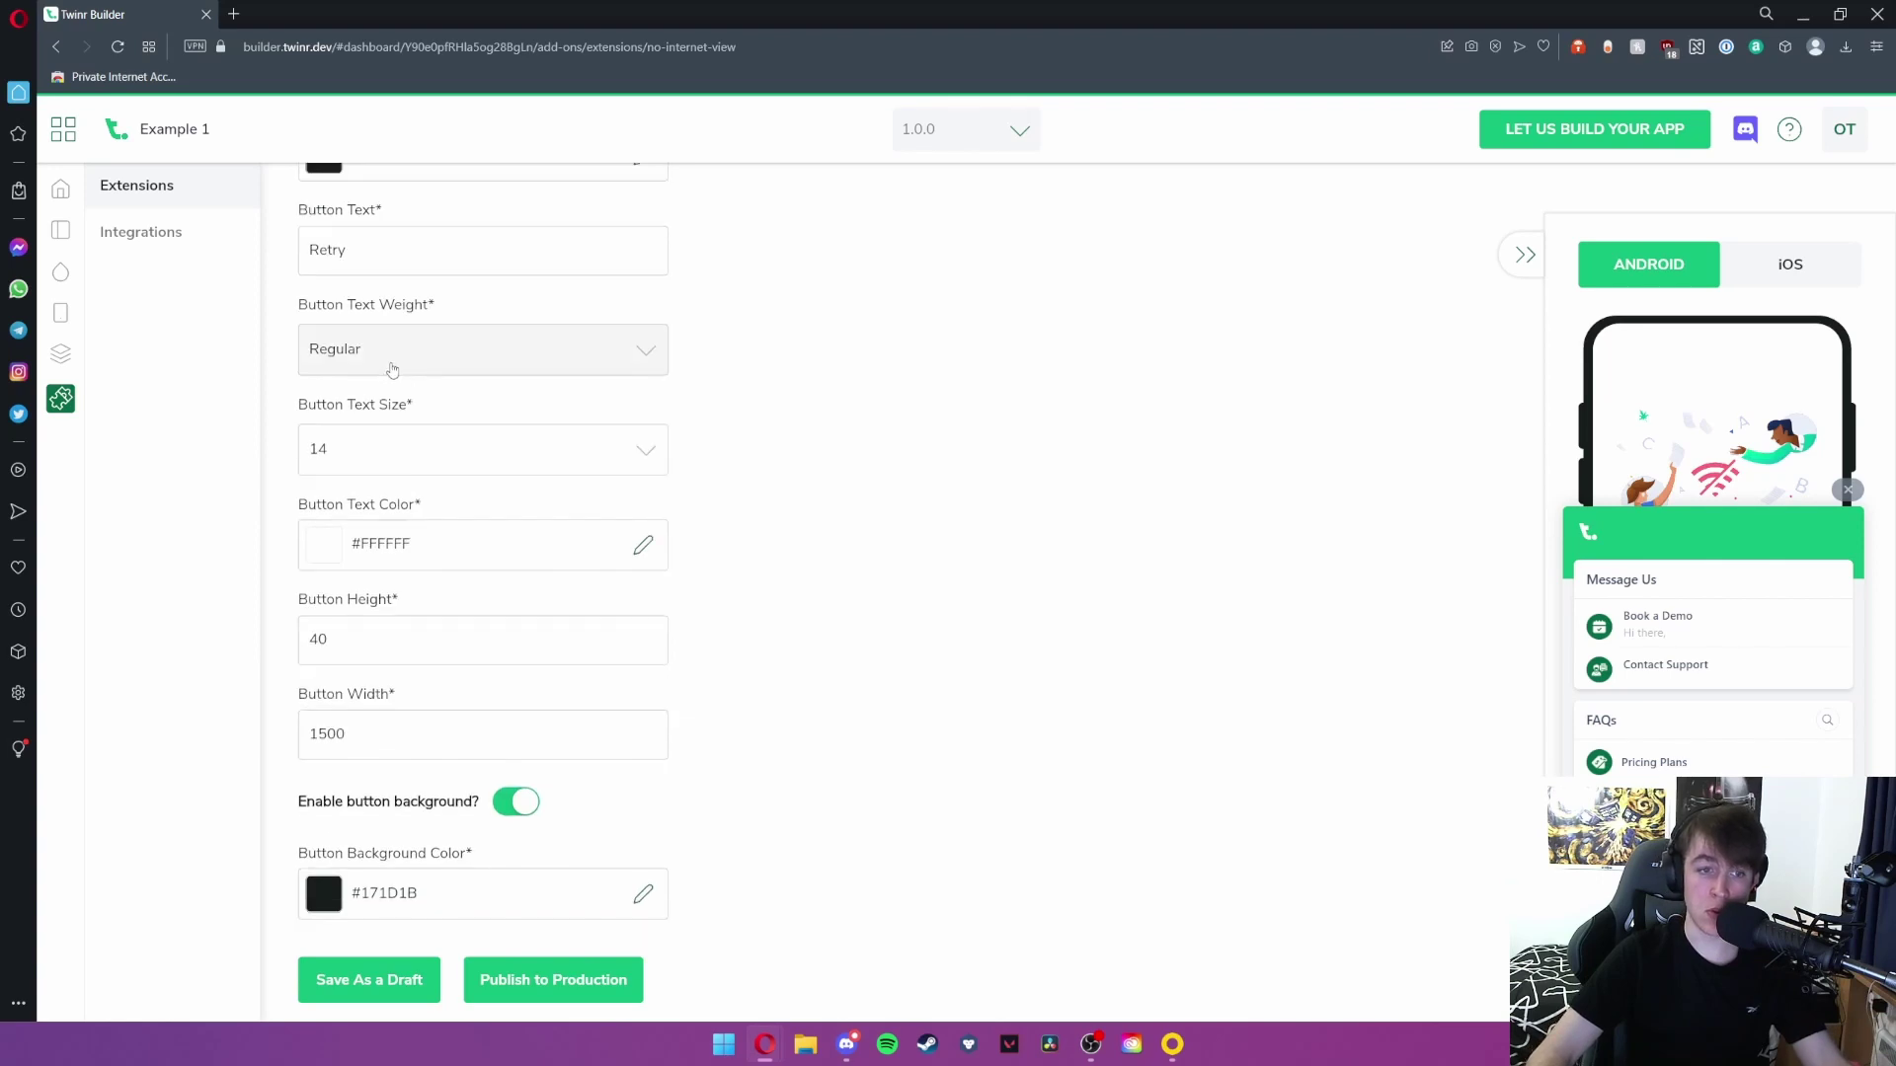
scroll(393, 373, "up", 12)
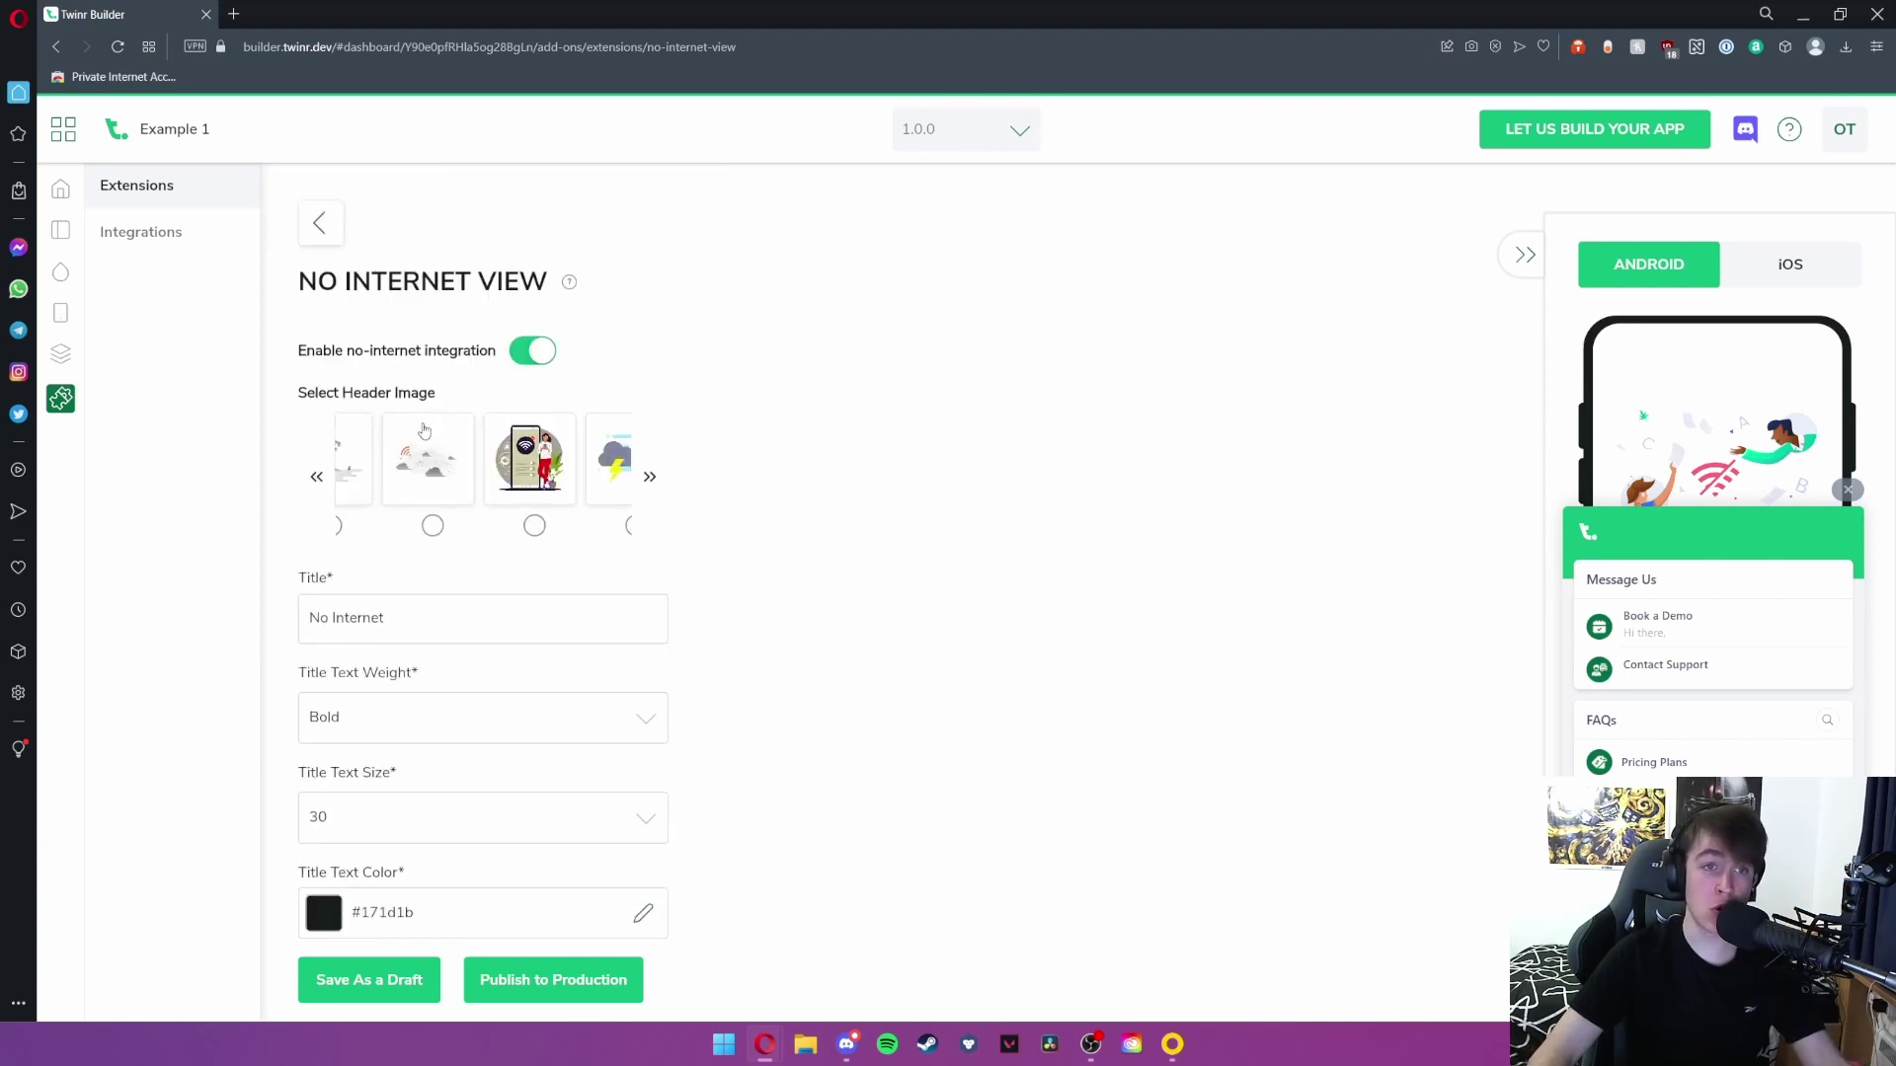
Page back and forth through the No Internet View header image choices
left_click(317, 478)
left_click(650, 479)
left_click(650, 479)
left_click(651, 480)
left_click(652, 480)
Look over the Push Notifications integration under Integrations, then go back to My Applications
left_click(653, 480)
left_click(141, 231)
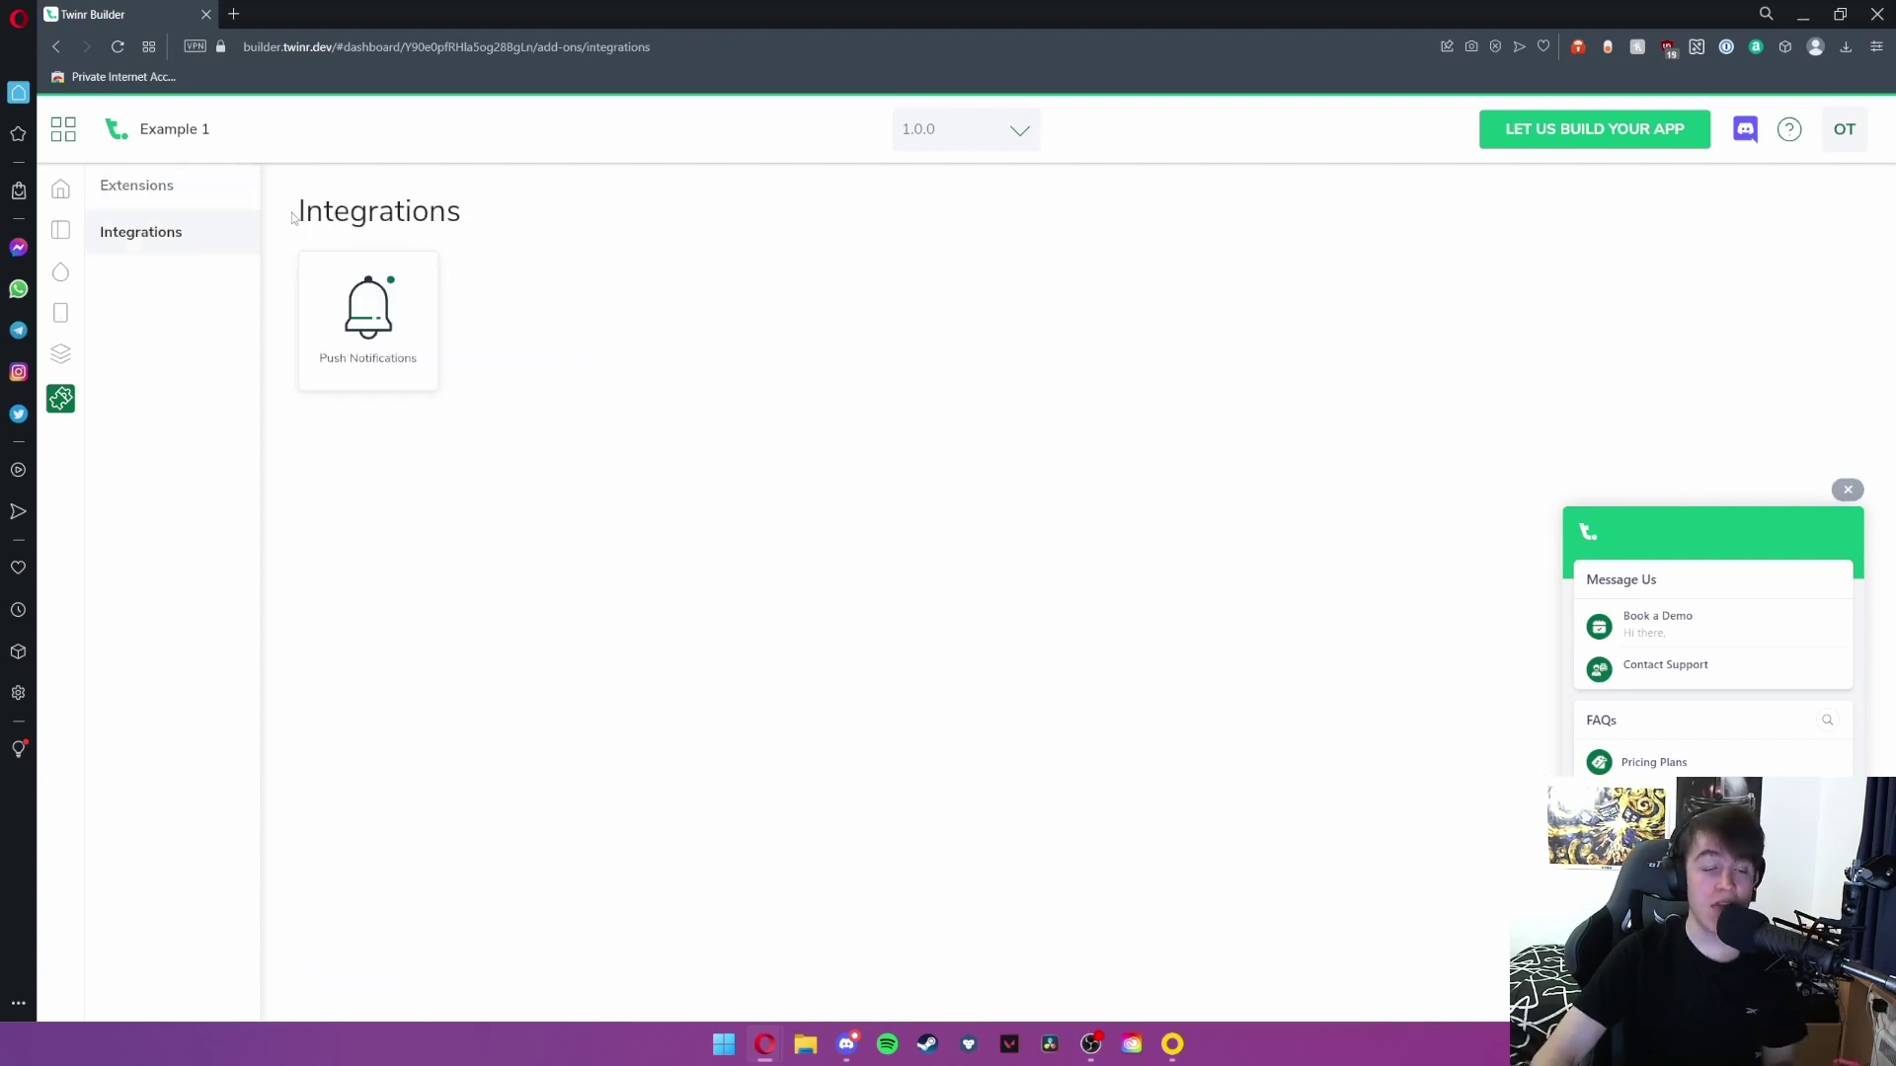
left_click(384, 324)
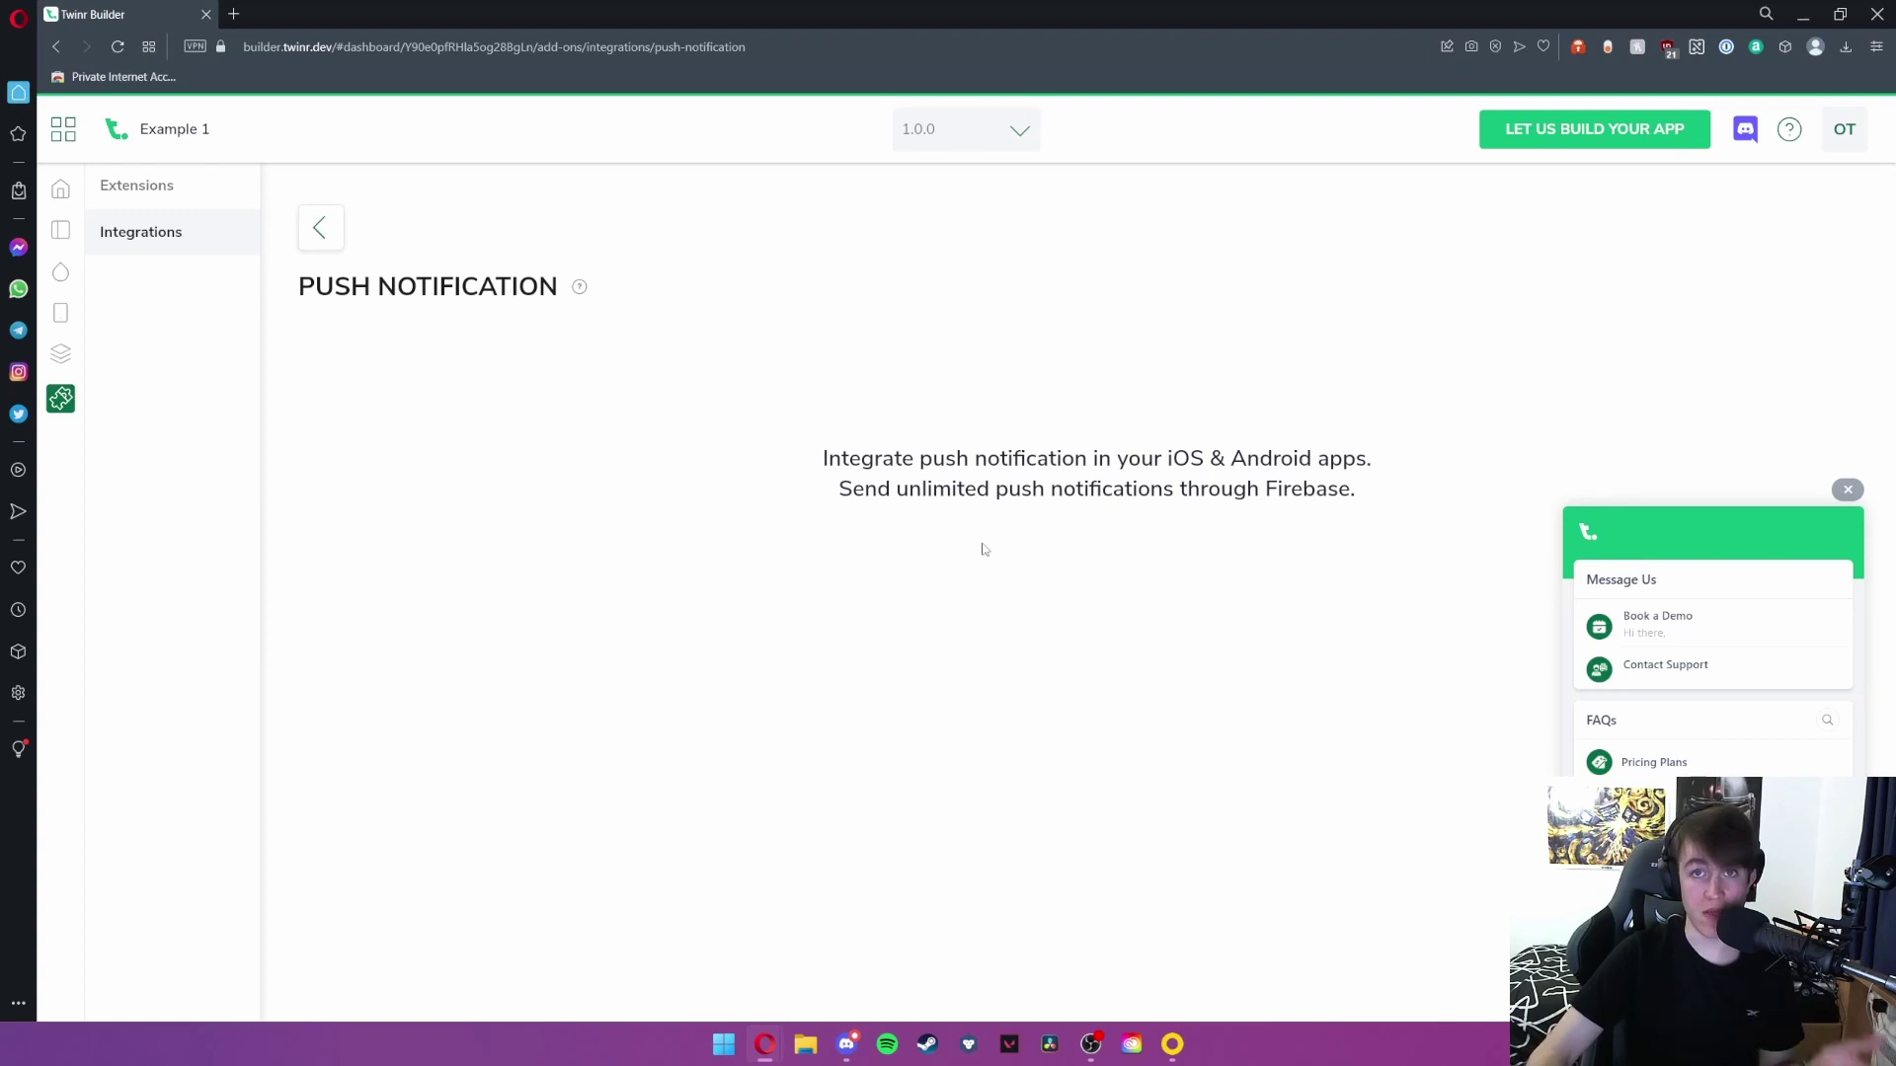
left_click(62, 131)
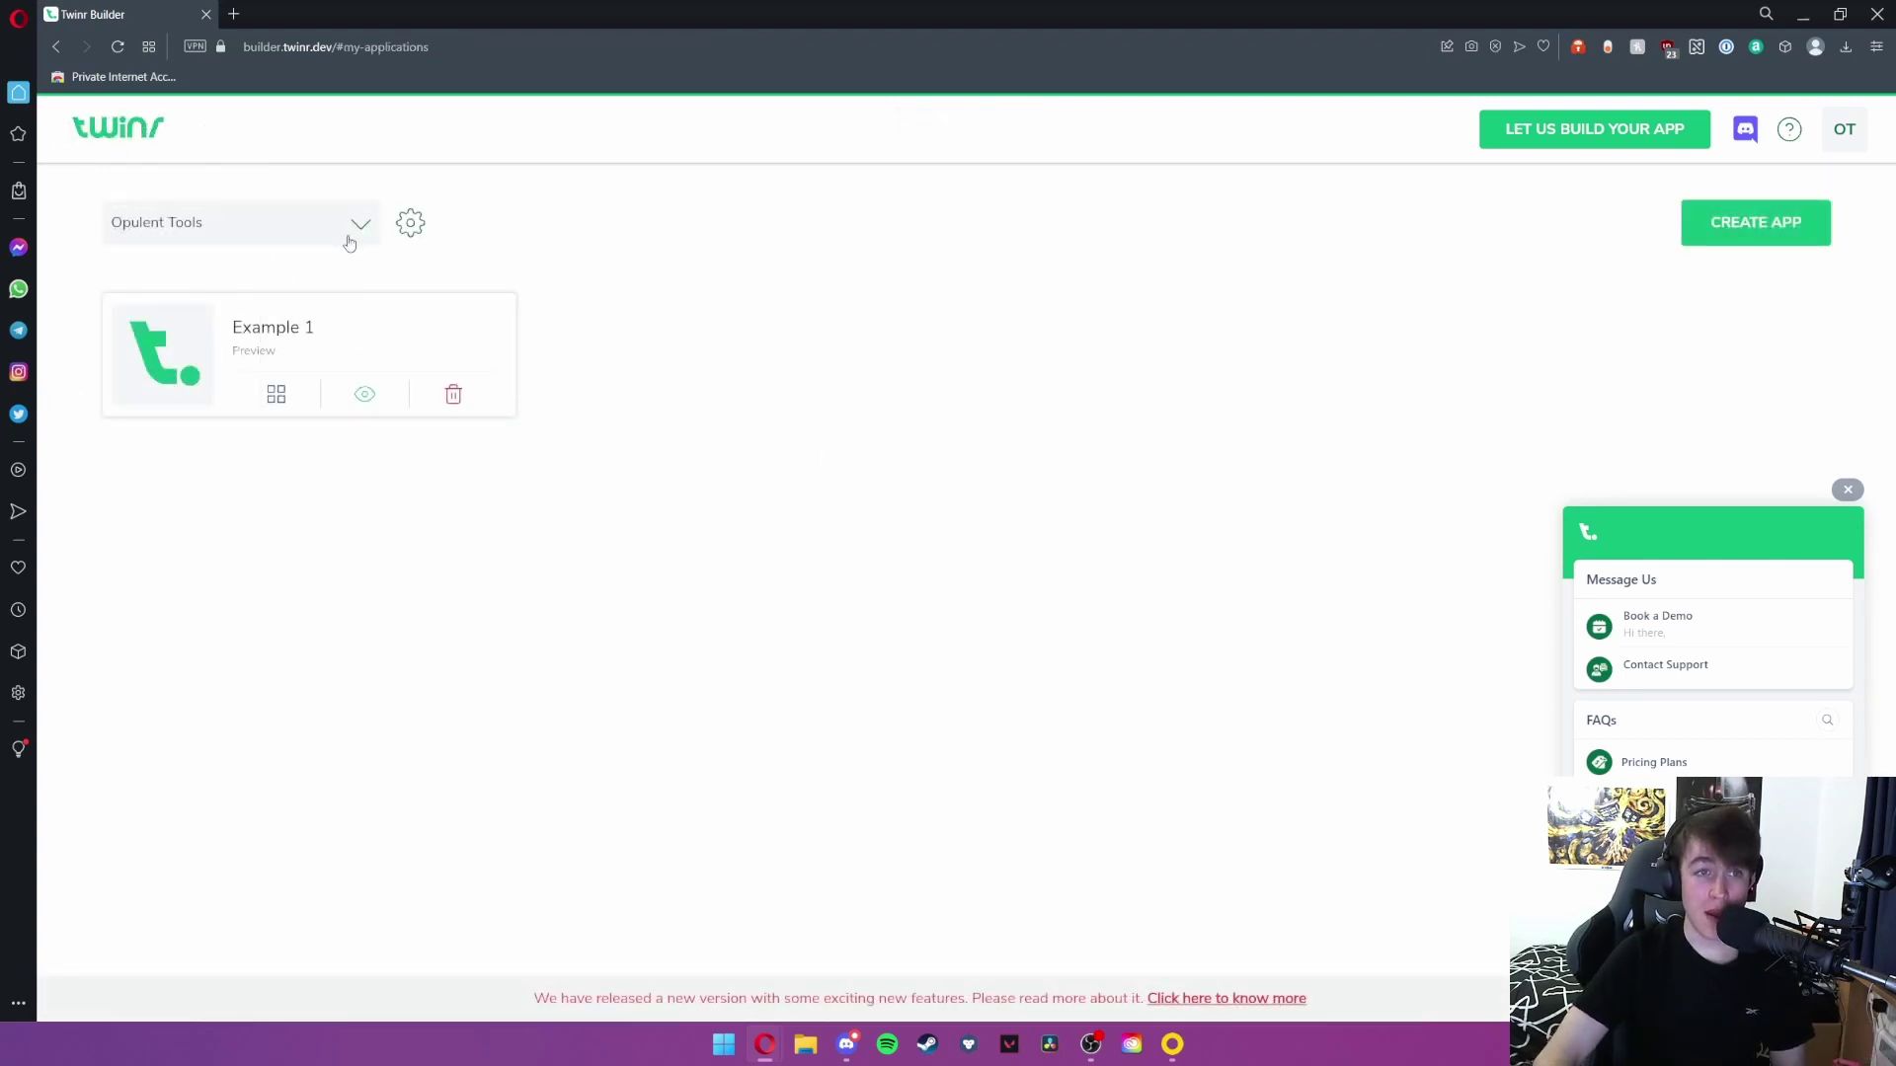
Check the Opulent Tools organization settings and Members list, then reopen Example 1's dashboard
left_click(356, 226)
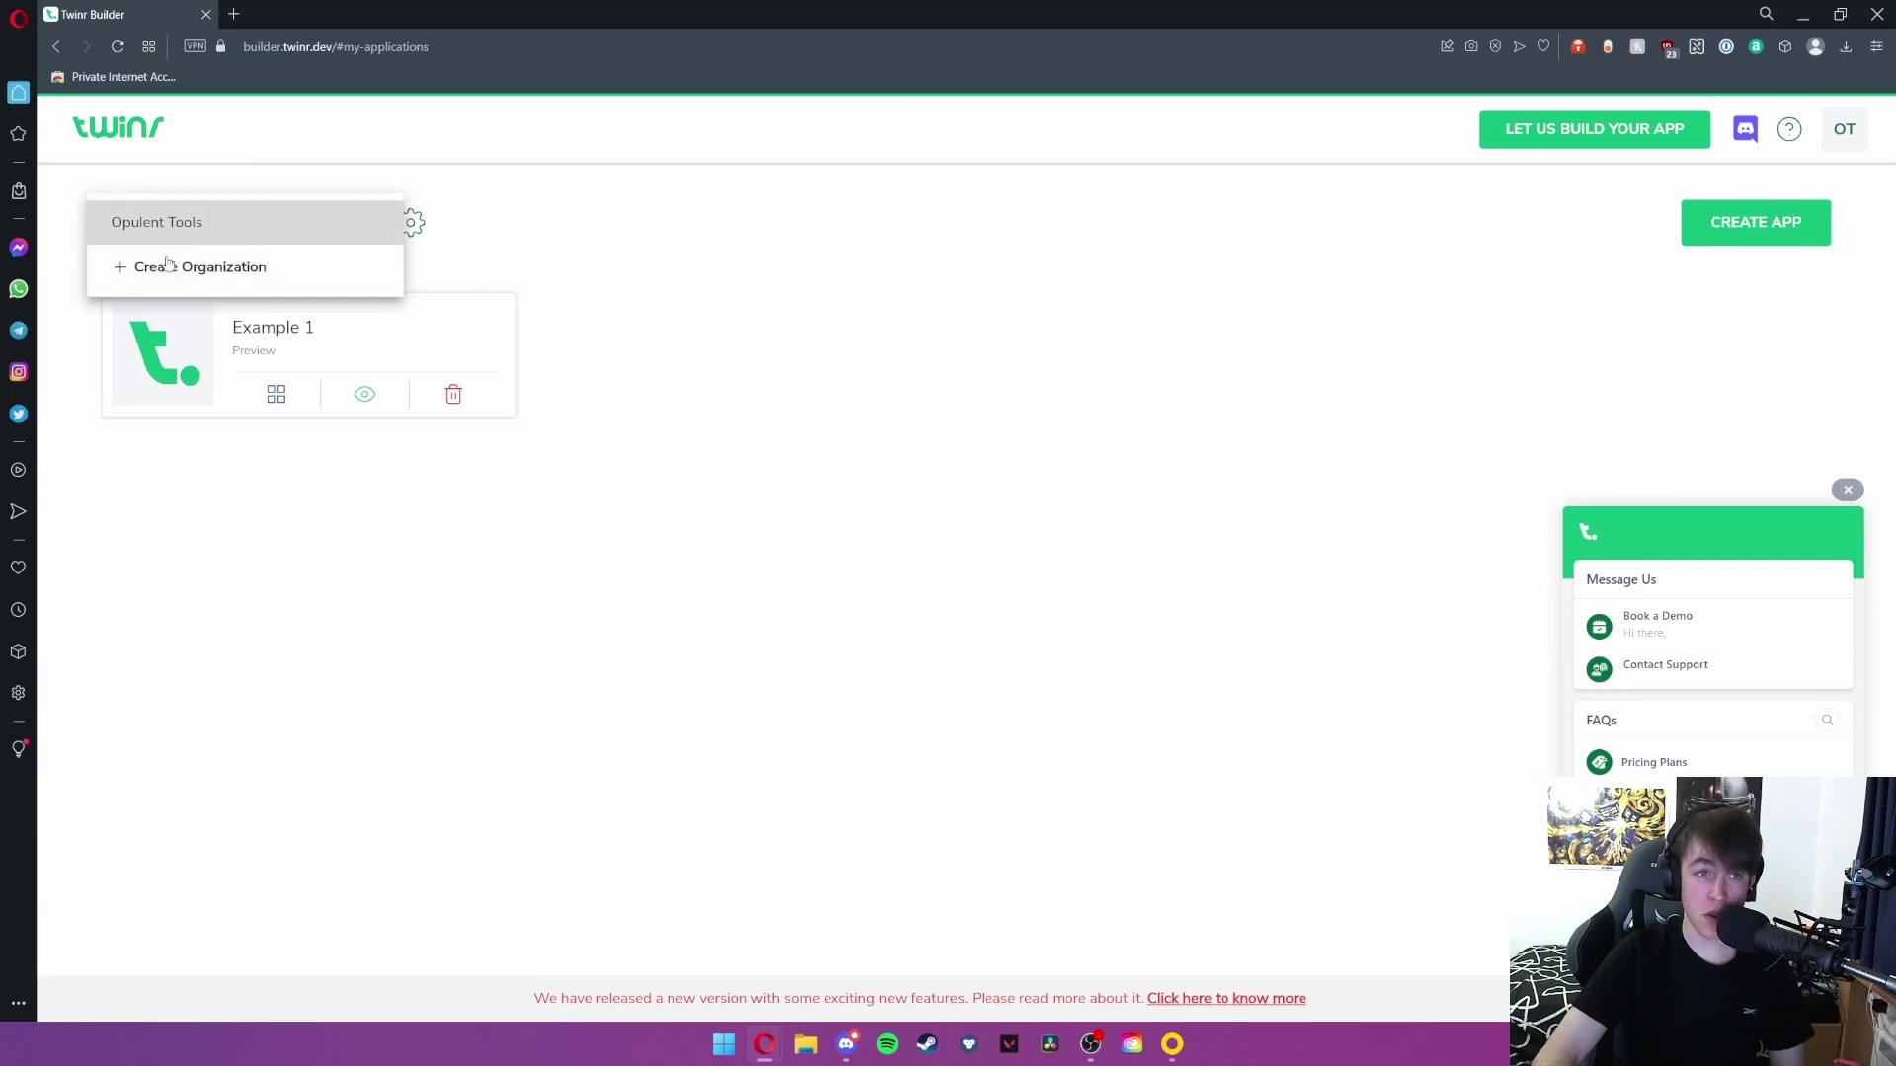
left_click(413, 222)
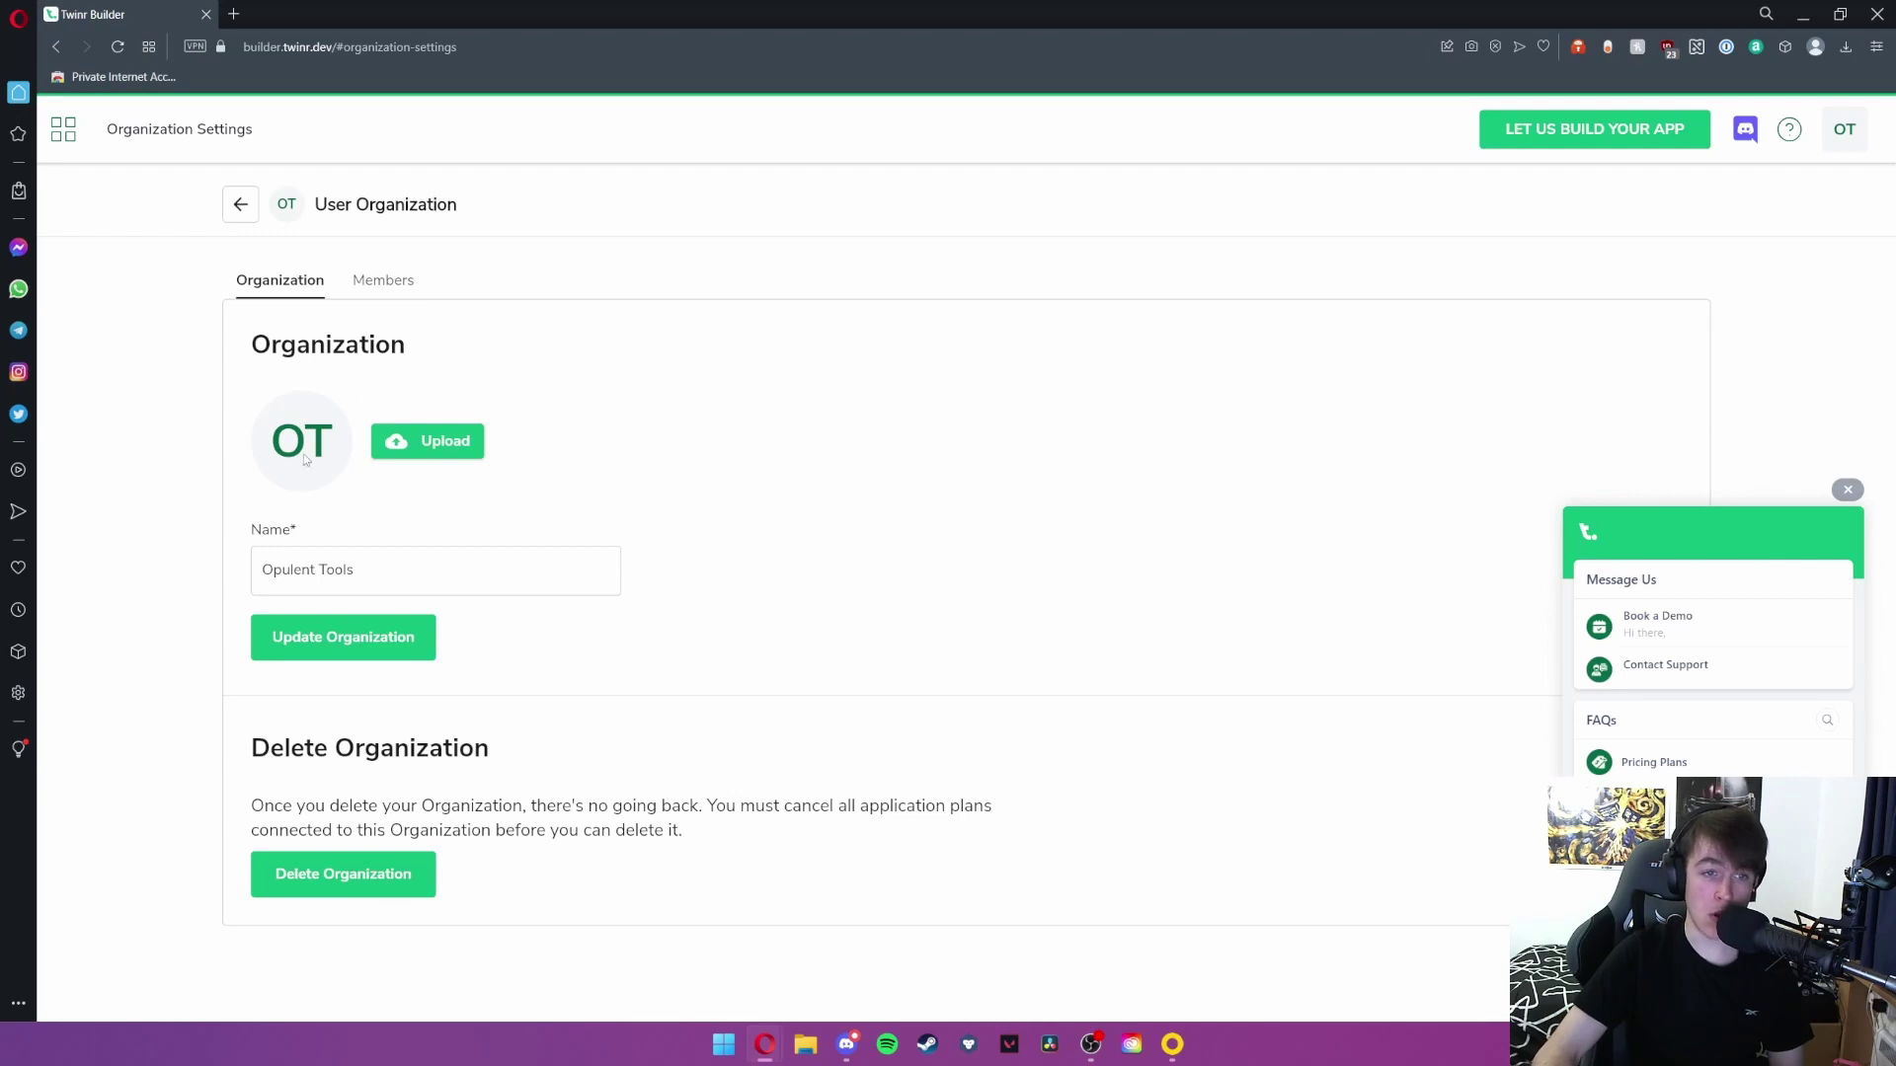
left_click(360, 279)
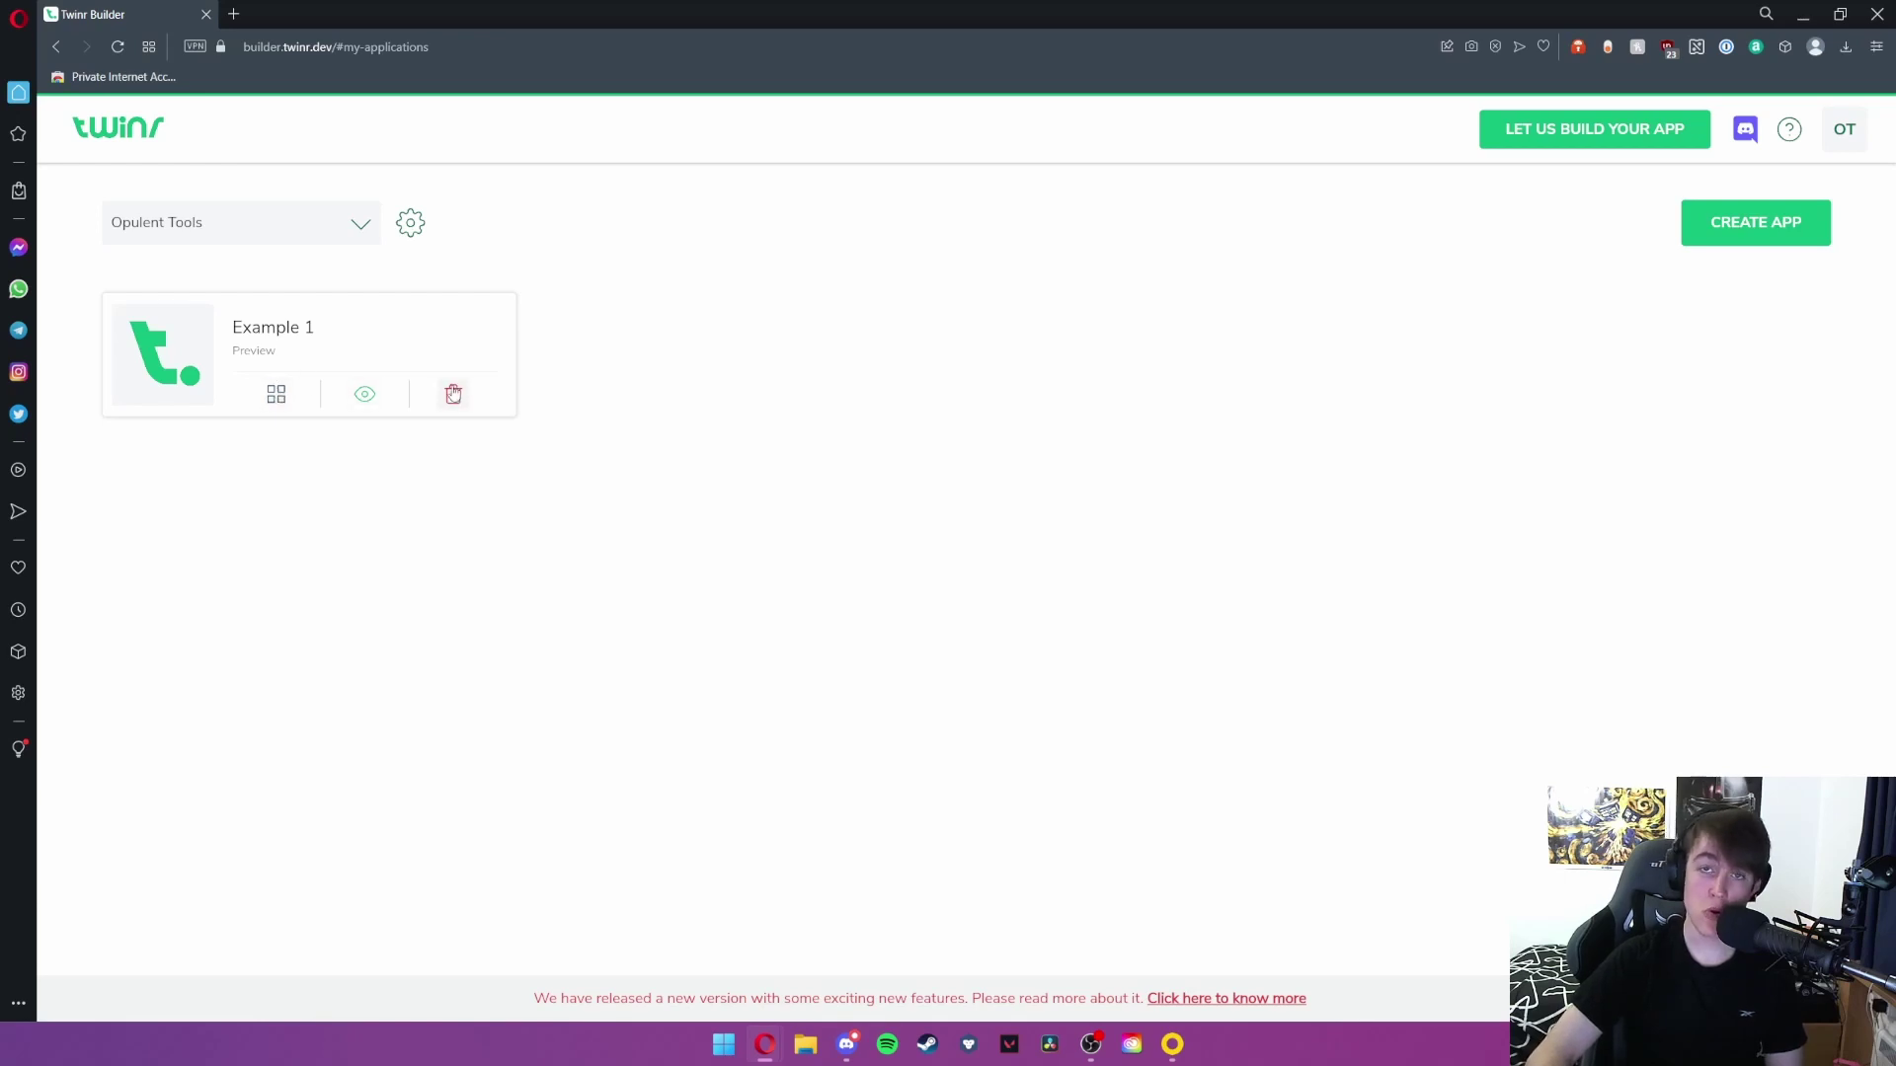
left_click(276, 395)
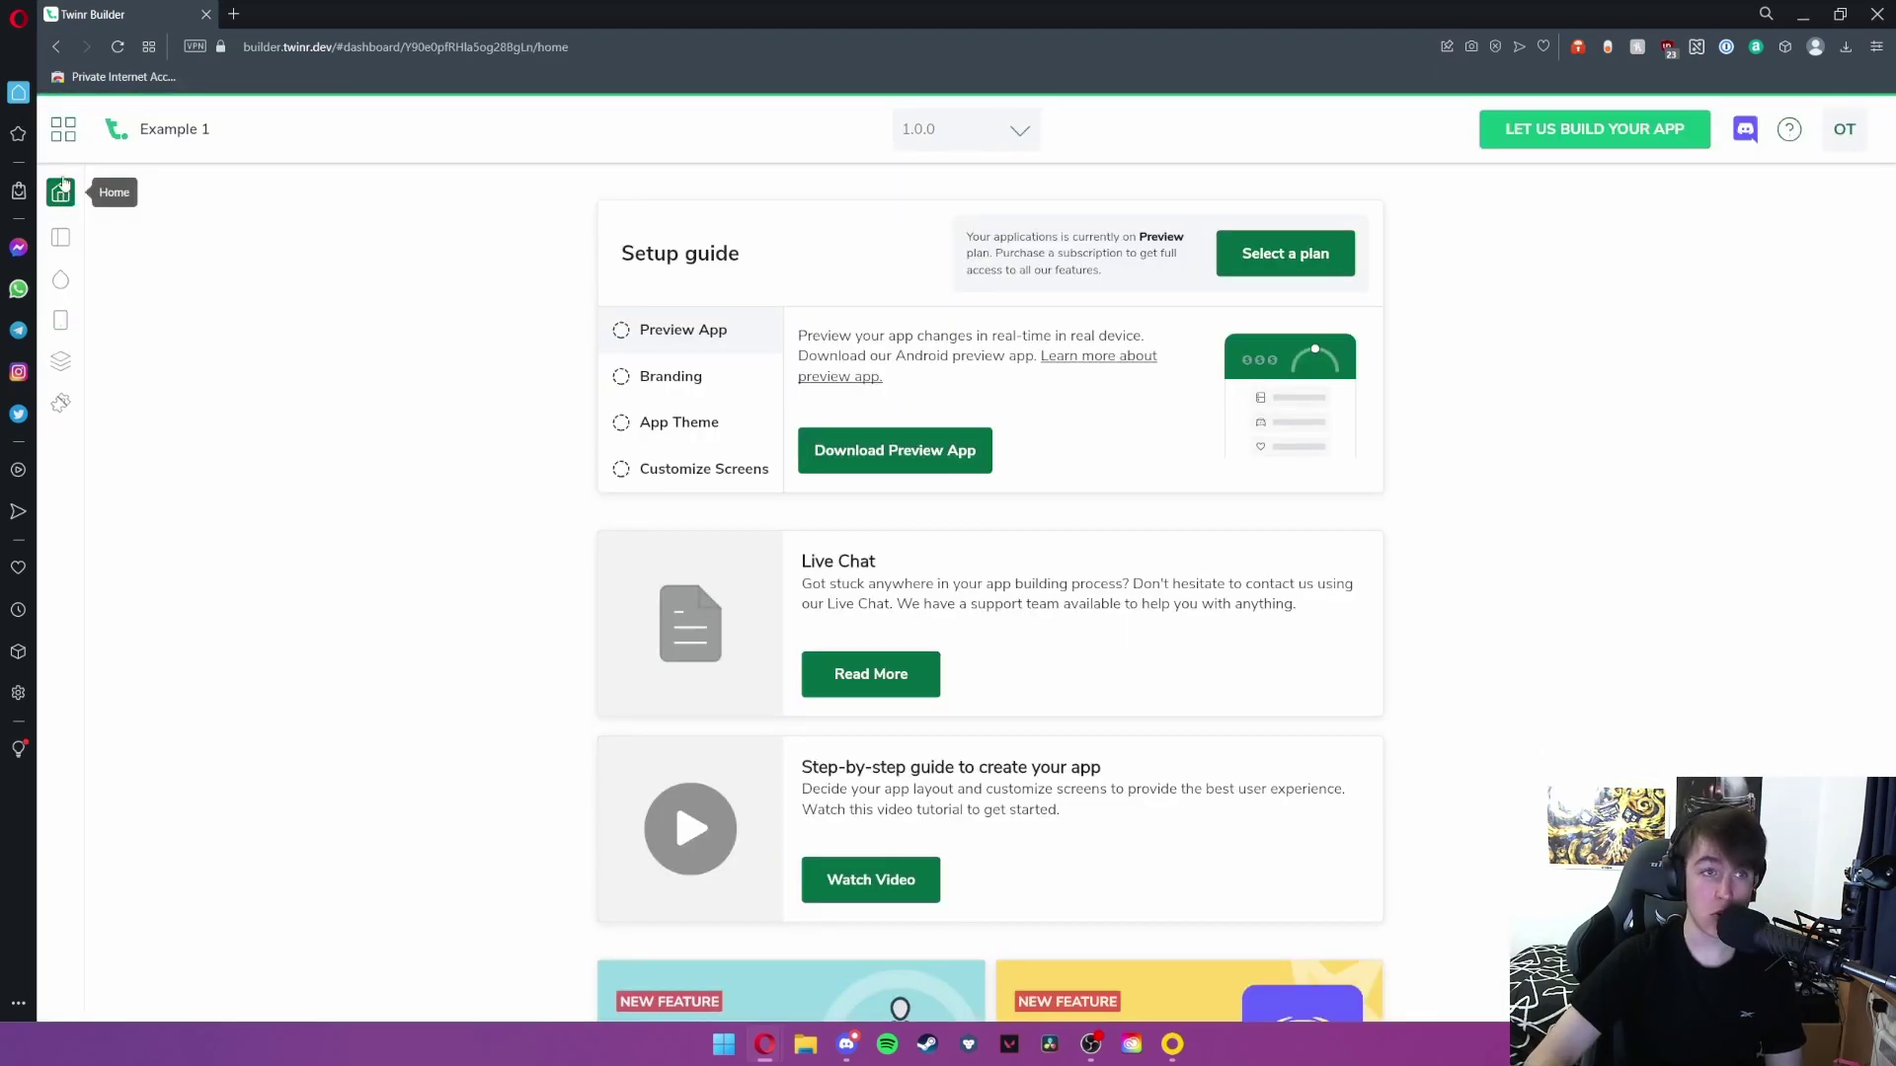
Browse the Twinr Preview app's Google Play listing, then switch back to the Twinr Builder tab
left_click(895, 449)
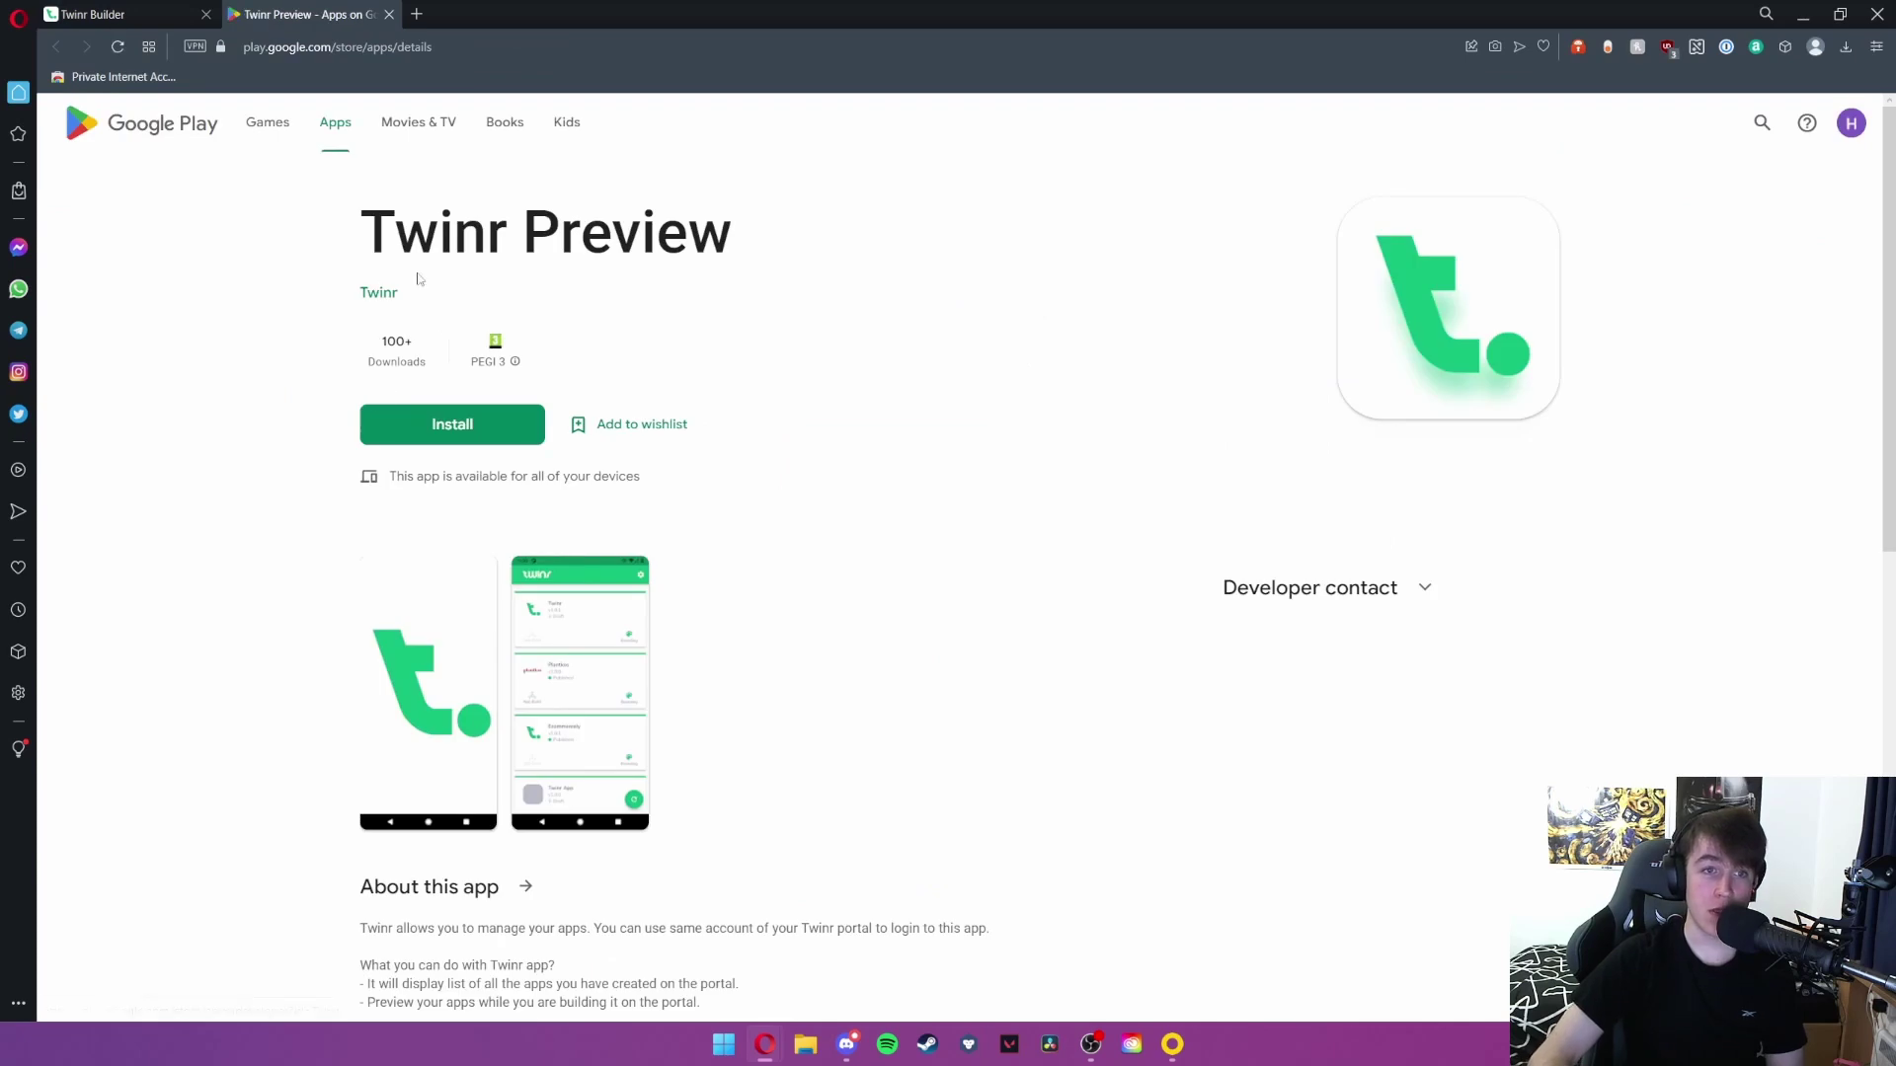
left_click_drag(358, 235, 804, 246)
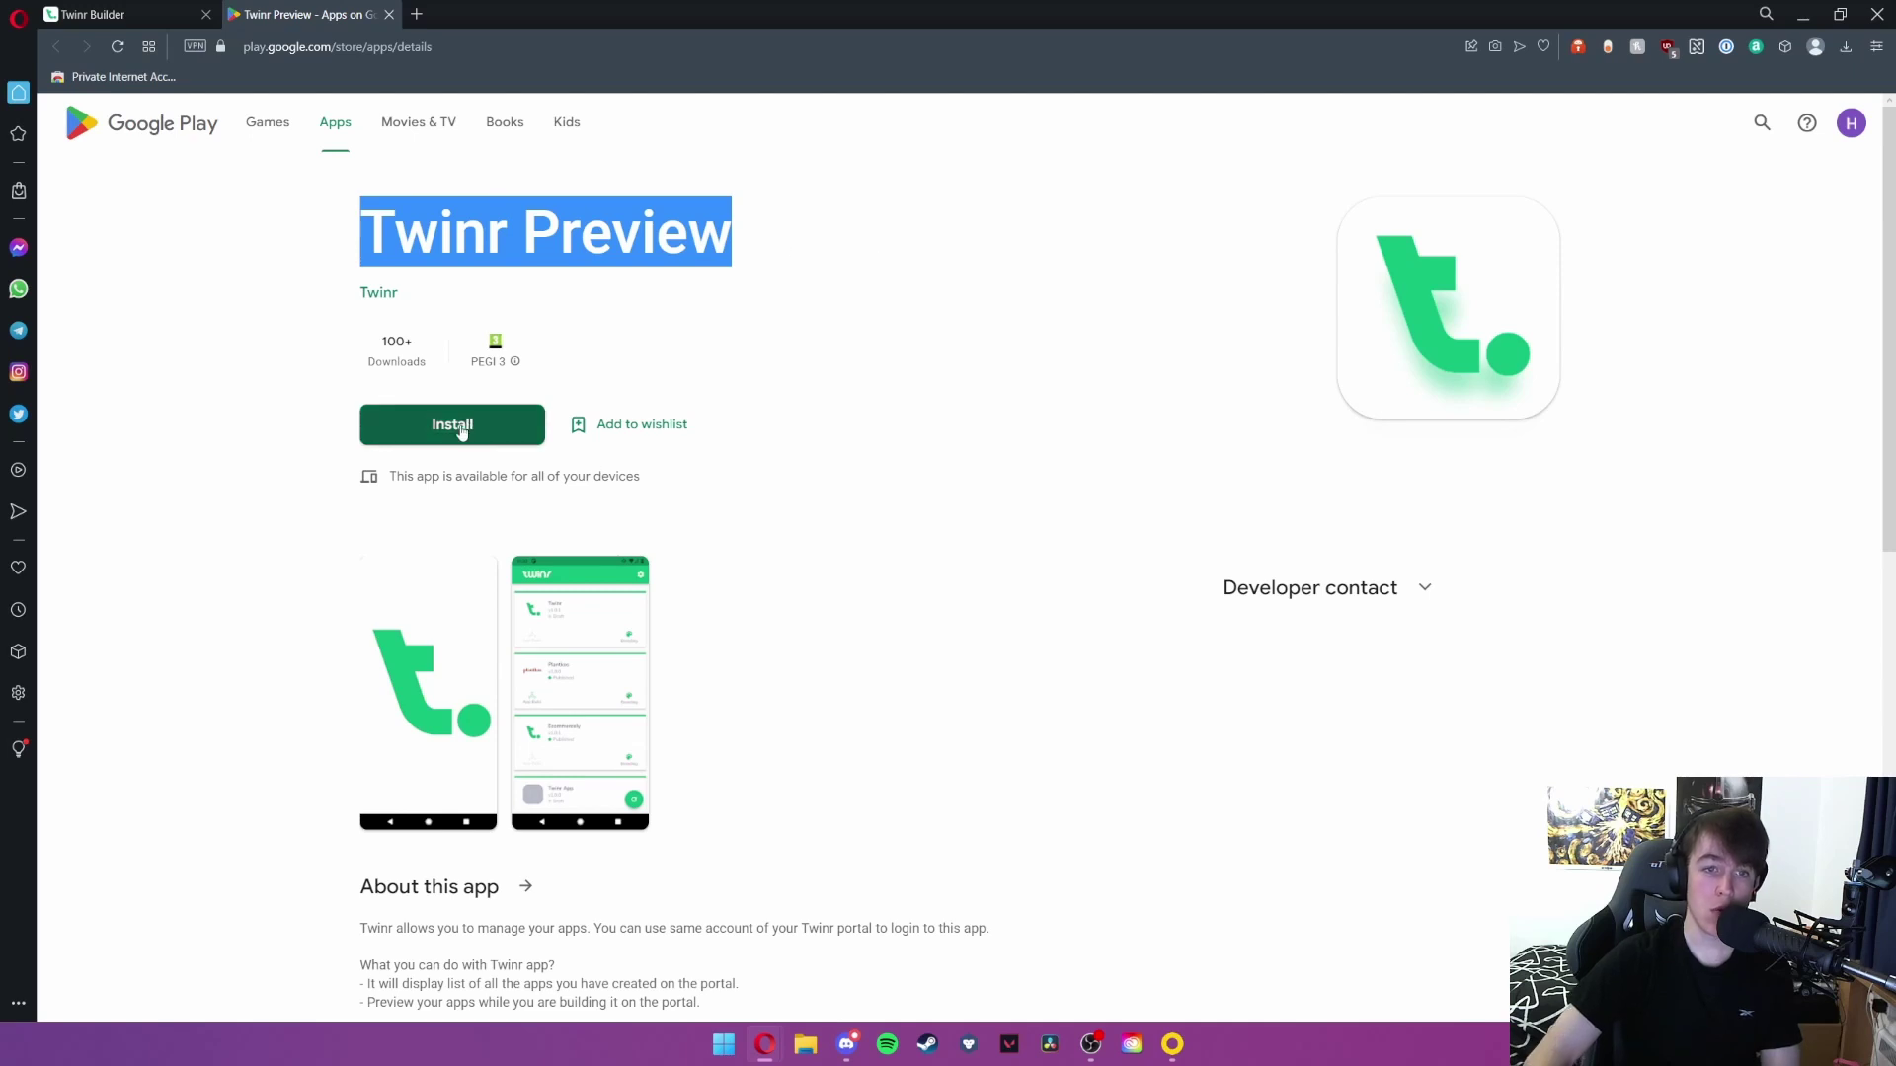
left_click(384, 345)
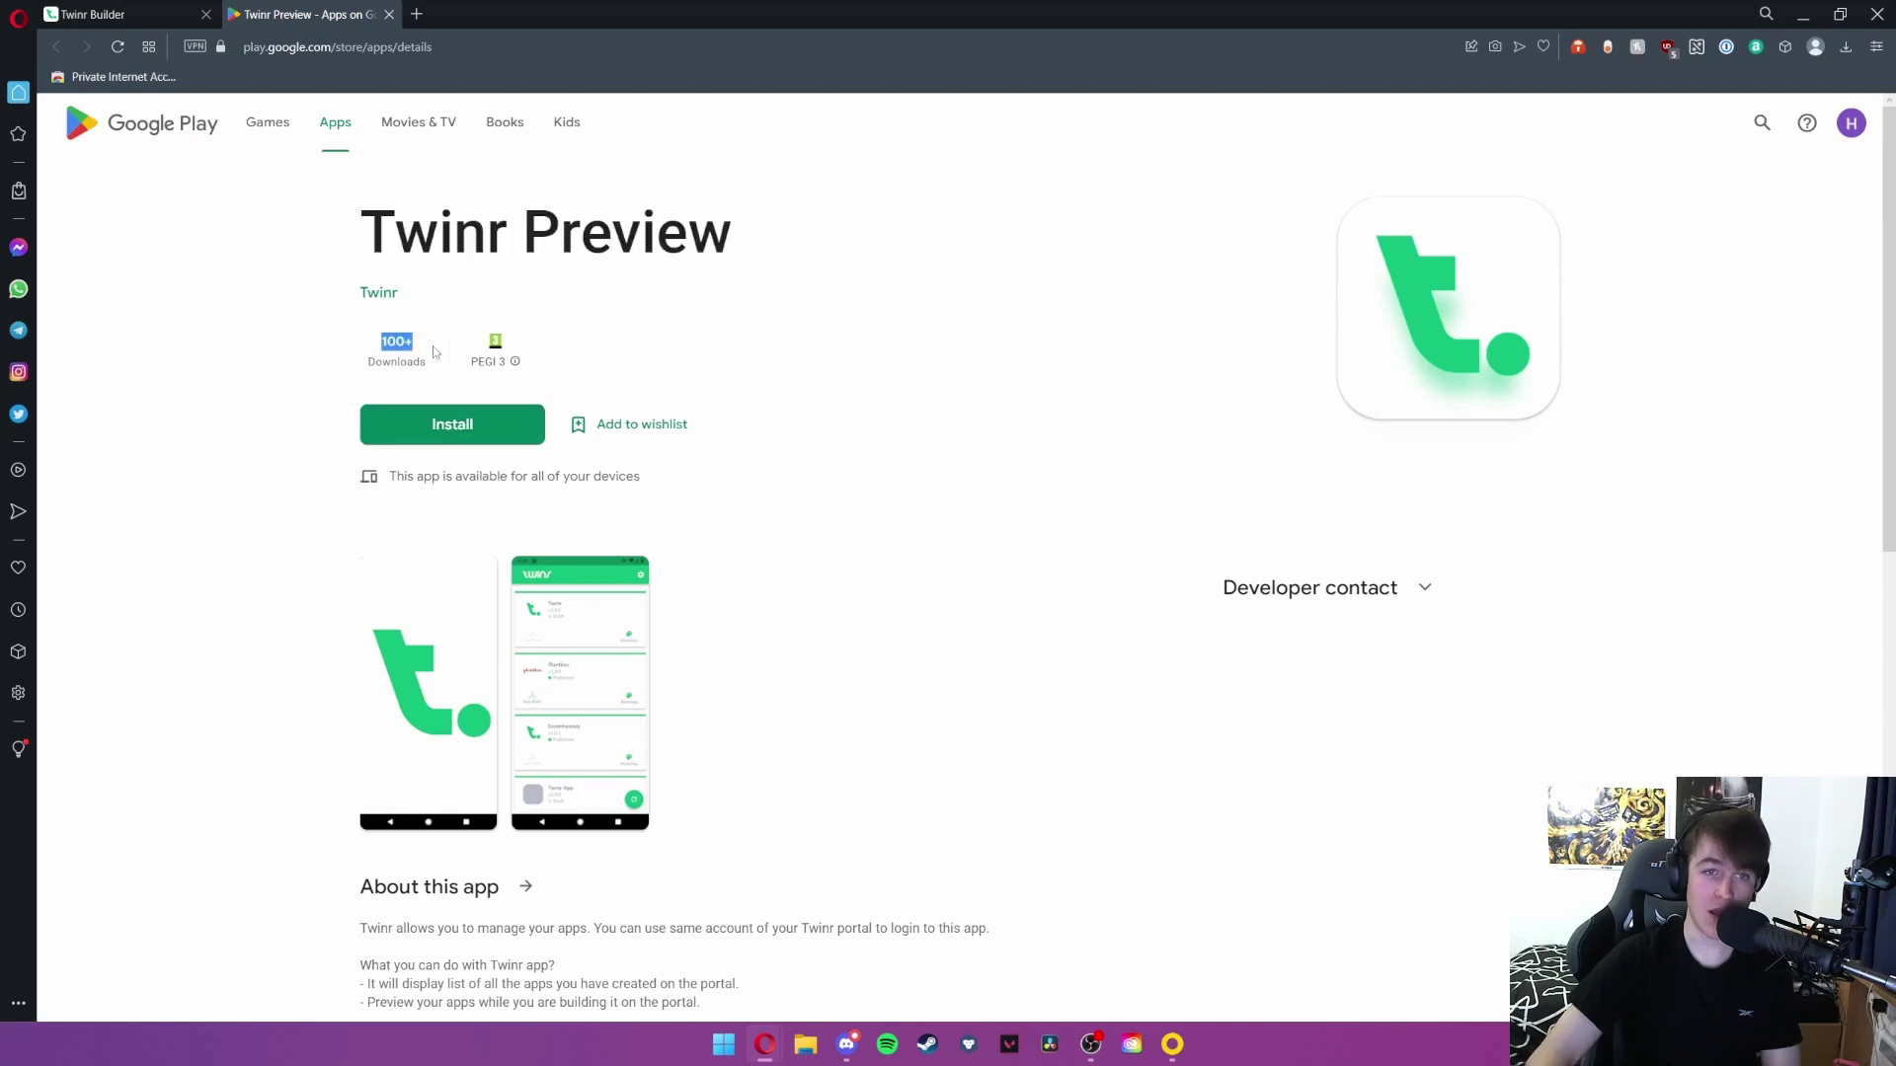
scroll(435, 353, "down", 2)
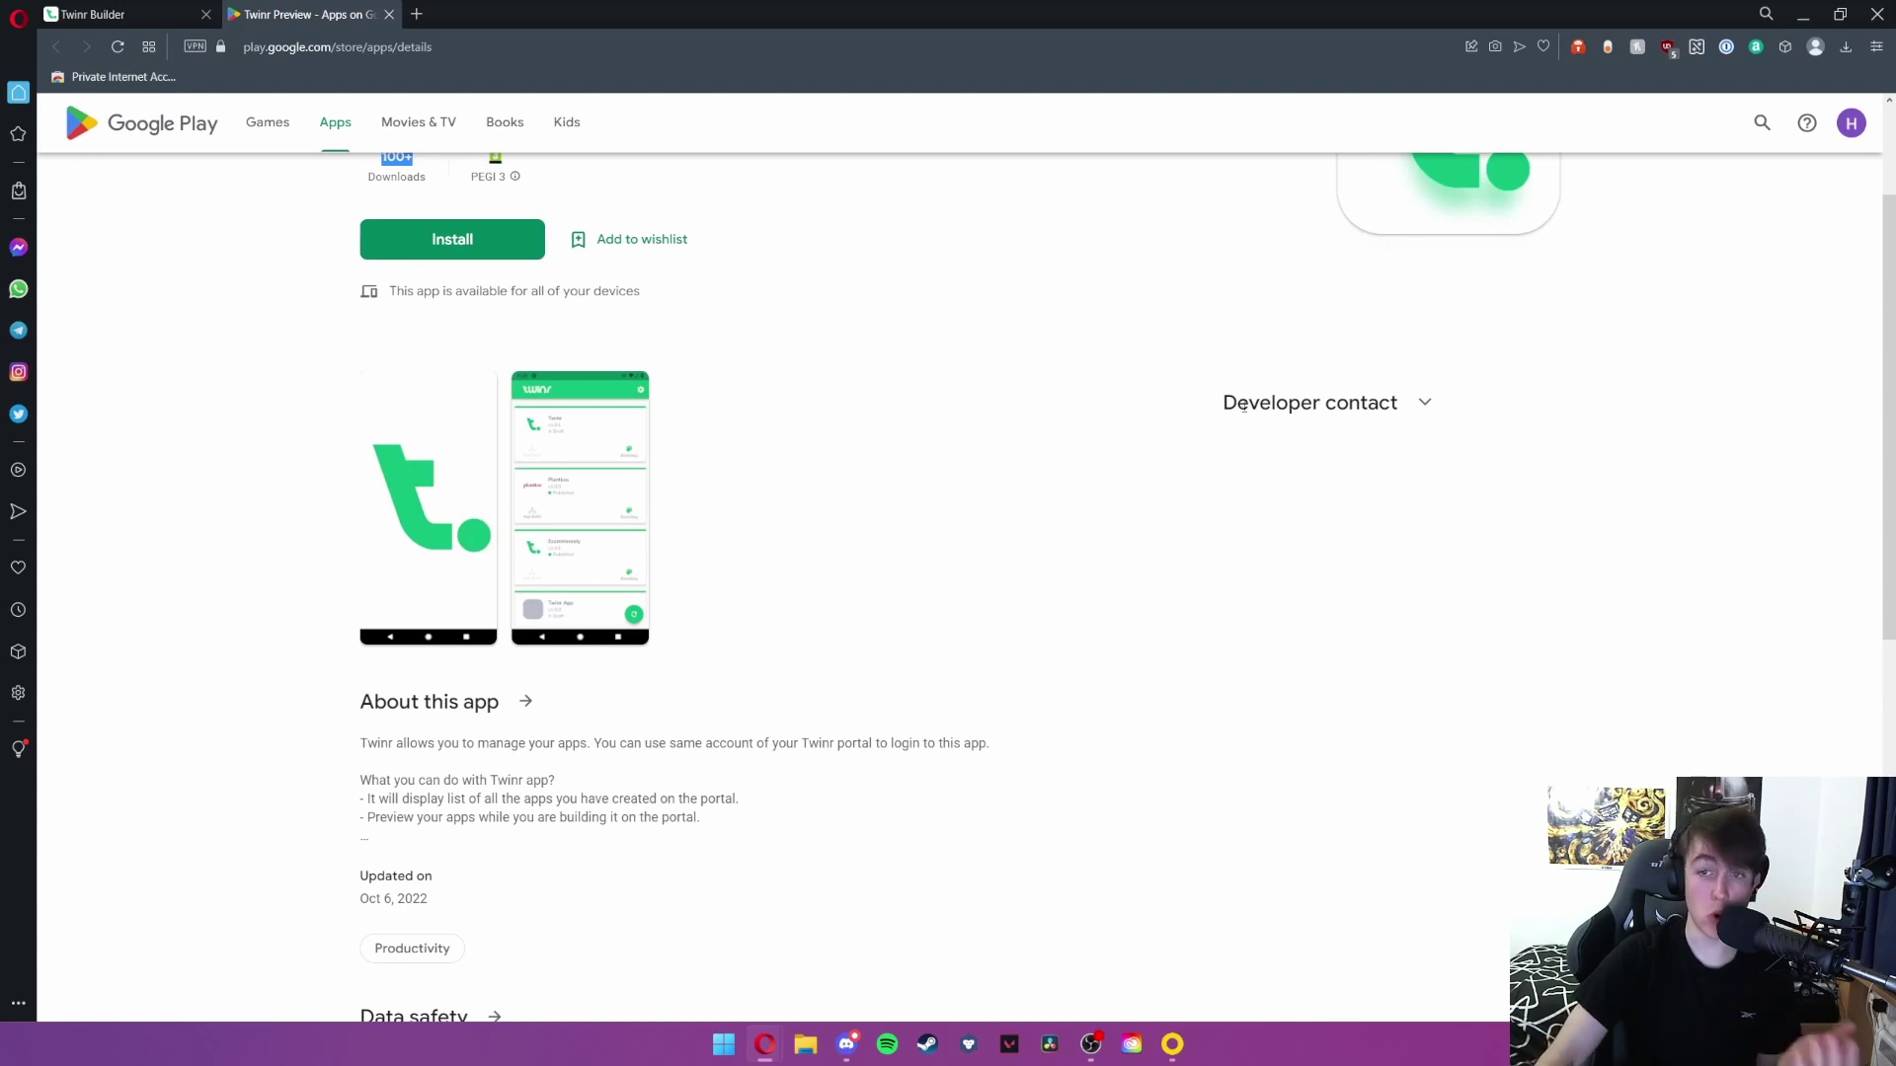
scroll(1242, 404, "down", 6)
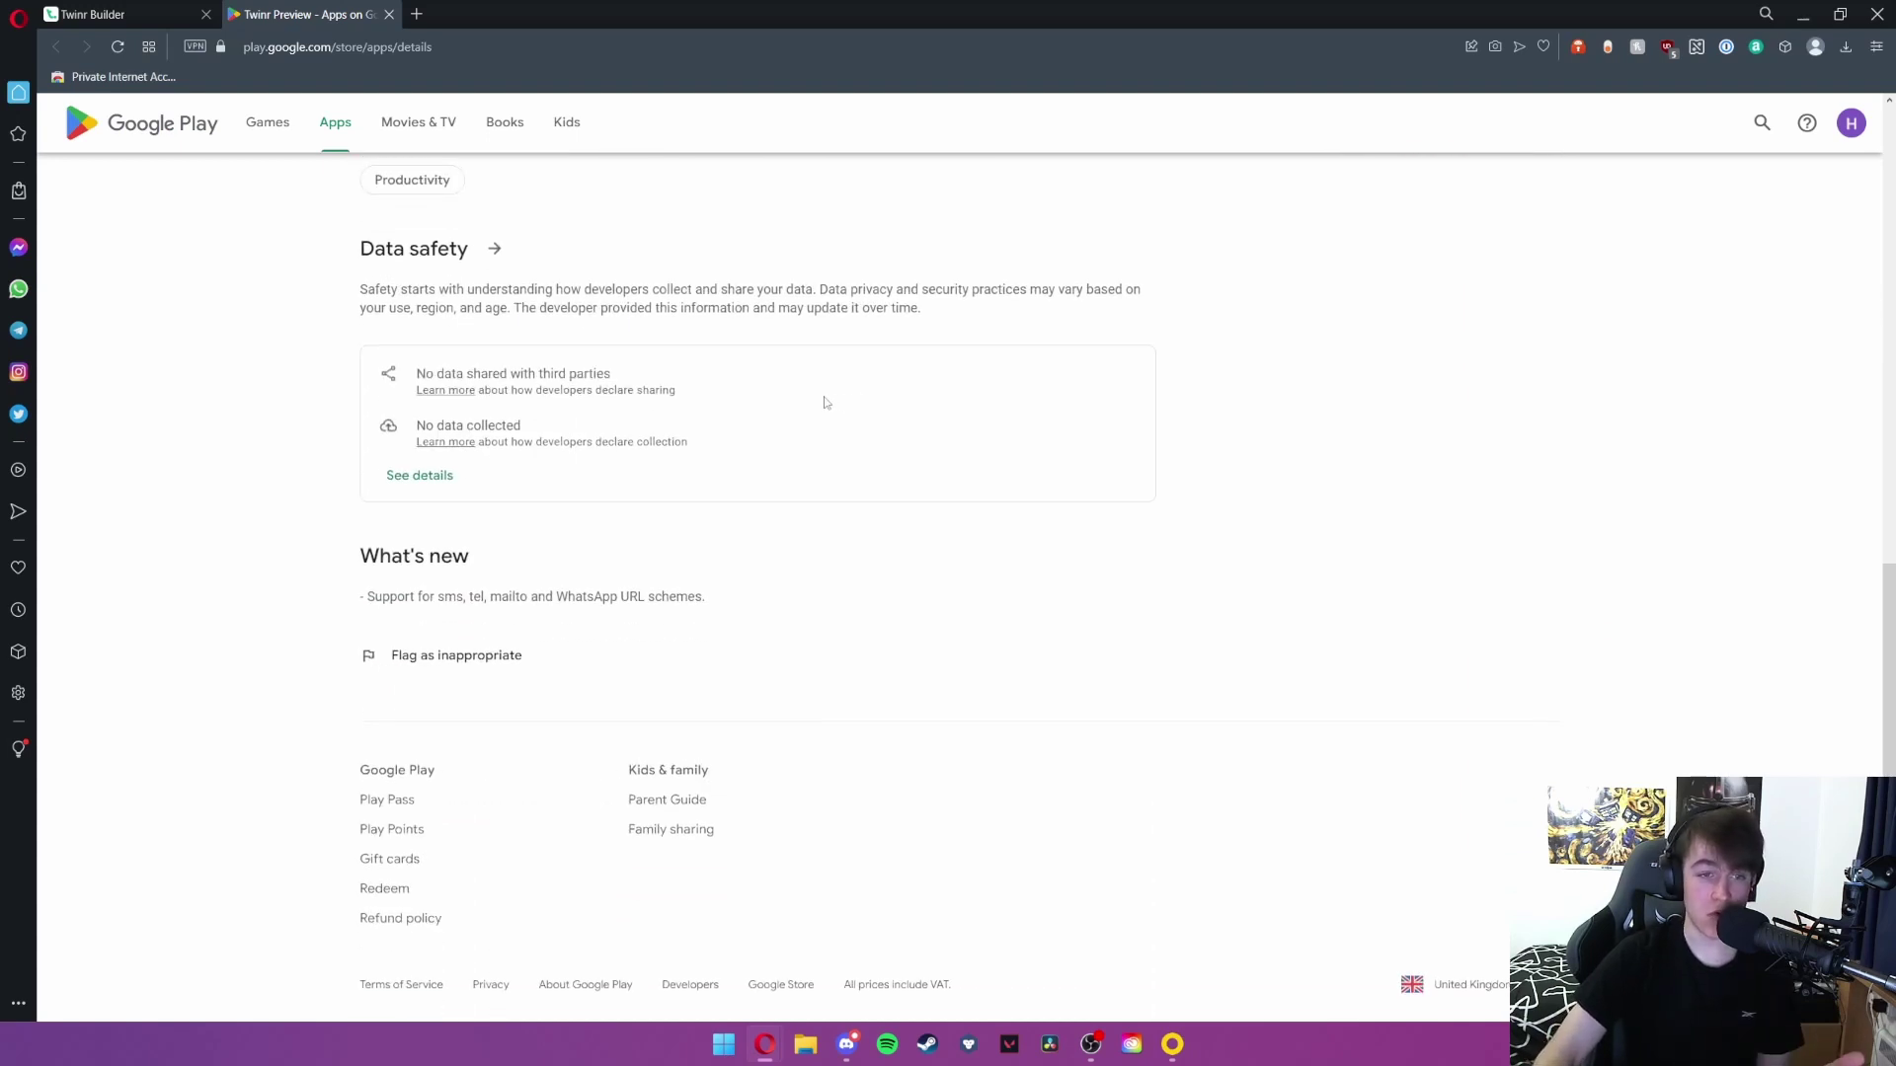
scroll(824, 403, "up", 10)
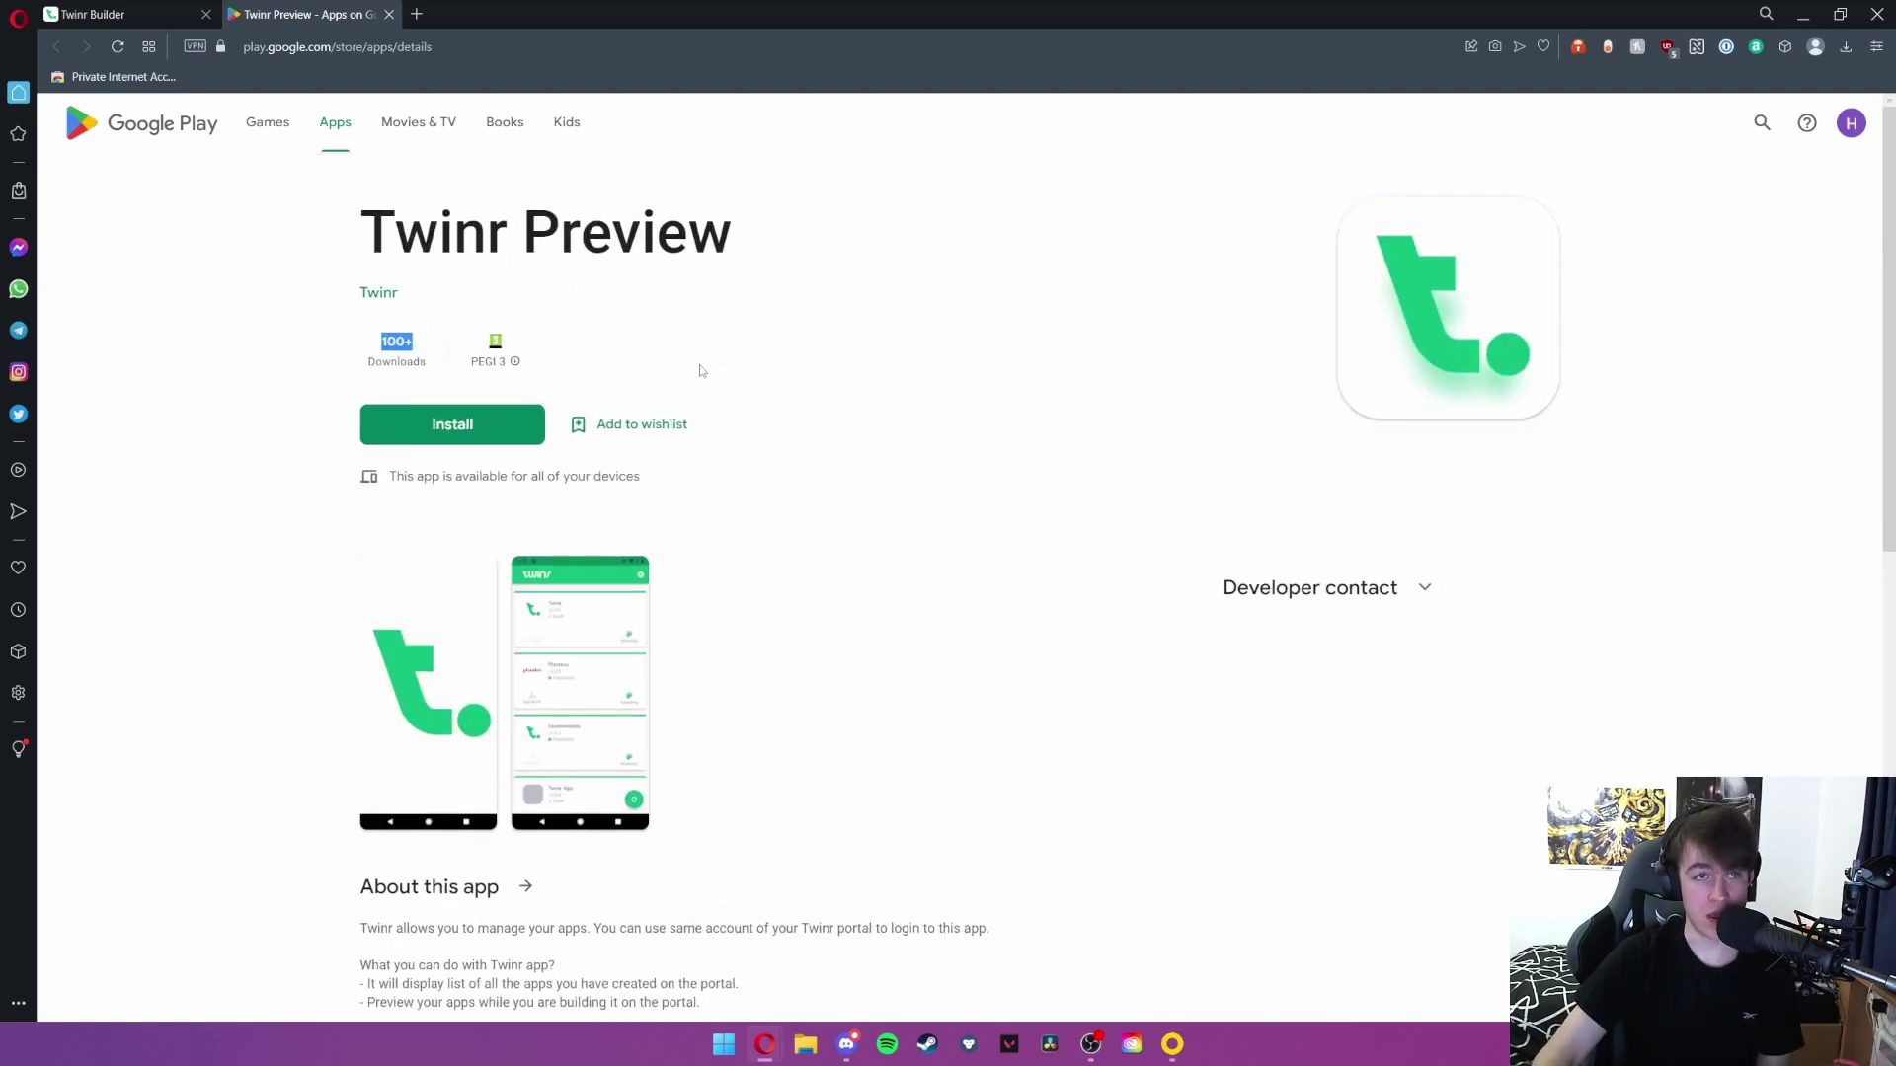
key("ctrl+Tab")
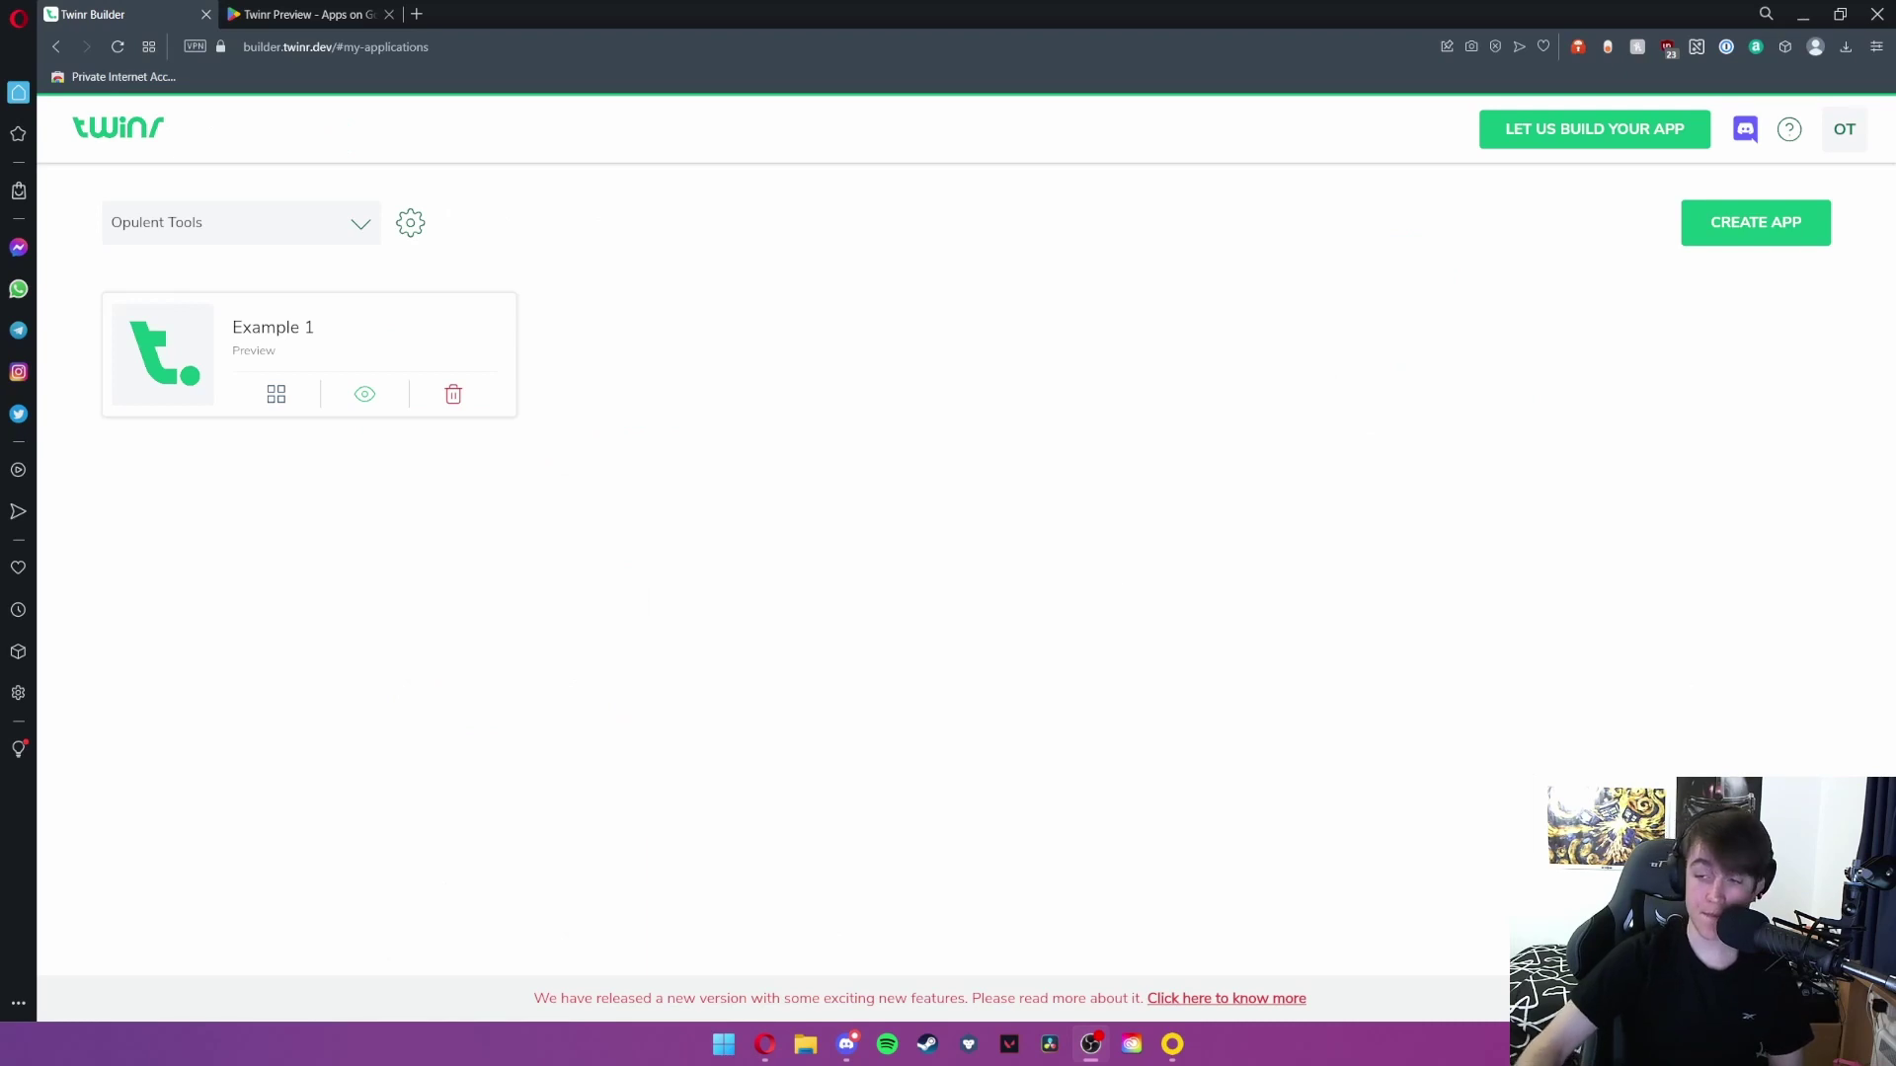